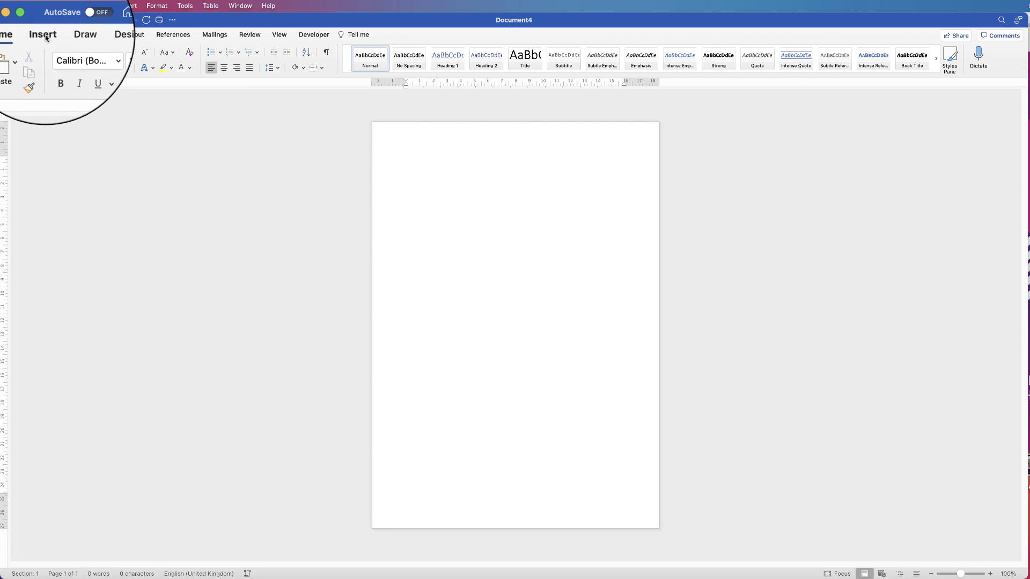
Draw a blue rectangle over the entire page and open the Format Shape pane.
click(43, 35)
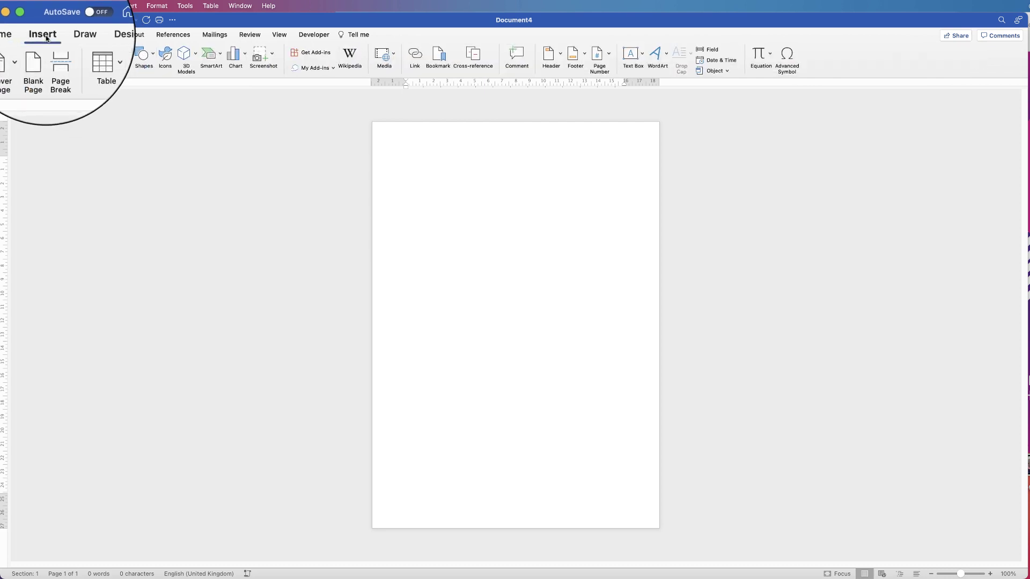
click(153, 54)
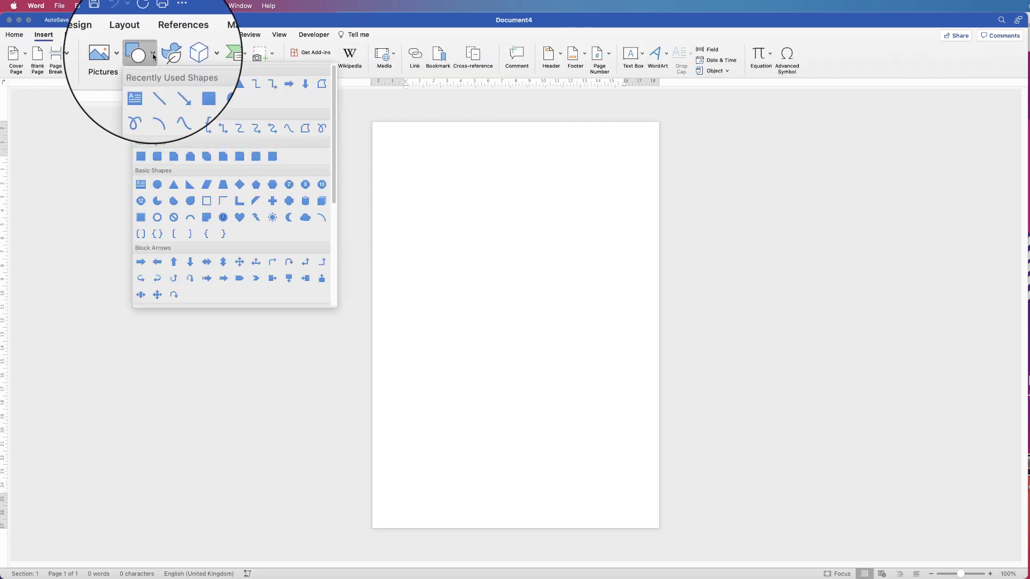
click(141, 160)
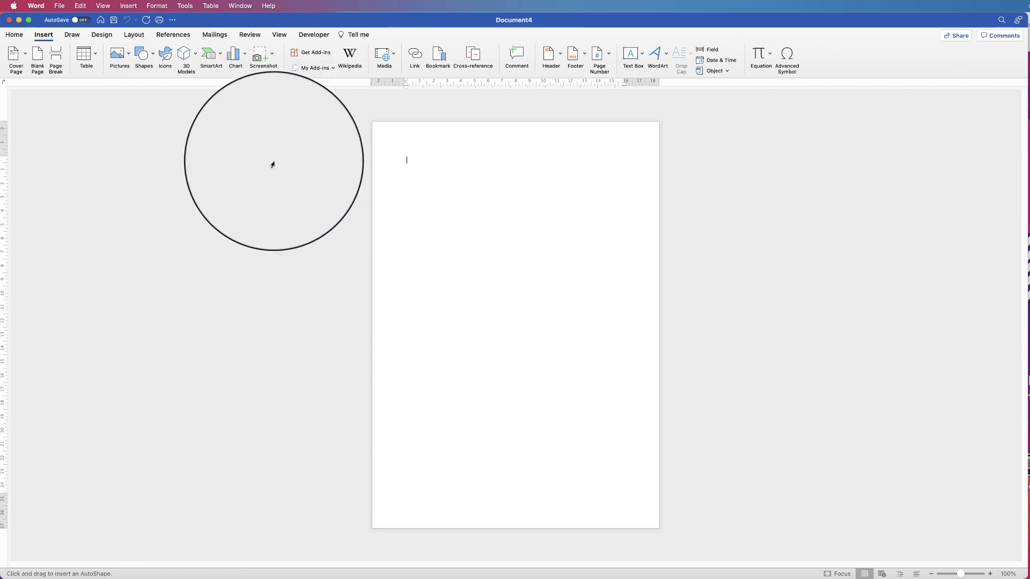
drag(373, 123, 662, 533)
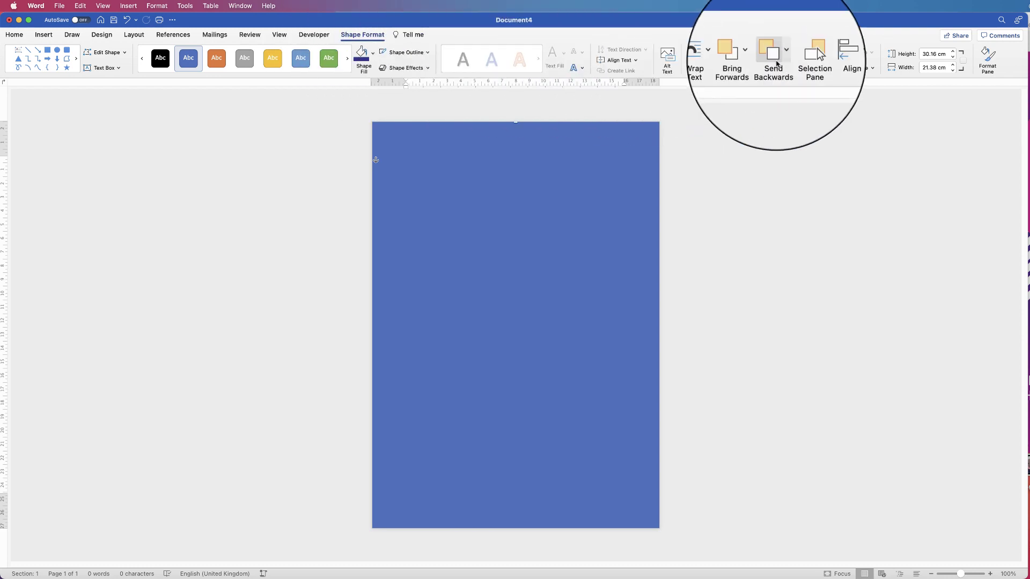
click(989, 66)
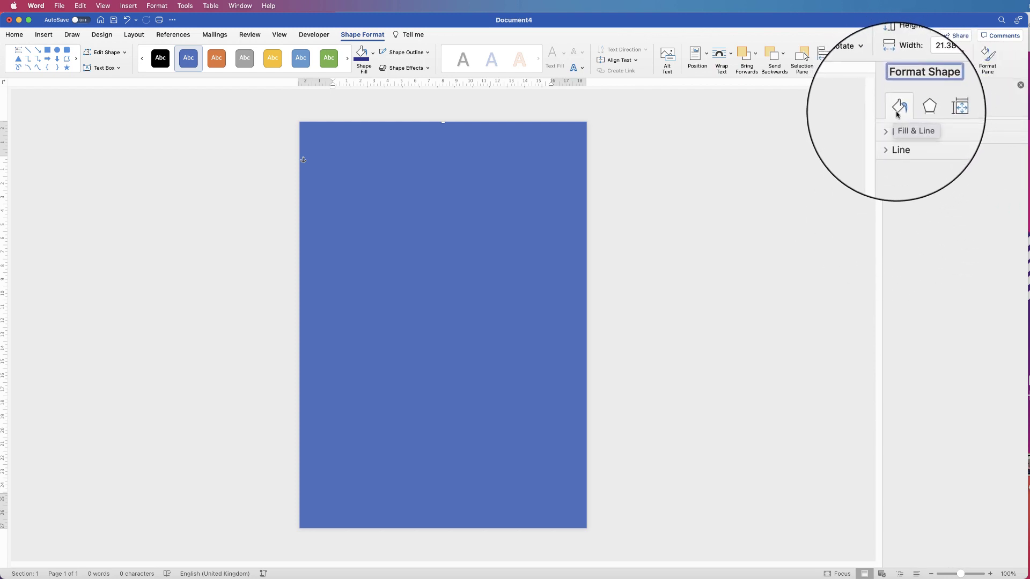
Give the page rectangle a gradient fill and open the full colour picker for its inner stop.
click(890, 128)
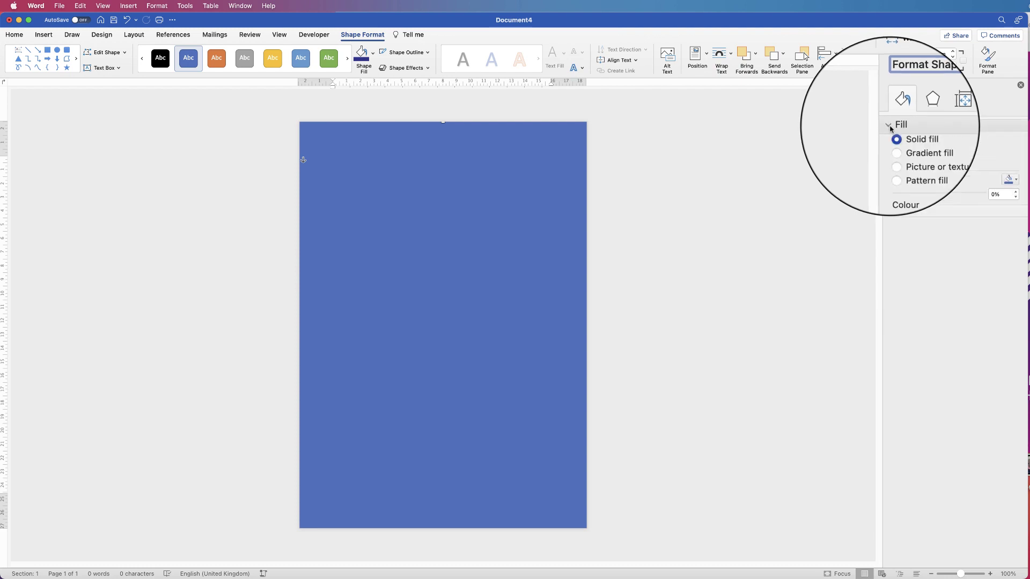
click(894, 158)
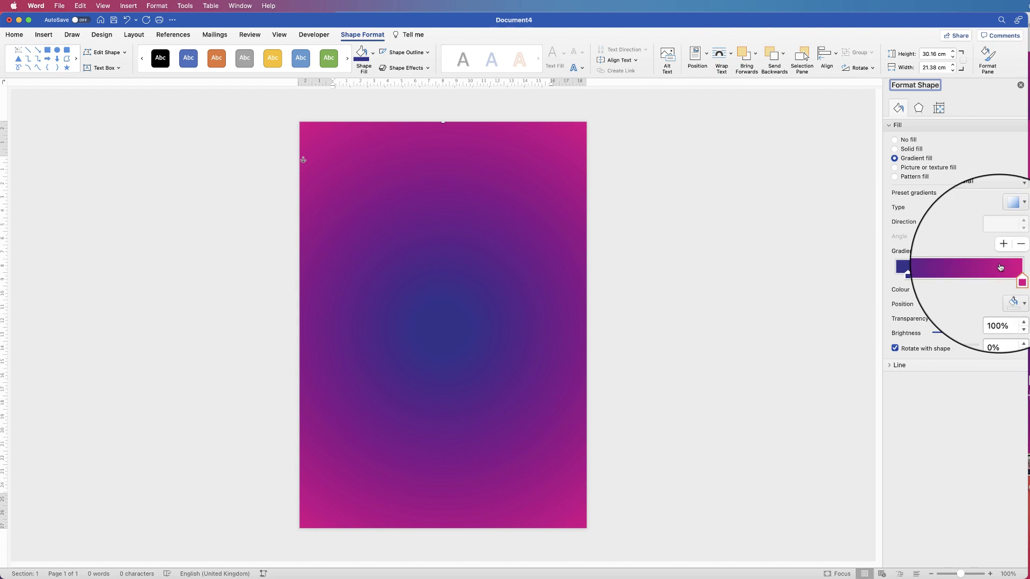
click(908, 277)
click(1018, 290)
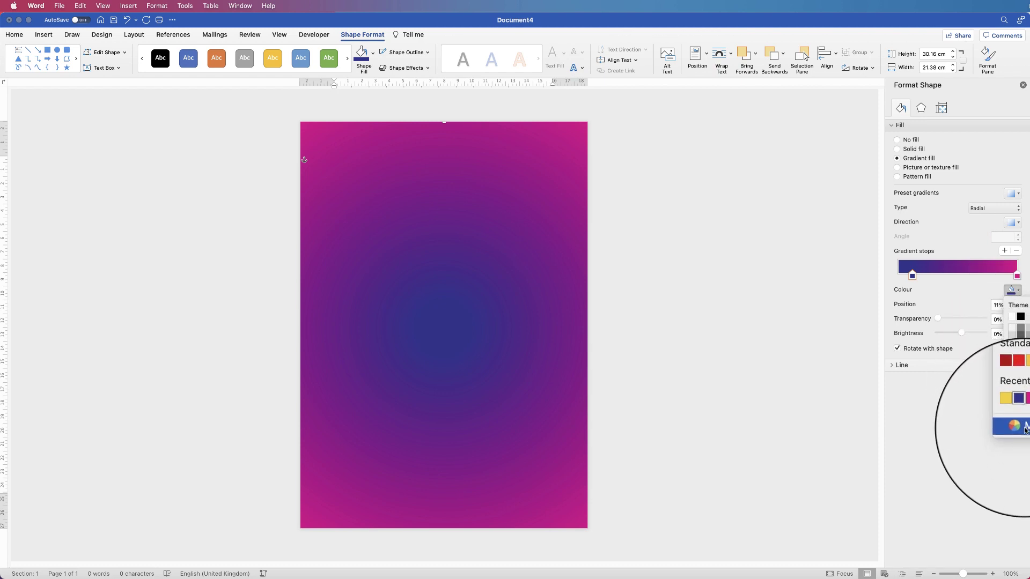
click(1025, 427)
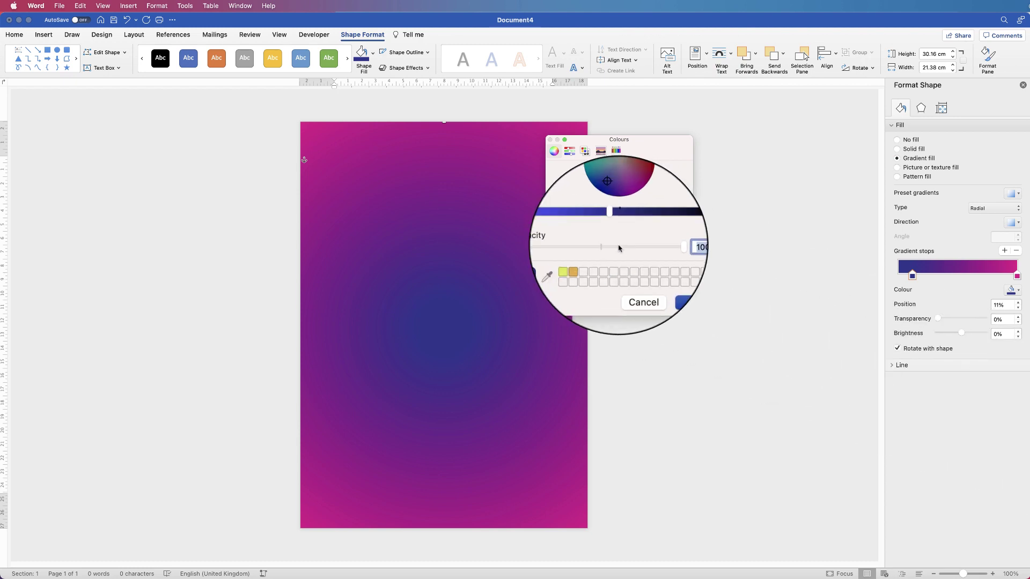
Adjust the inner stop's colour in the Colours dialog and move the stop to 24%.
drag(612, 223, 561, 223)
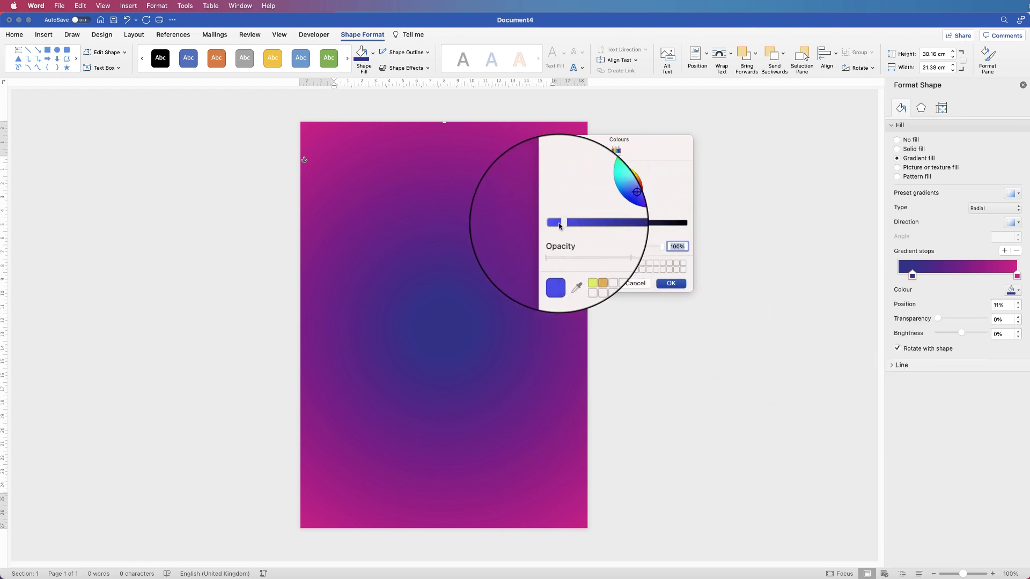
click(621, 208)
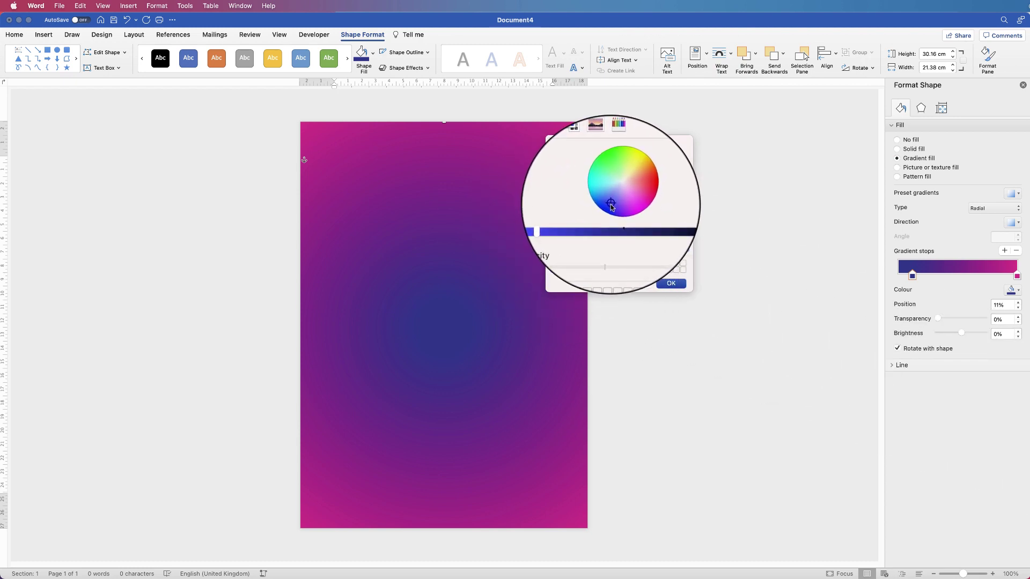
mouse_move(621, 208)
mouse_down()
mouse_move(633, 190)
mouse_move(620, 176)
mouse_move(605, 195)
mouse_move(621, 207)
mouse_up()
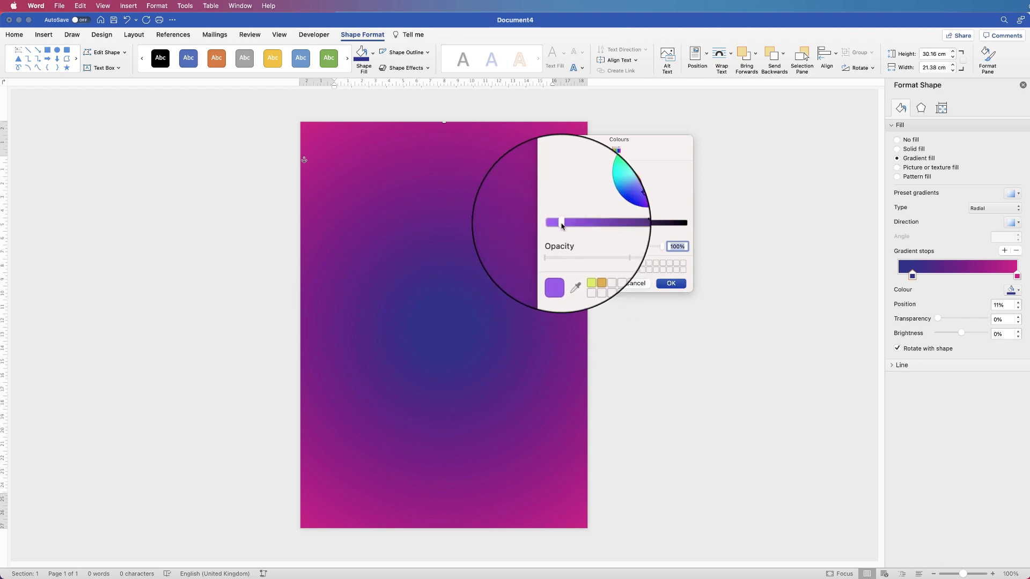
mouse_move(570, 225)
mouse_down()
mouse_move(590, 224)
mouse_move(557, 224)
mouse_up()
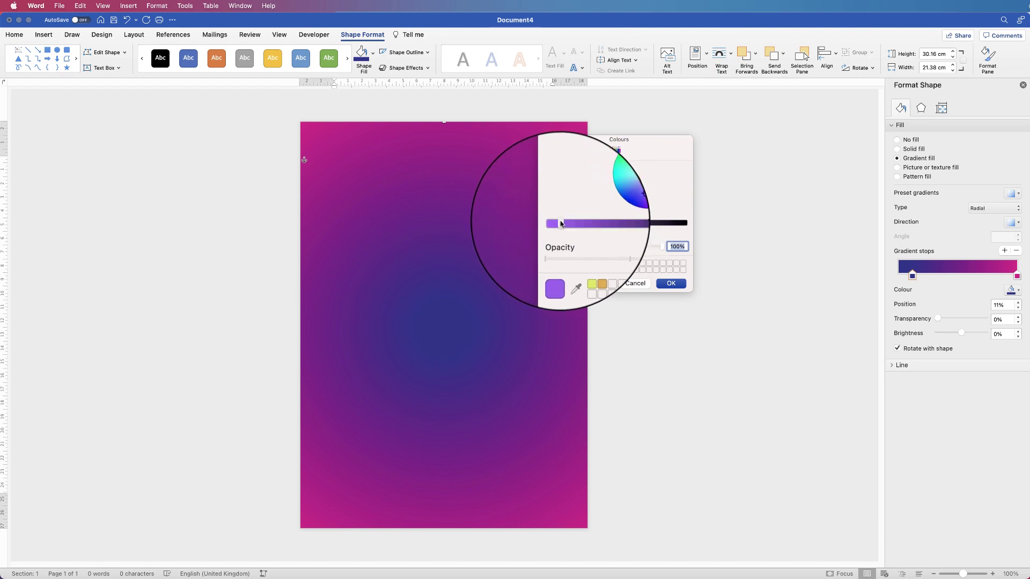
click(671, 284)
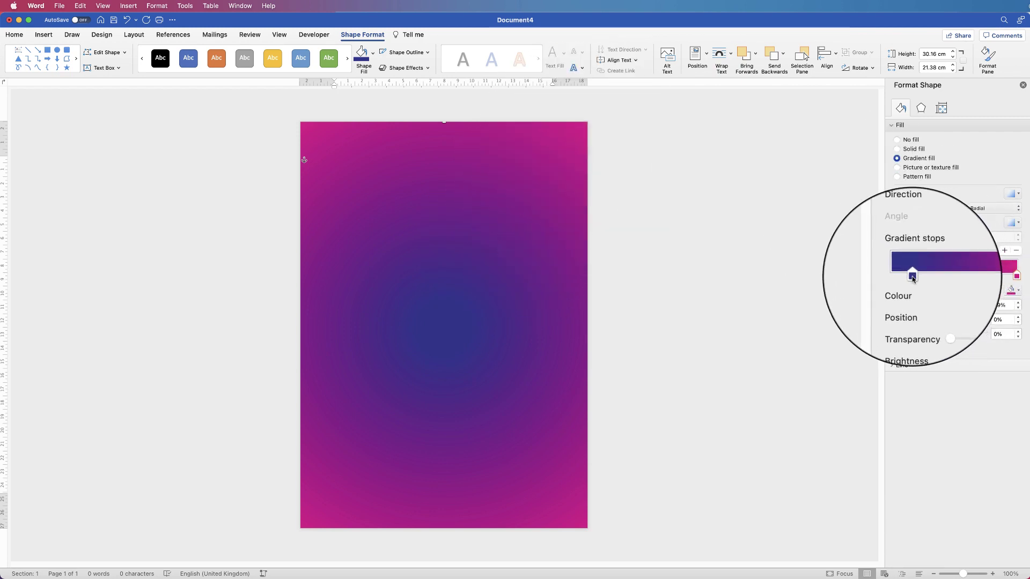
drag(908, 271, 936, 282)
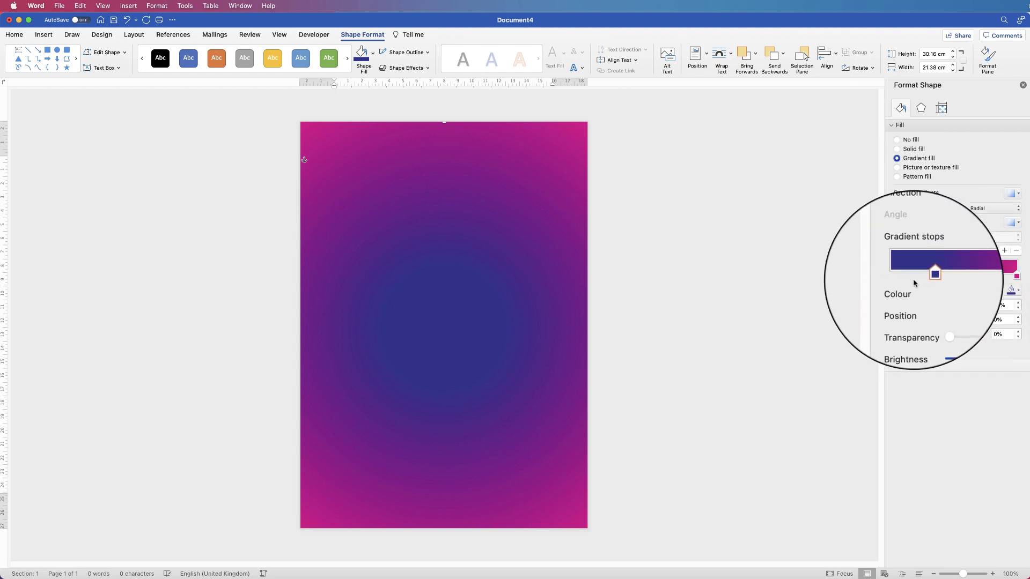
Draw an oval in the page's upper left, then delete the misplaced circle.
click(43, 34)
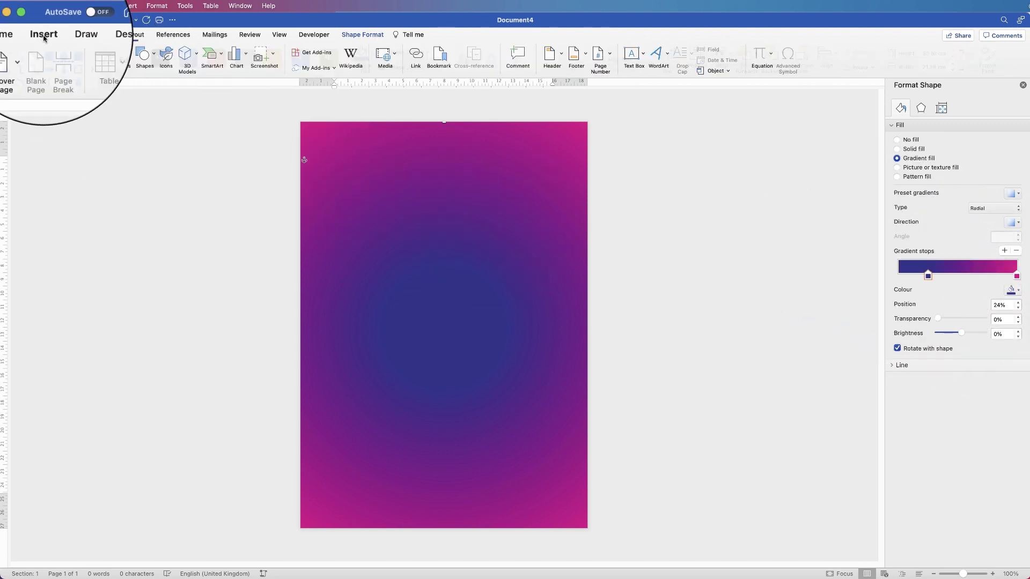
click(152, 54)
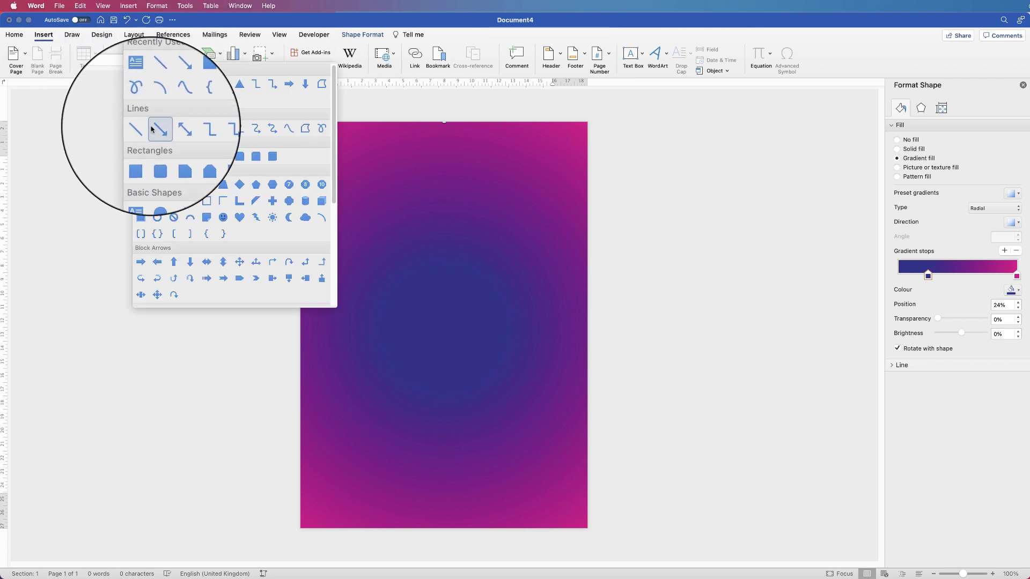
click(159, 185)
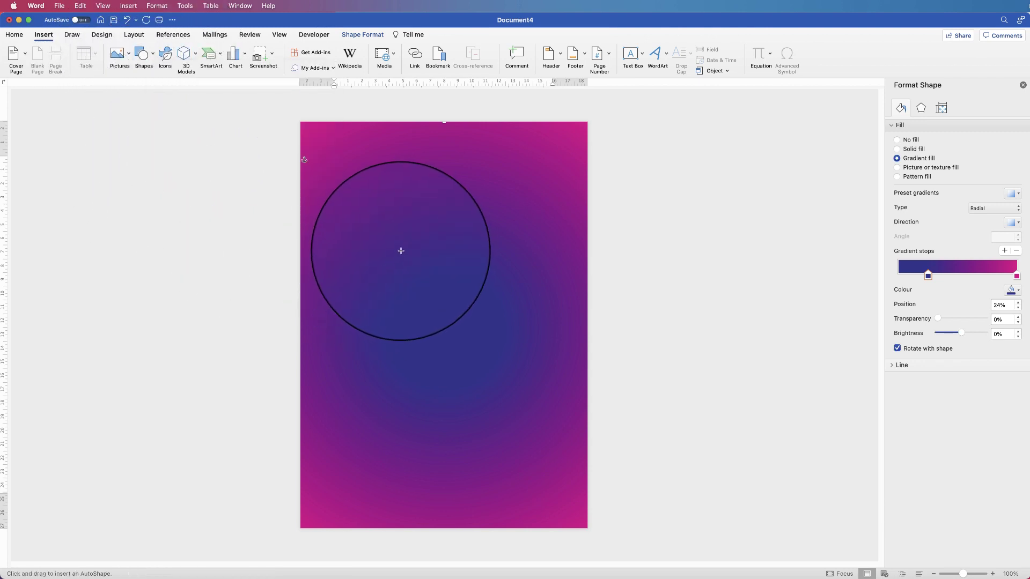
drag(382, 203, 495, 346)
key(BackSpace)
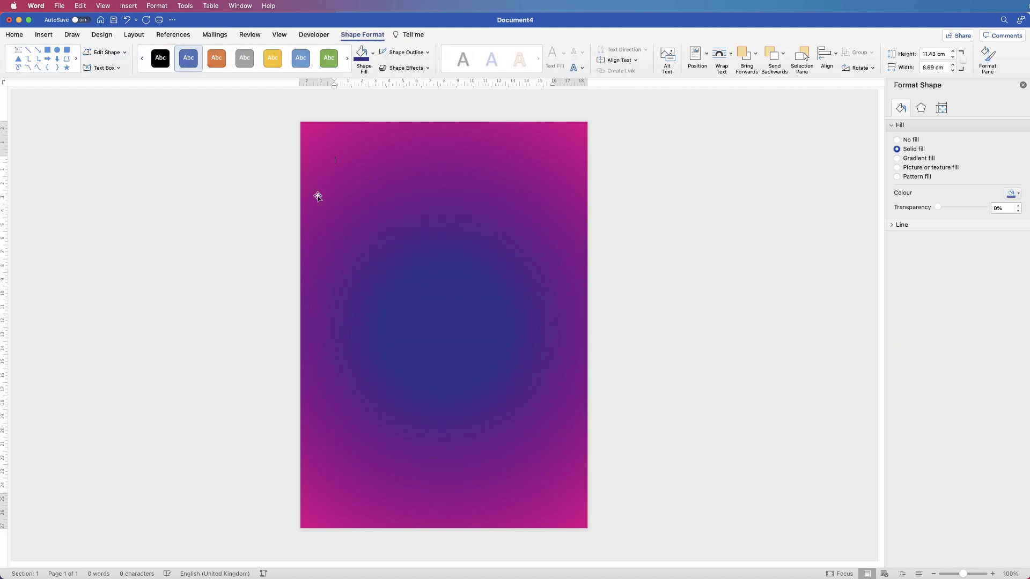
Redraw a 13.97 cm circle and place it in the upper middle of the page.
click(44, 34)
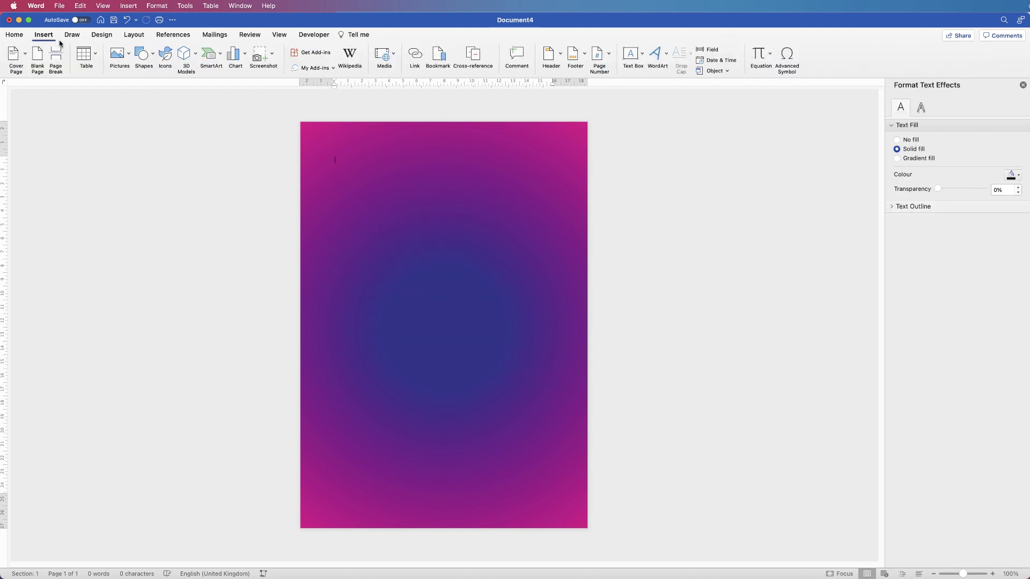
click(153, 57)
click(149, 185)
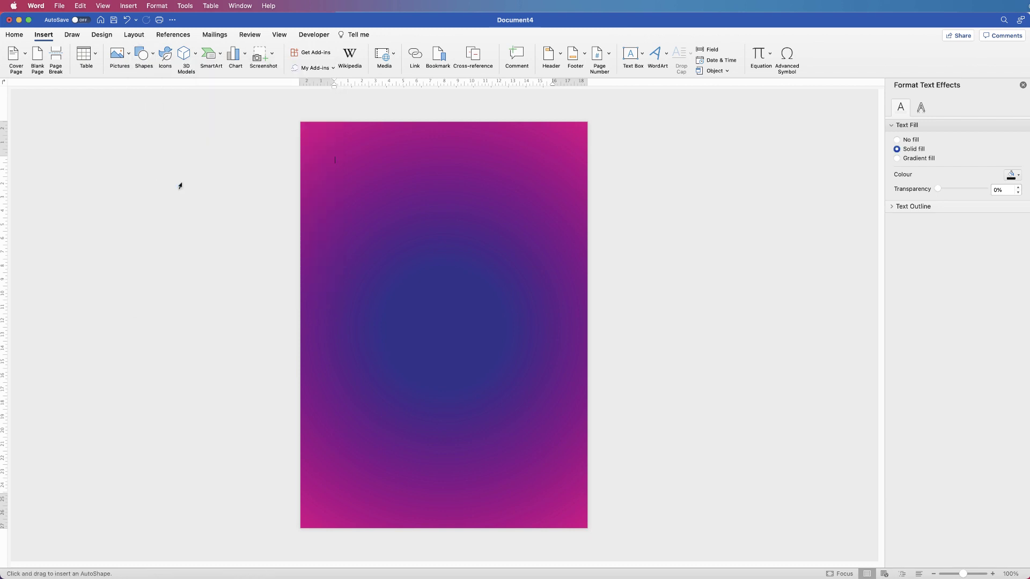
drag(381, 229, 542, 419)
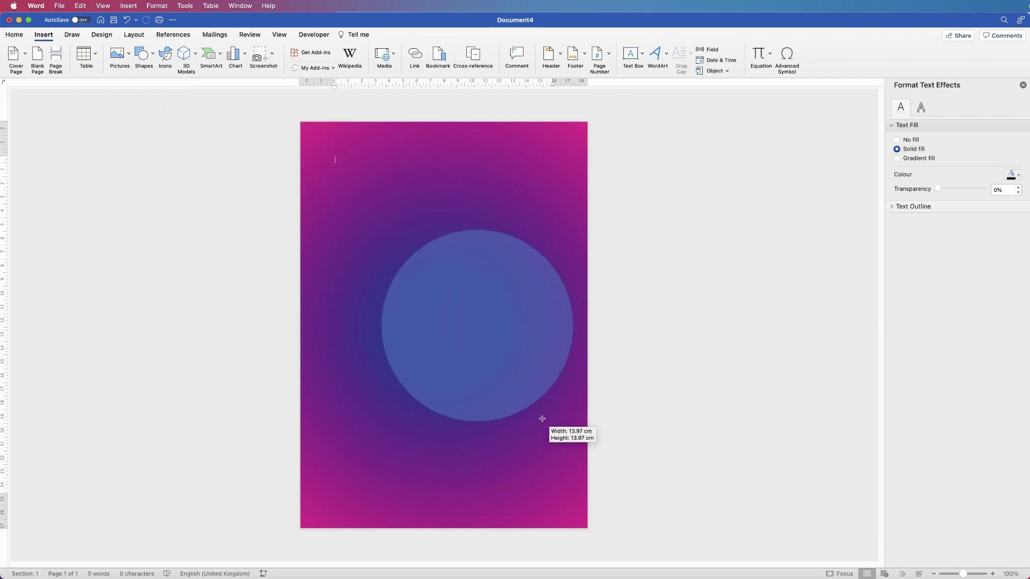
drag(483, 331, 450, 275)
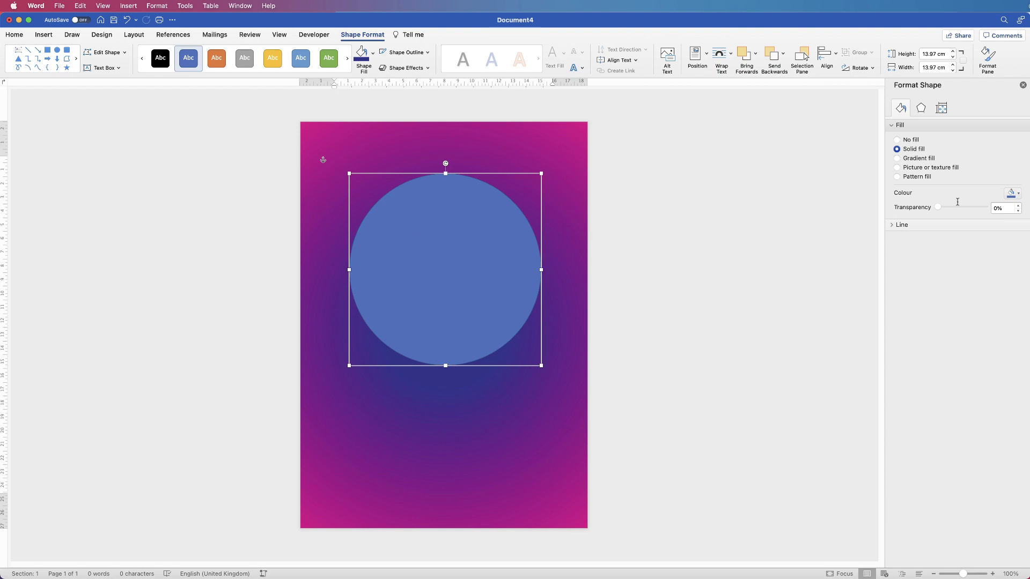
Give the circle a gradient fill and remove its outline.
click(897, 159)
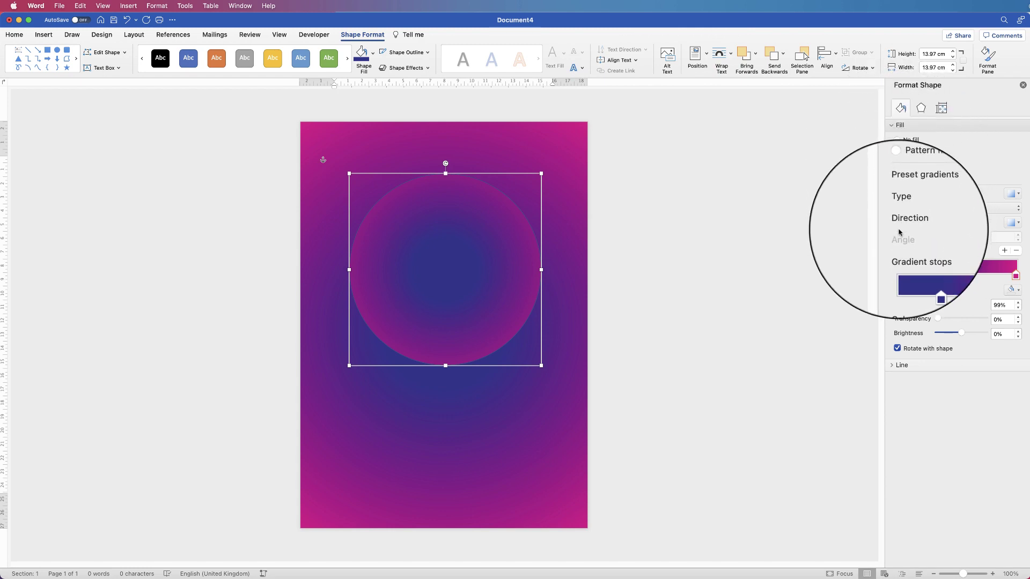
click(893, 368)
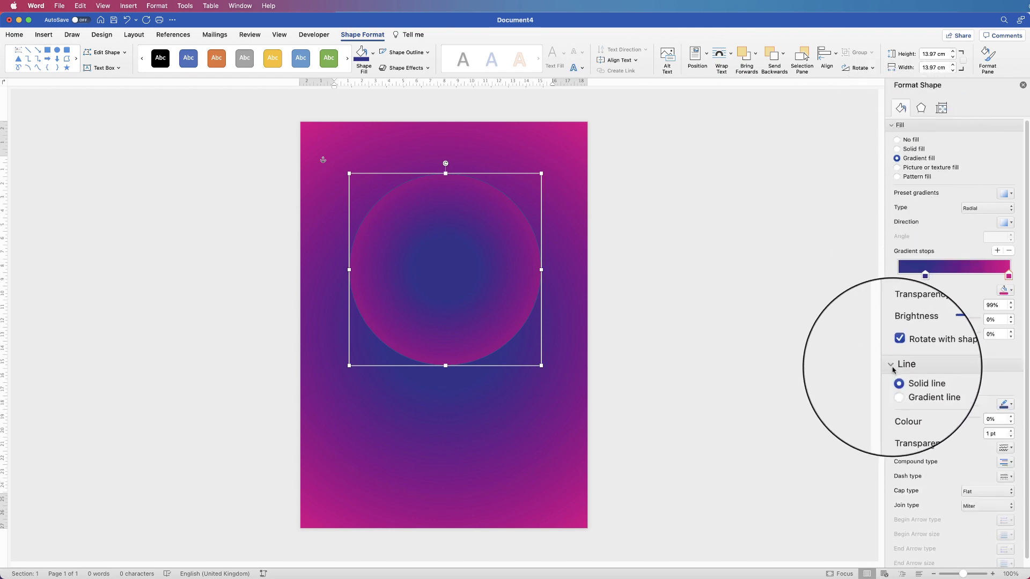
click(897, 381)
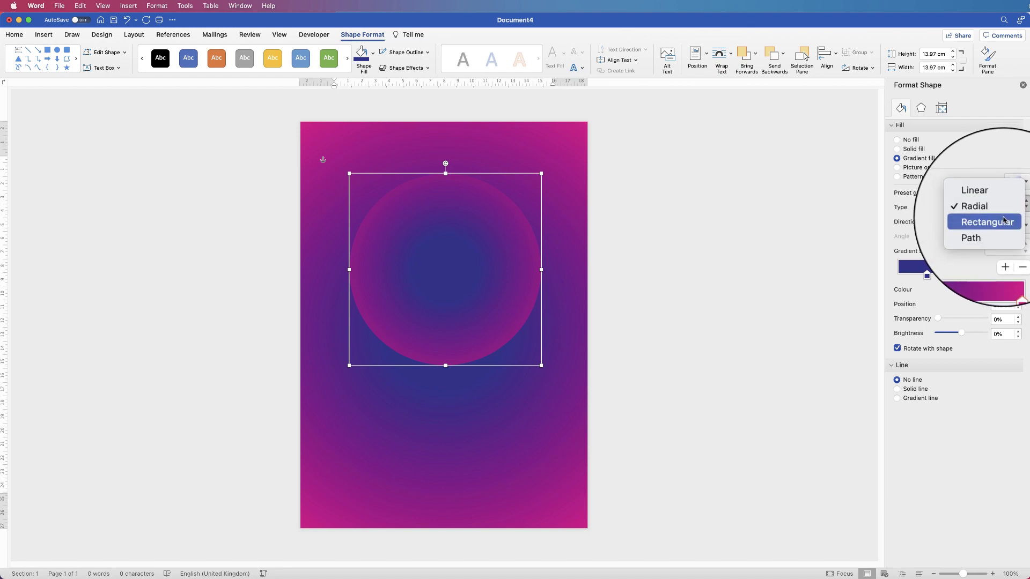
Make the circle's gradient linear at 180°, pink on the left to deep blue on the right.
click(999, 202)
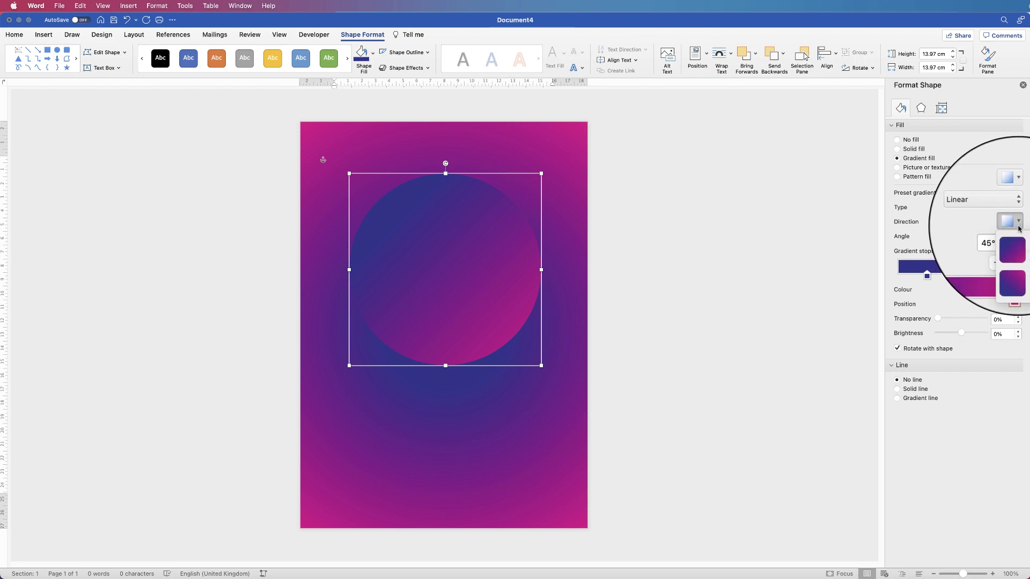
click(1016, 273)
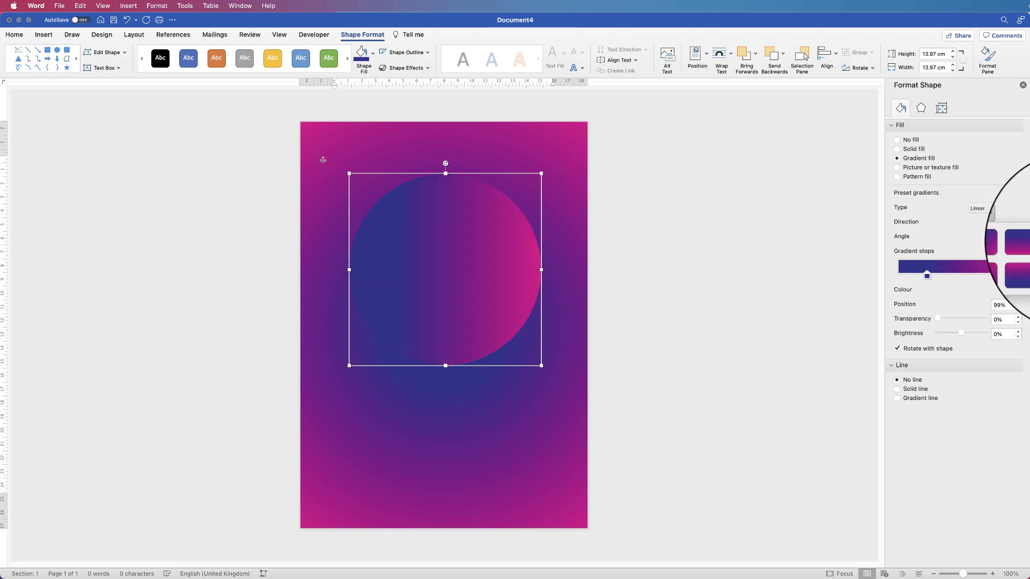
click(1016, 243)
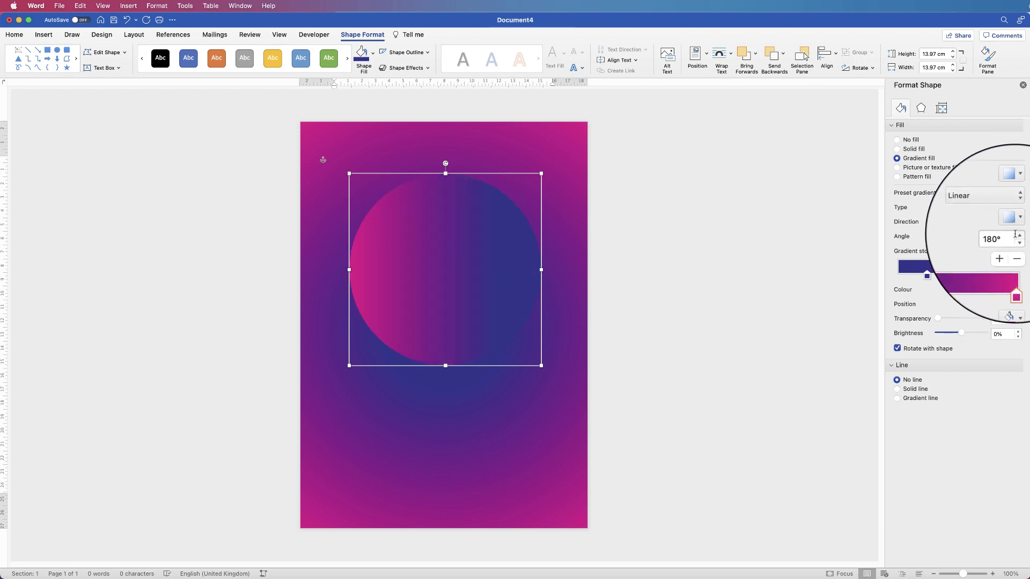
click(907, 280)
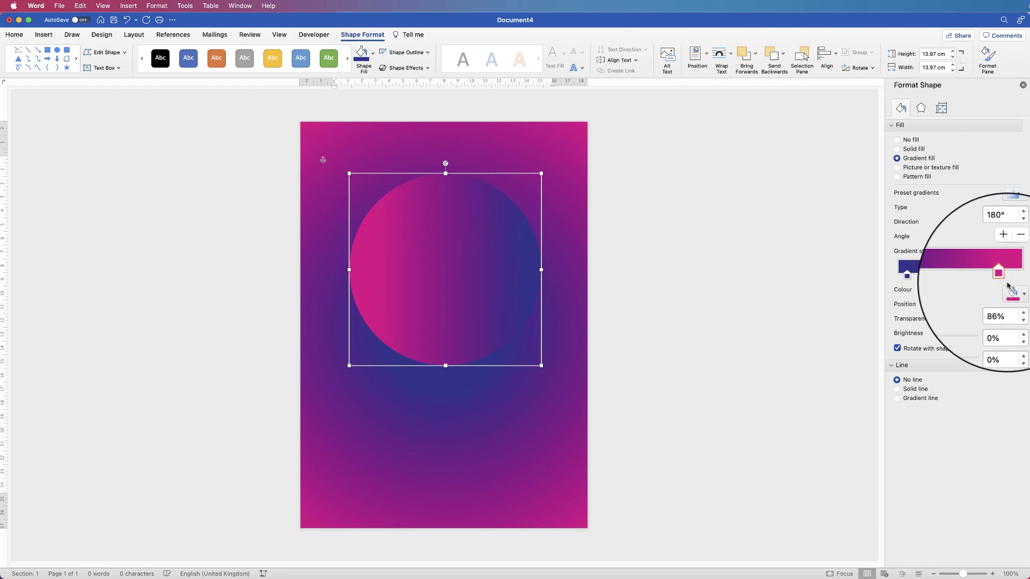
click(441, 409)
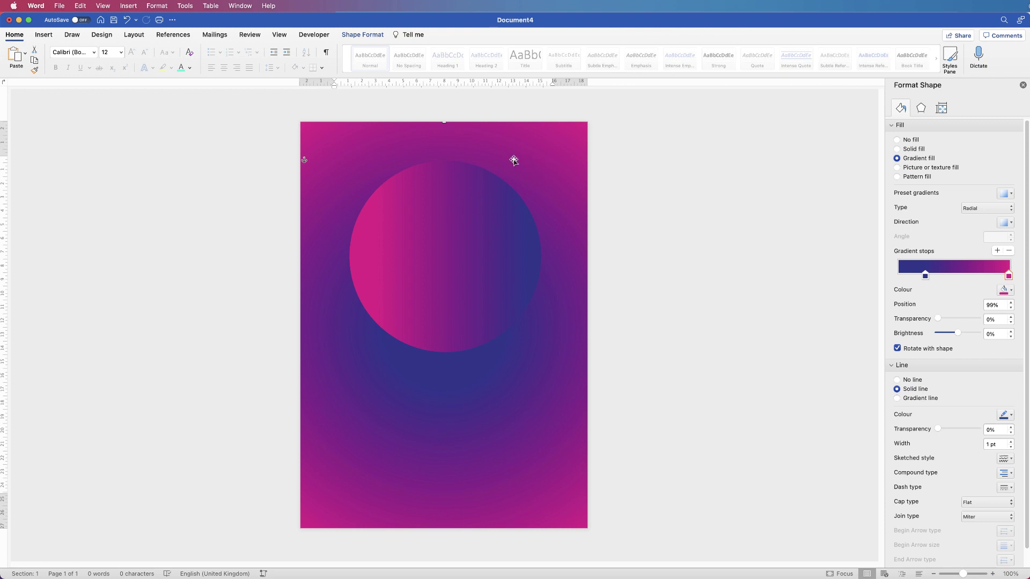
Draw a straight line from the circle's left side diagonally up to the page's top-right.
click(44, 35)
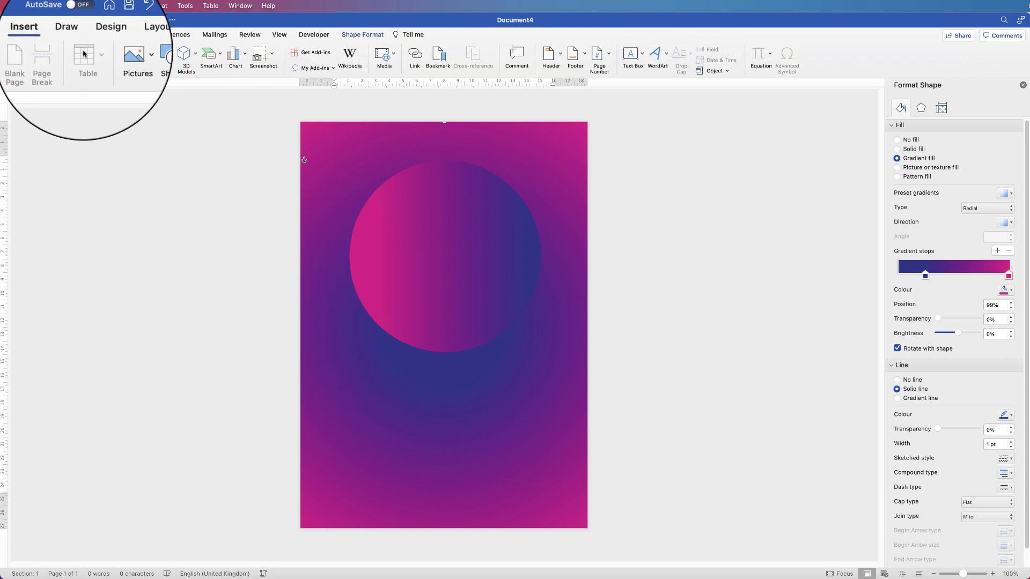
click(154, 58)
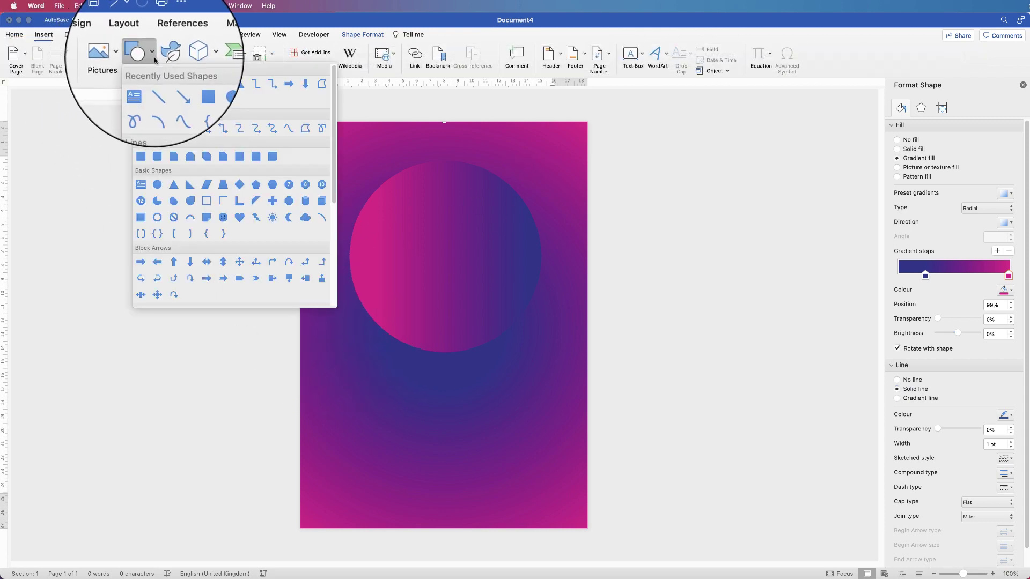
click(139, 130)
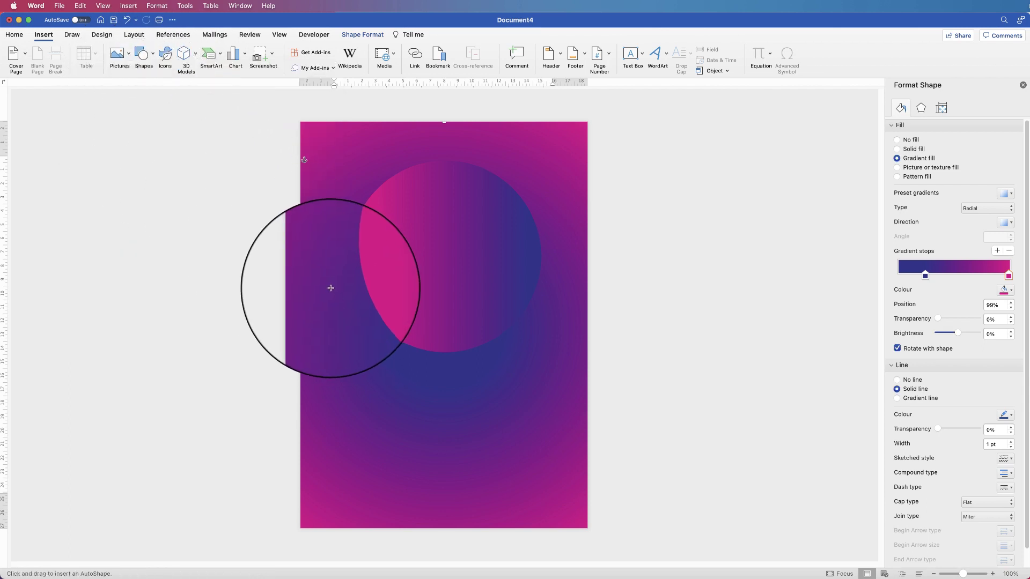
drag(381, 257, 513, 148)
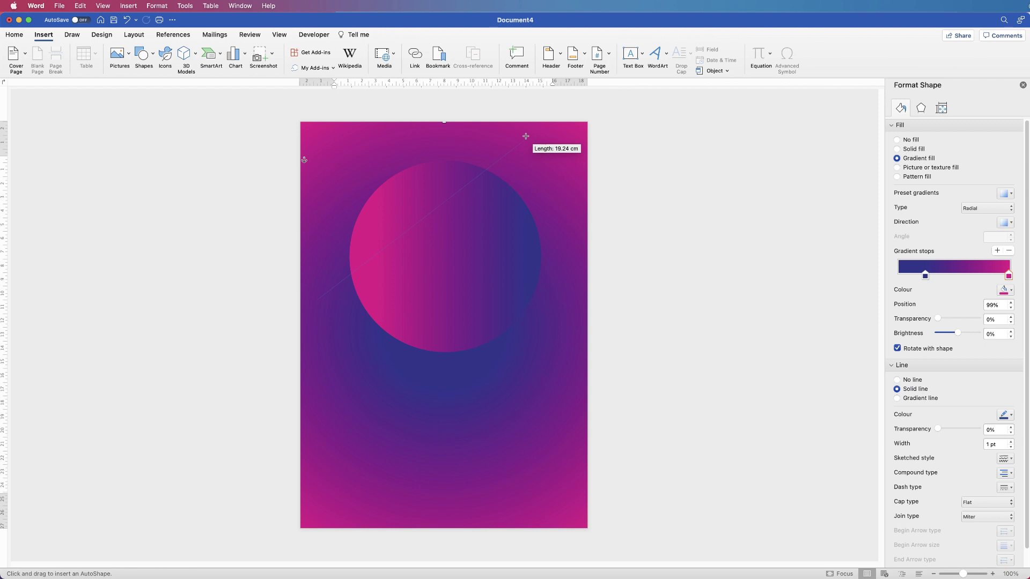
drag(526, 138, 527, 139)
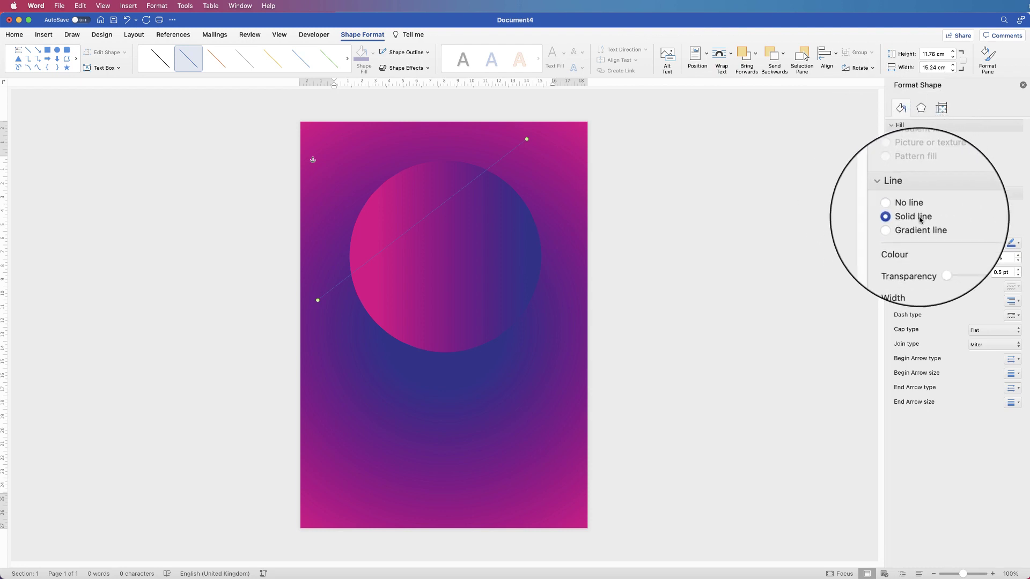
Colour the diagonal line white and raise its width to about 6.75 pt.
click(1014, 243)
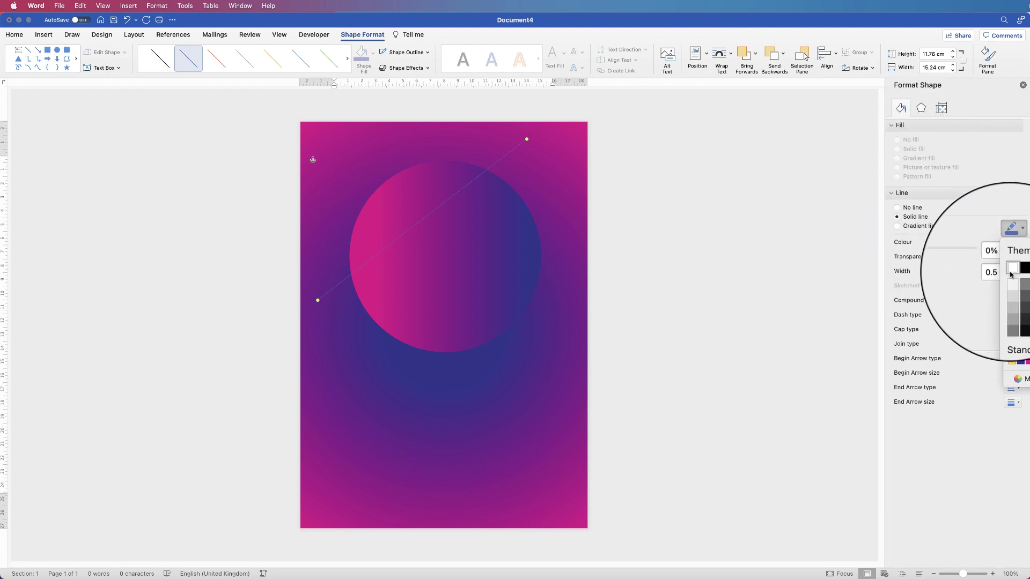
click(1012, 270)
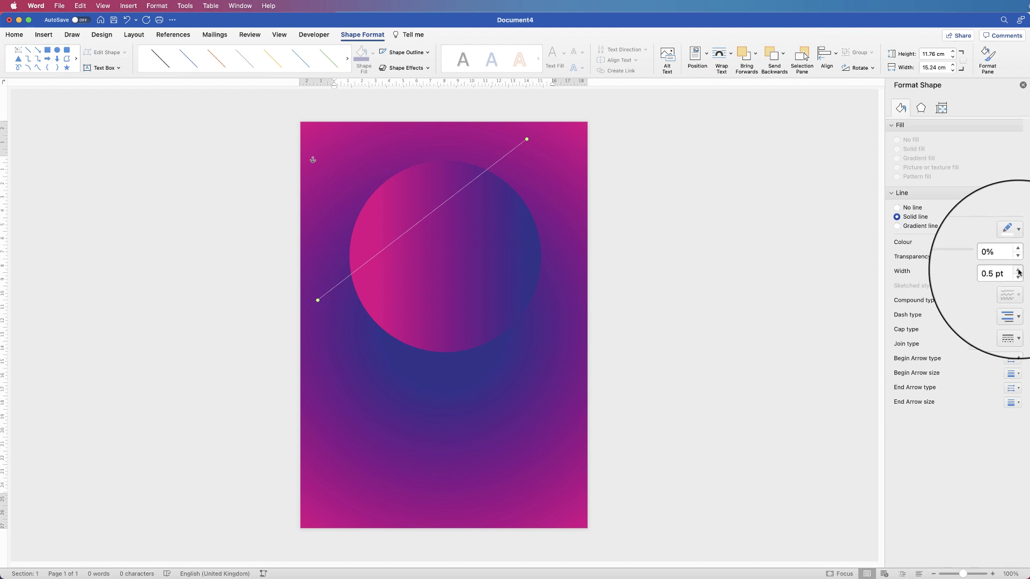
click(1019, 270)
click(1019, 271)
click(1019, 270)
click(1018, 271)
click(1019, 271)
click(1019, 271)
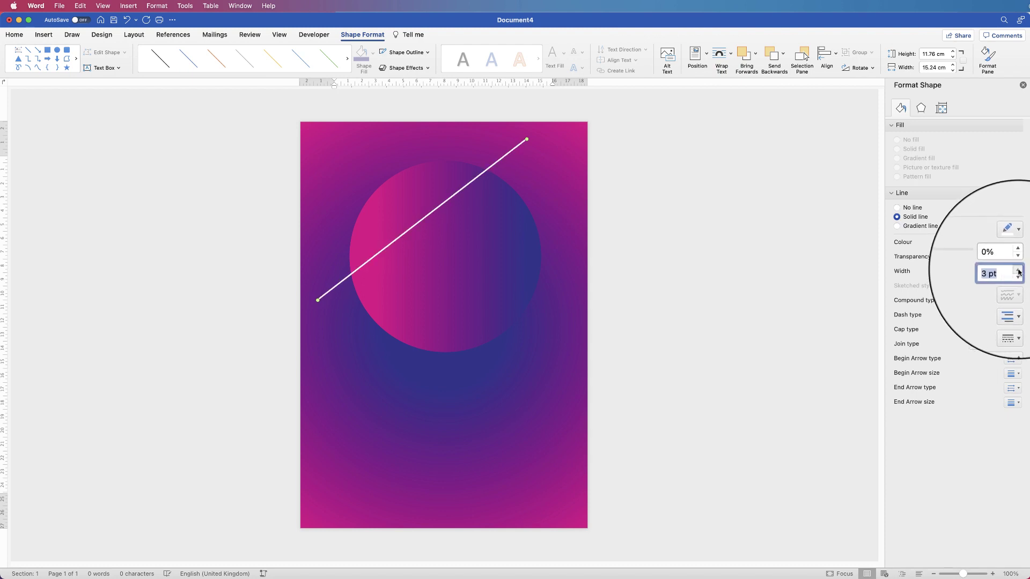
click(1019, 271)
click(1019, 271)
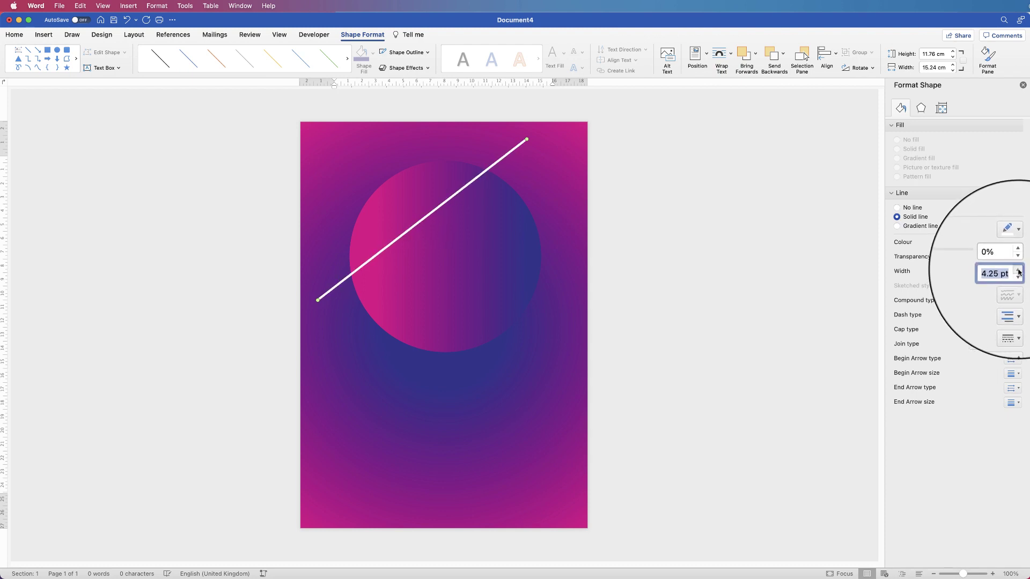
click(1019, 271)
click(1019, 271)
click(1019, 271)
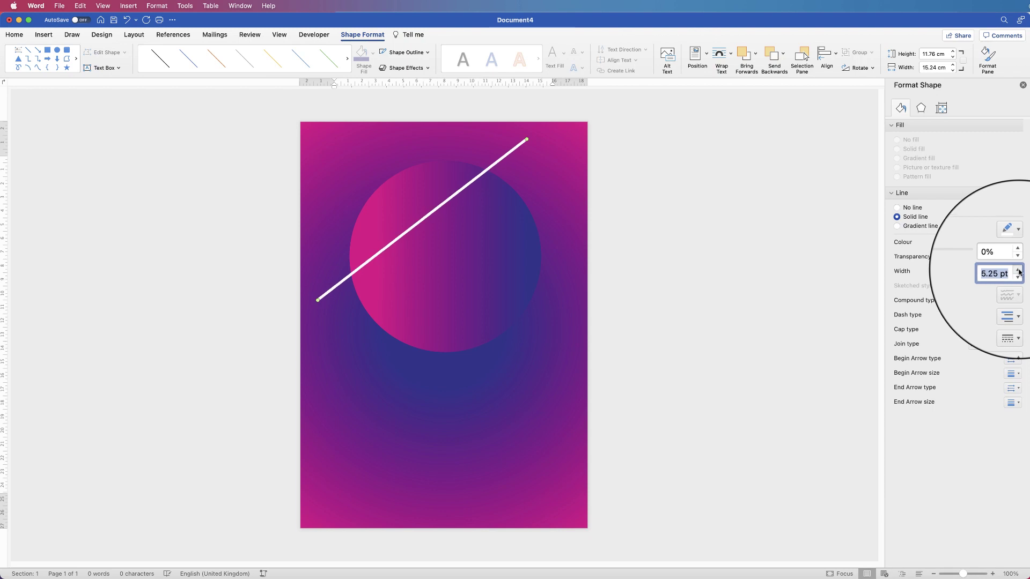
click(1019, 271)
click(1019, 271)
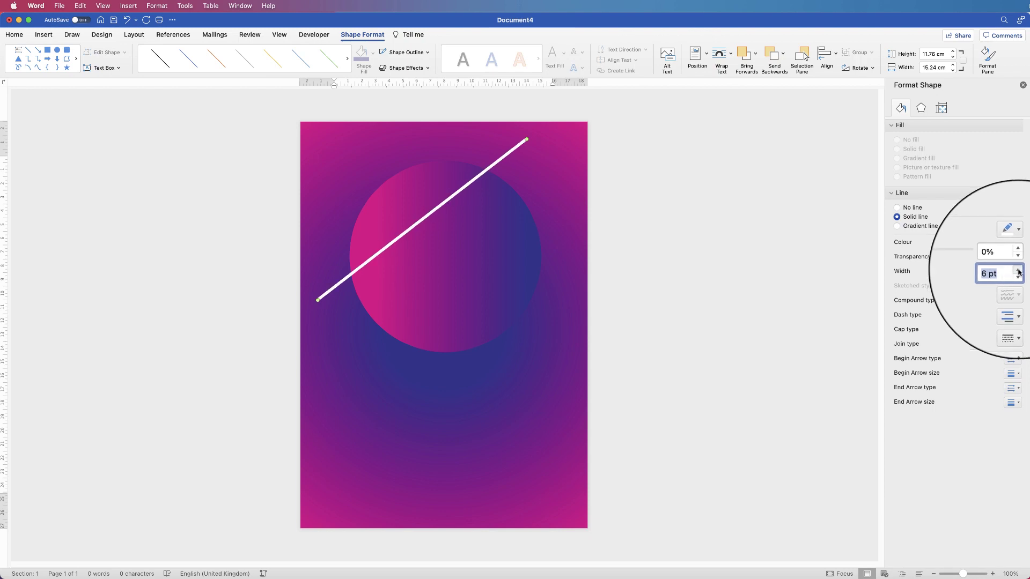
click(1019, 271)
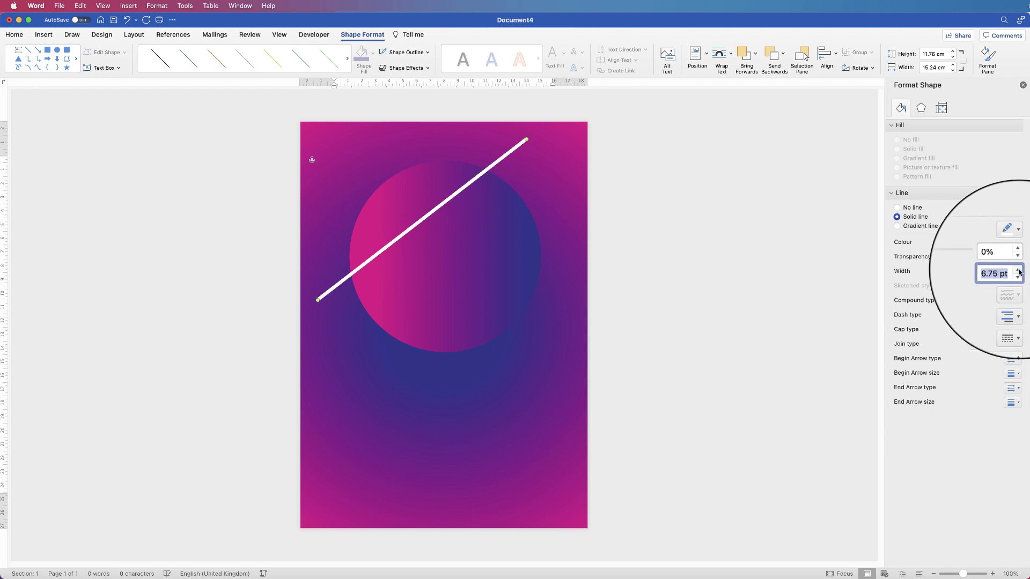
Duplicate the white line repeatedly to place parallel diagonal stripes further down the circle.
drag(482, 179, 479, 174)
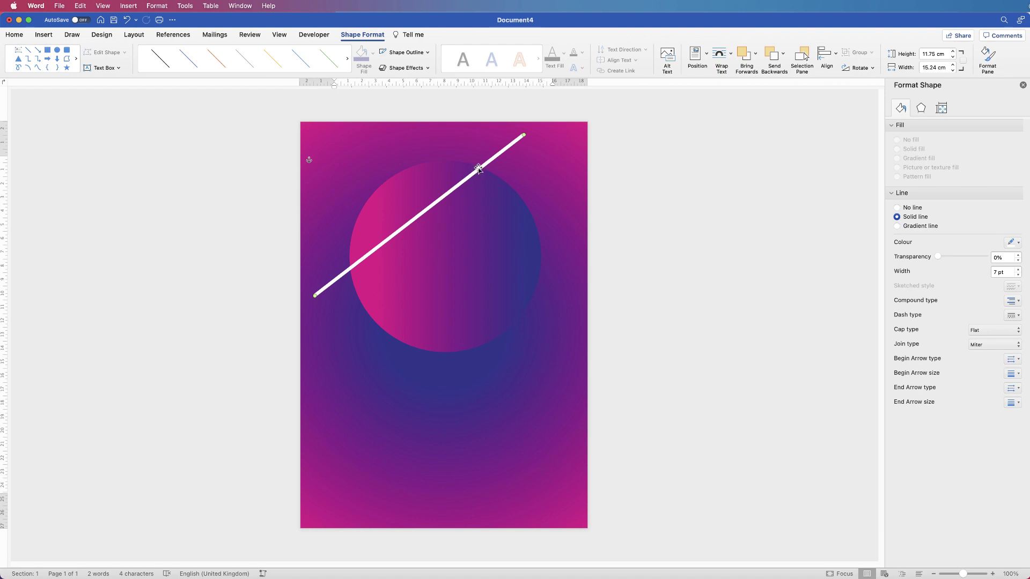
drag(495, 158, 516, 152)
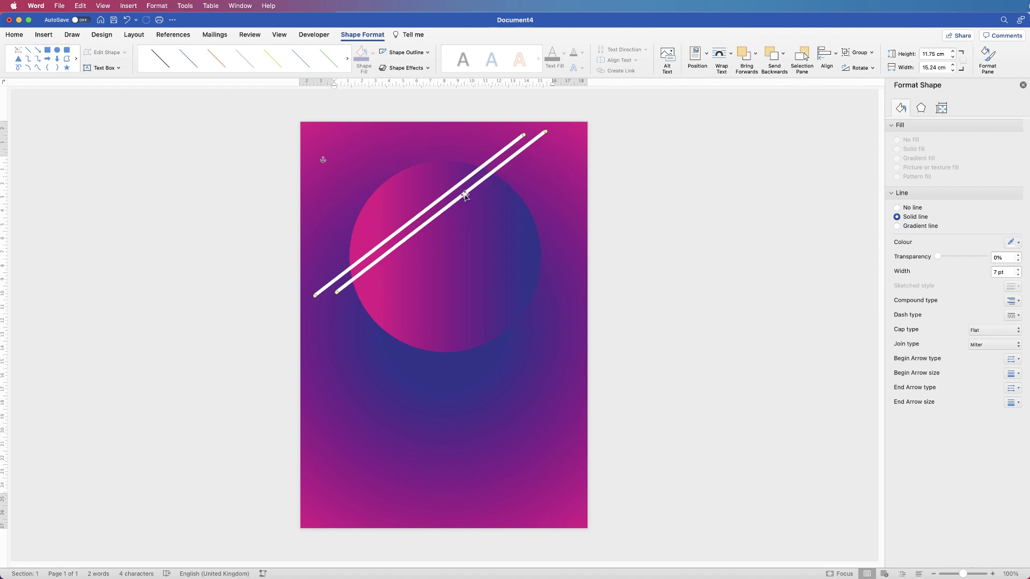
drag(465, 196, 500, 218)
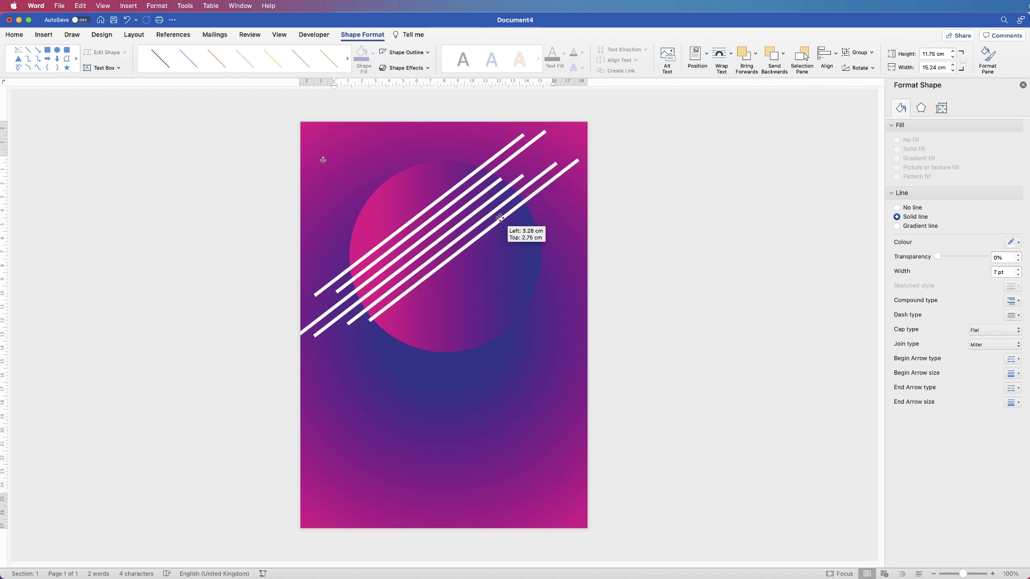
drag(486, 233, 494, 278)
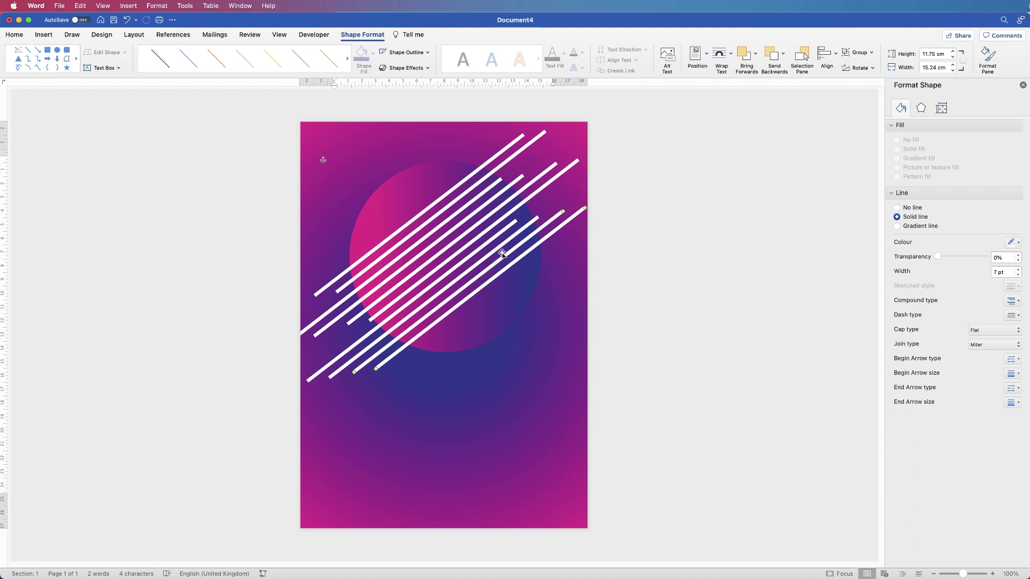
click(475, 330)
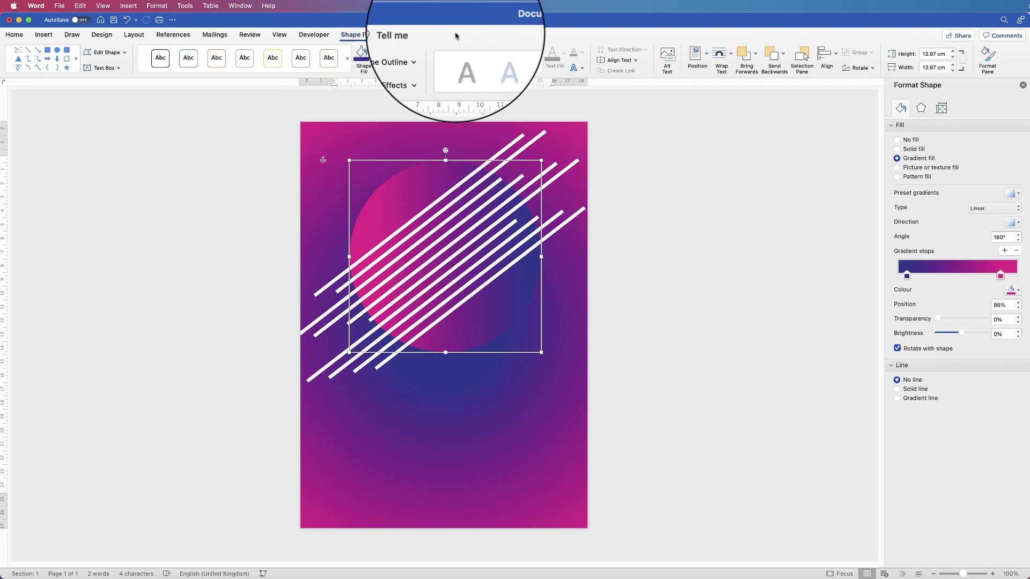
Bring the circle to front and stretch the white lines' ends out to the page edges.
click(756, 56)
click(773, 81)
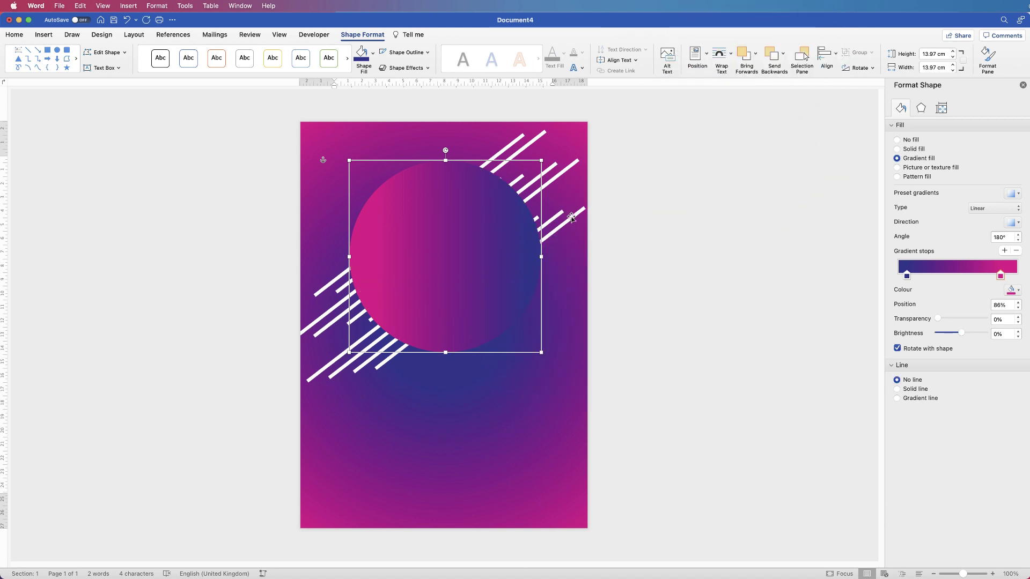
mouse_move(570, 221)
mouse_down()
mouse_move(580, 214)
mouse_move(572, 207)
mouse_up()
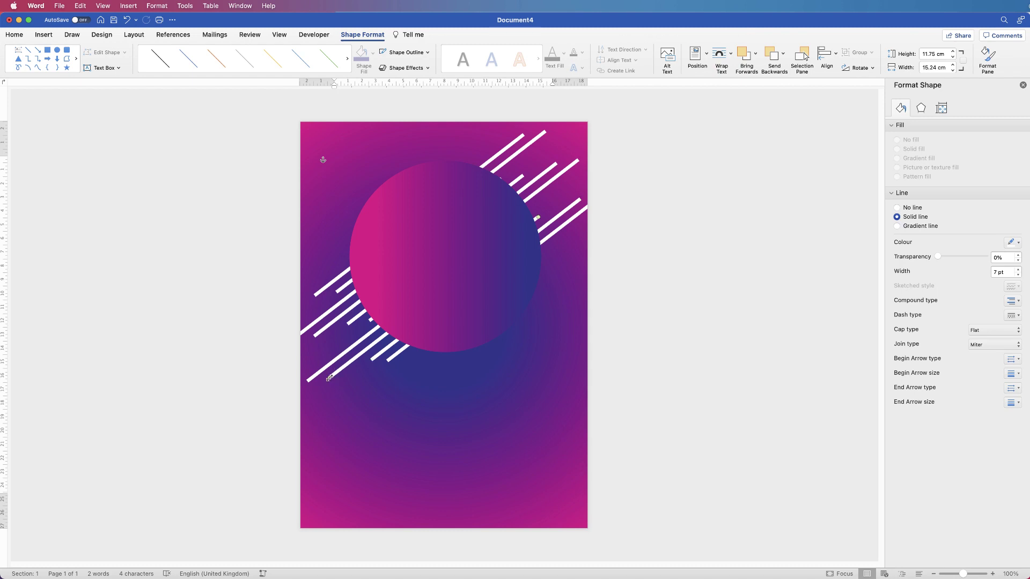
drag(317, 385, 302, 398)
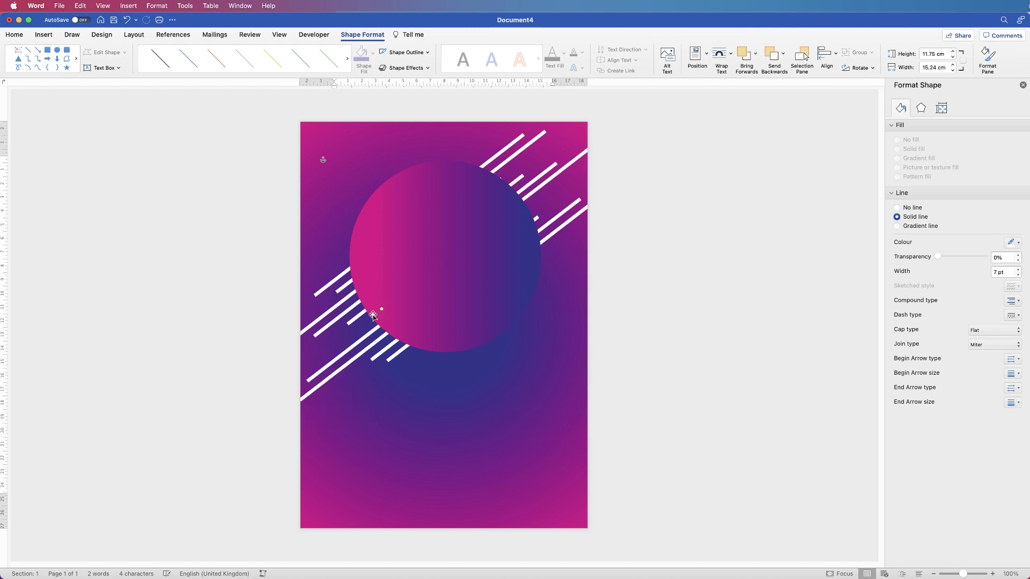
drag(538, 217, 566, 191)
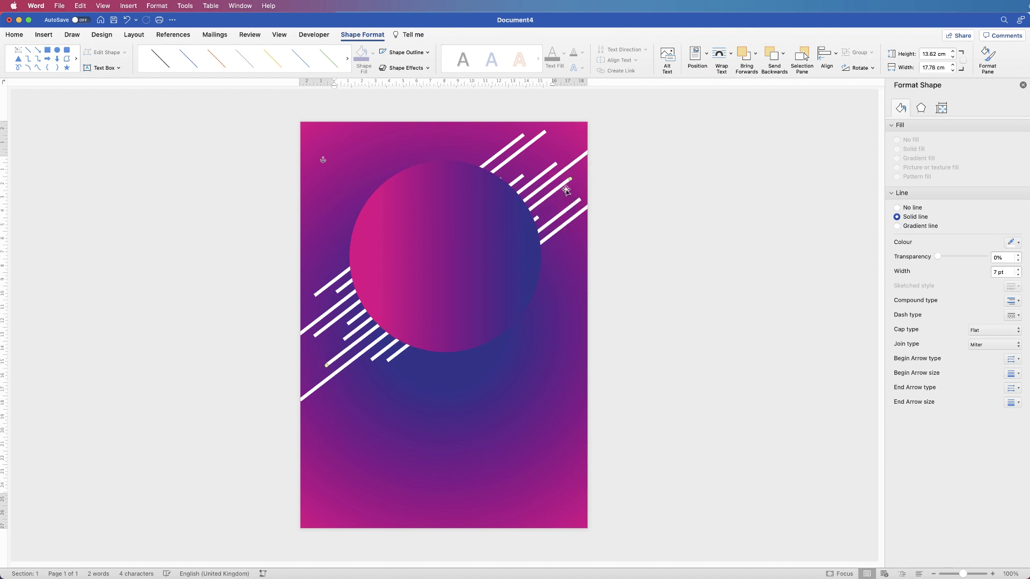
drag(345, 299, 345, 299)
drag(507, 174, 544, 144)
drag(349, 298, 348, 298)
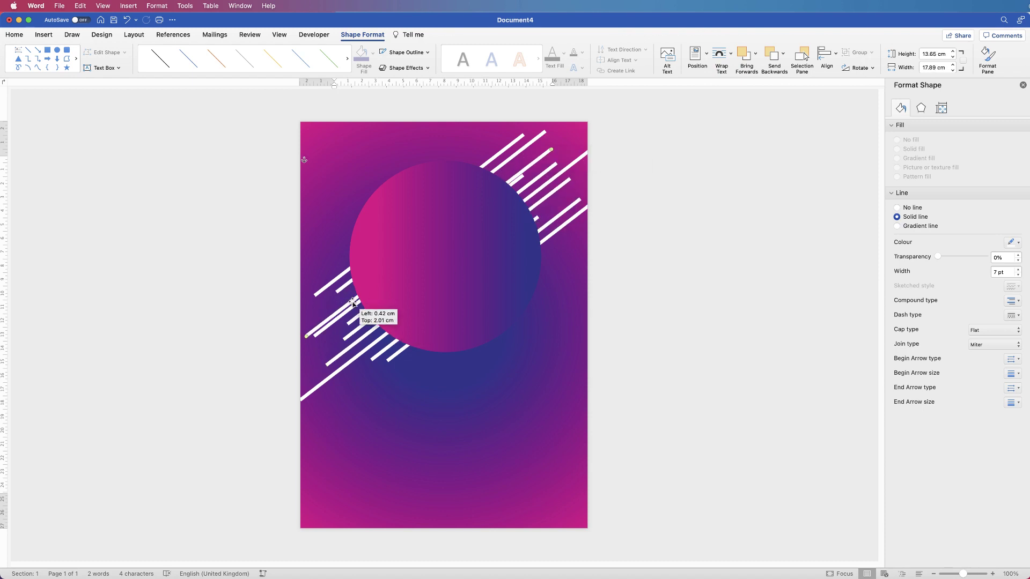
drag(544, 144, 575, 121)
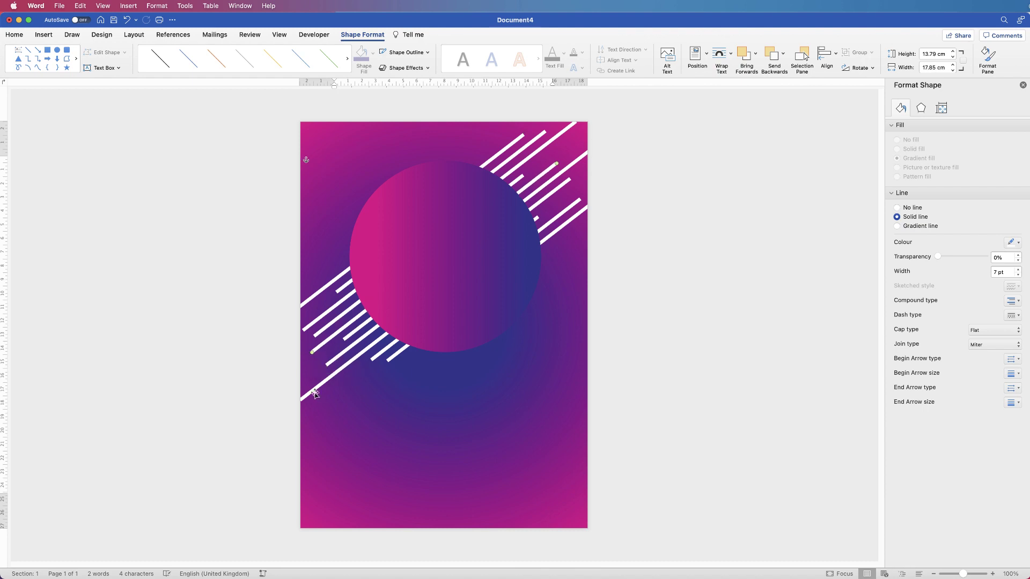
click(618, 313)
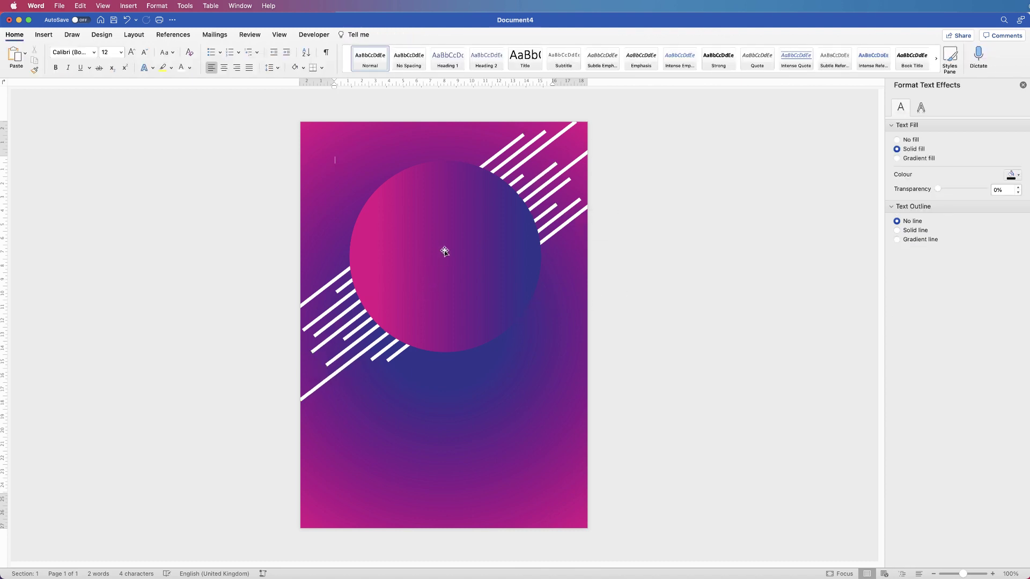
Draw a horizontal text box over the upper part of the circle.
click(44, 35)
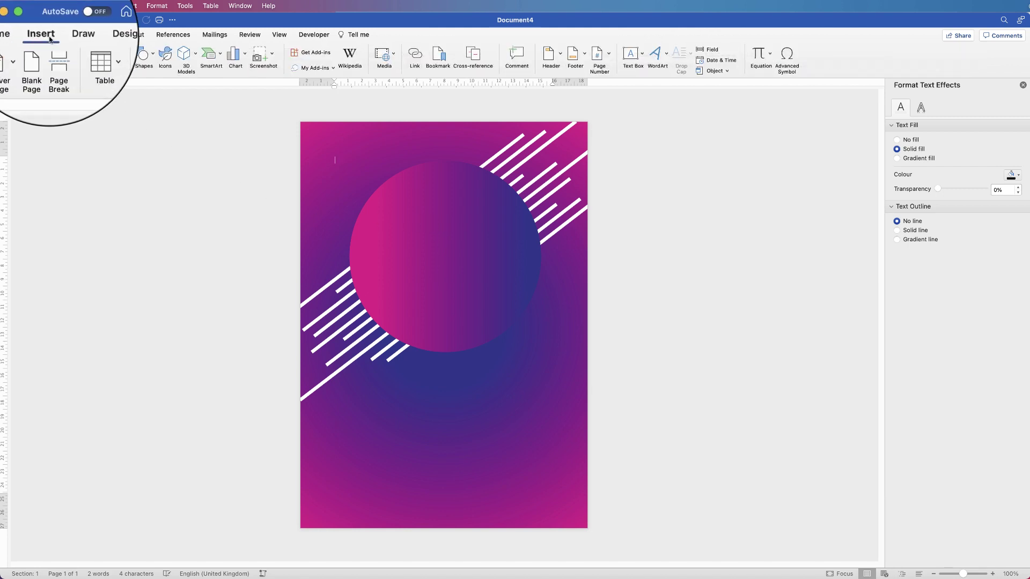
click(643, 53)
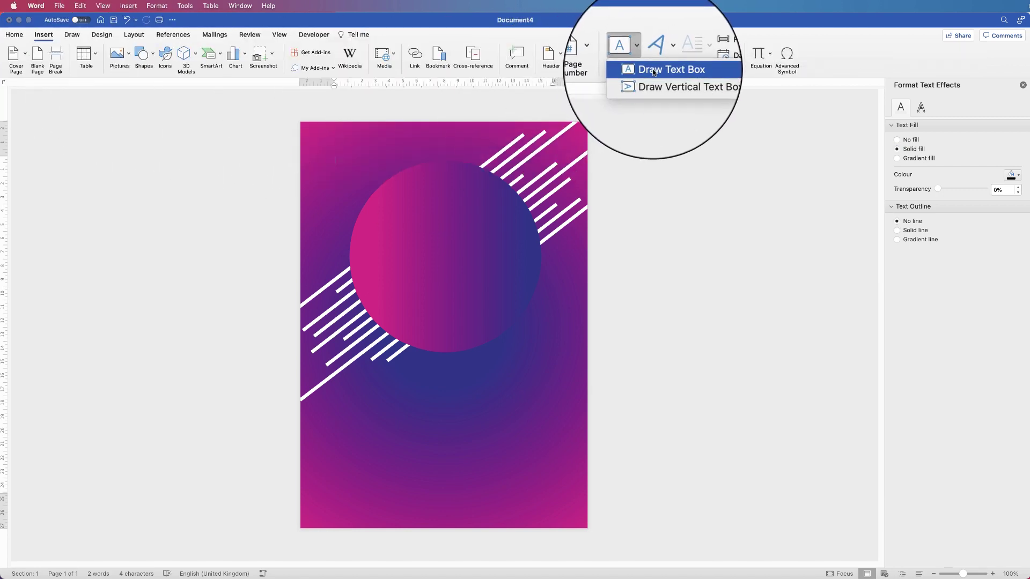
click(659, 67)
drag(376, 204, 514, 290)
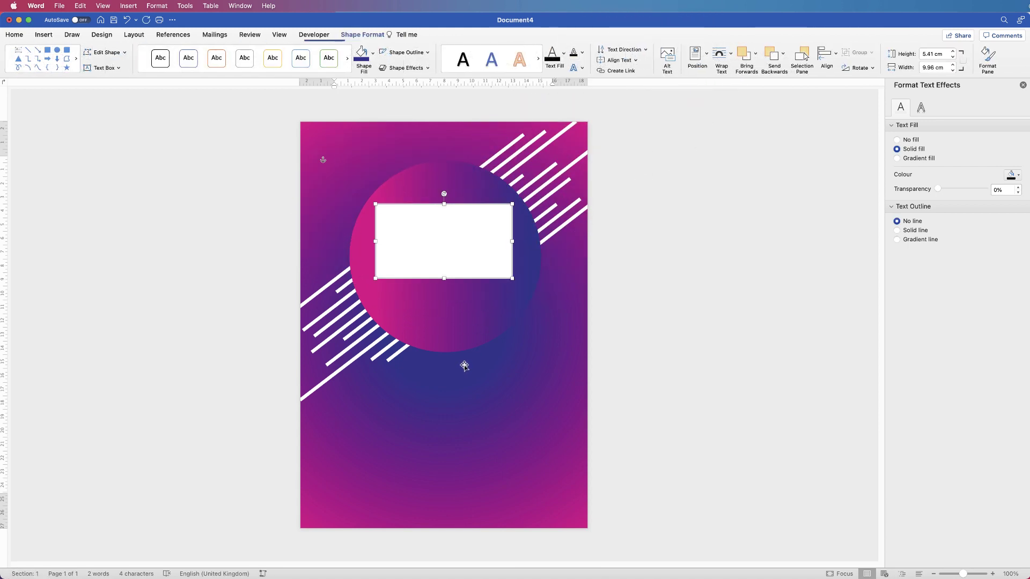
click(616, 302)
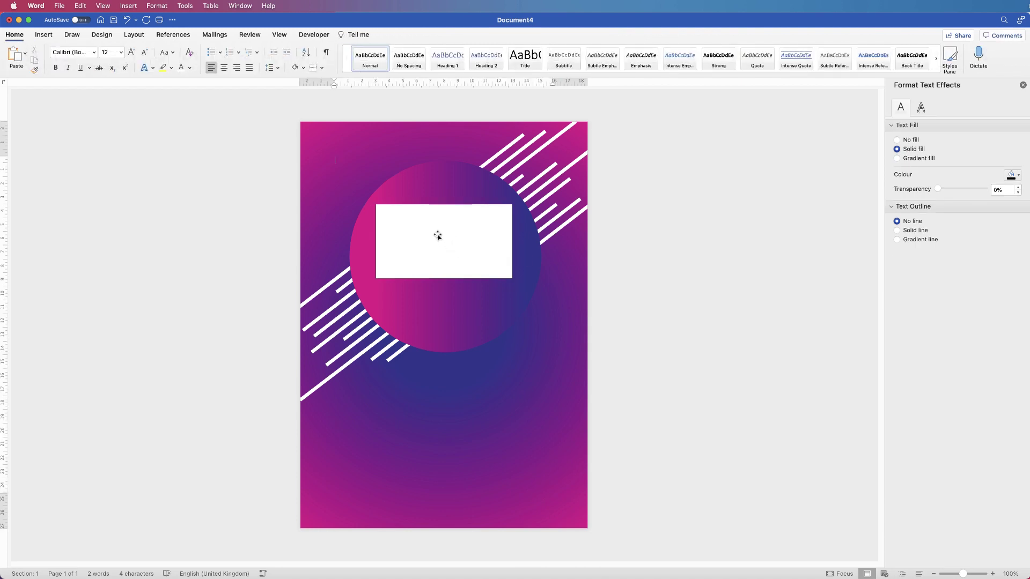
Type MUSIC in the text box and set it to No Outline and No Fill.
click(437, 237)
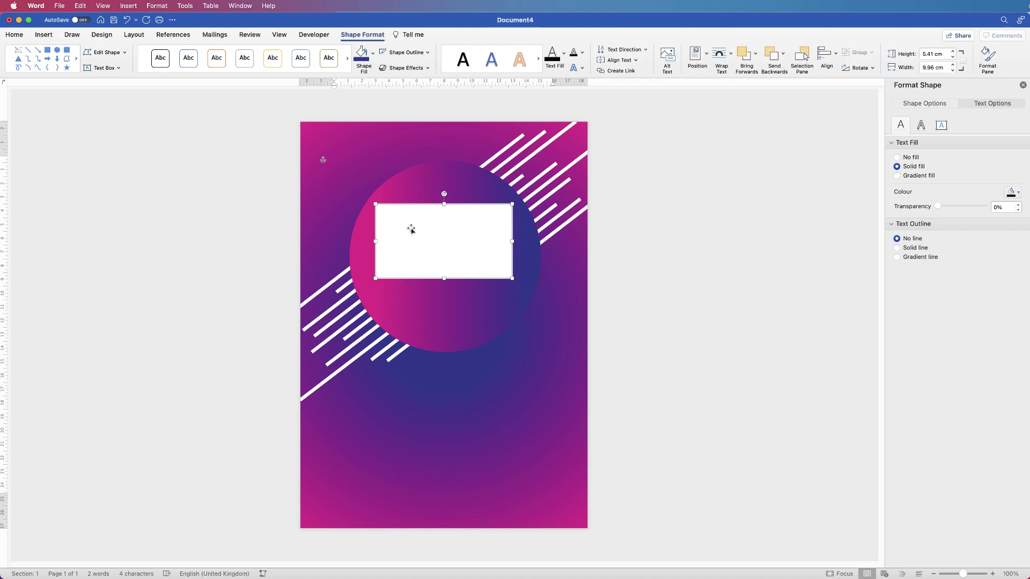
text(MUSIC)
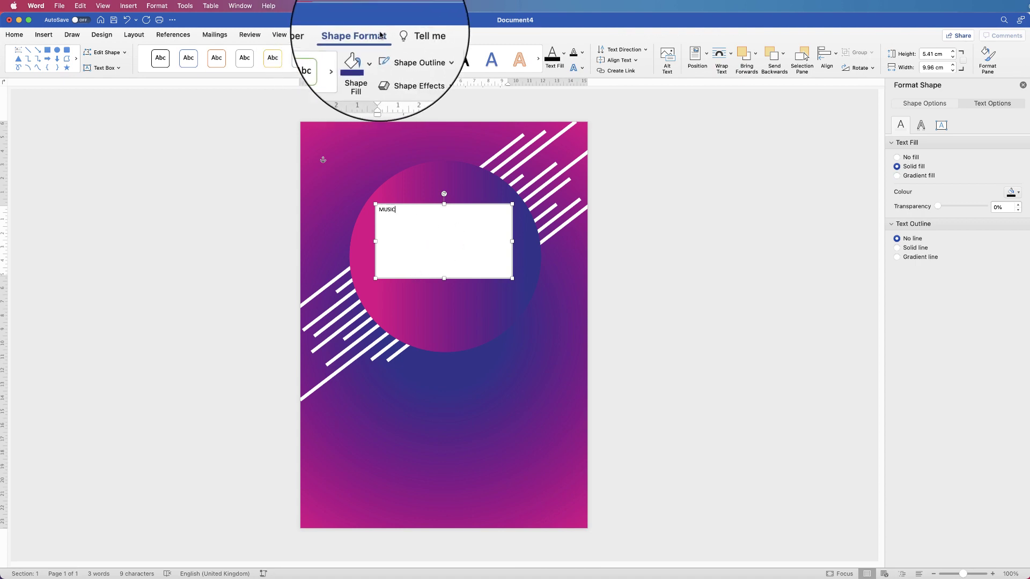
click(437, 52)
click(407, 73)
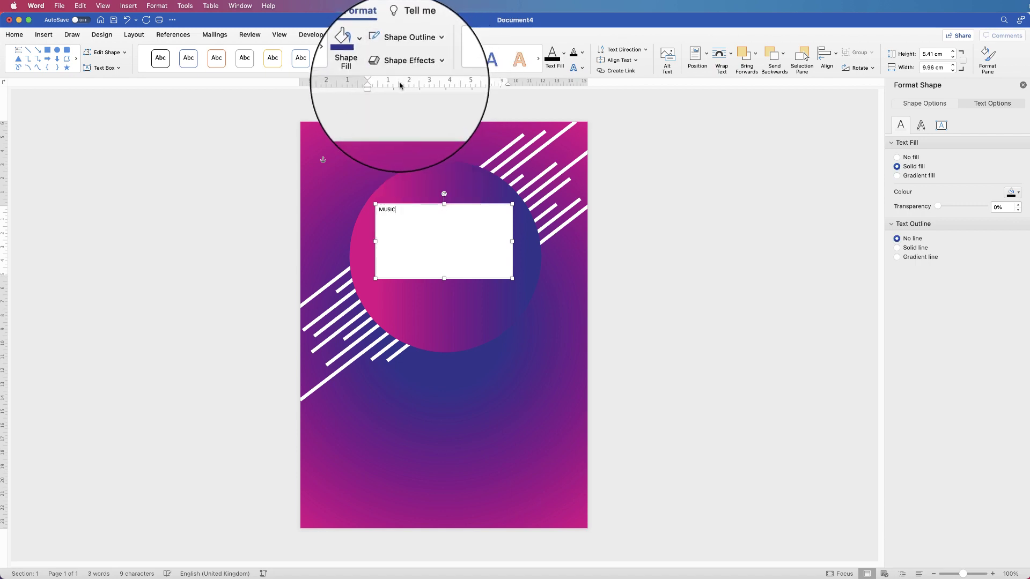
click(369, 54)
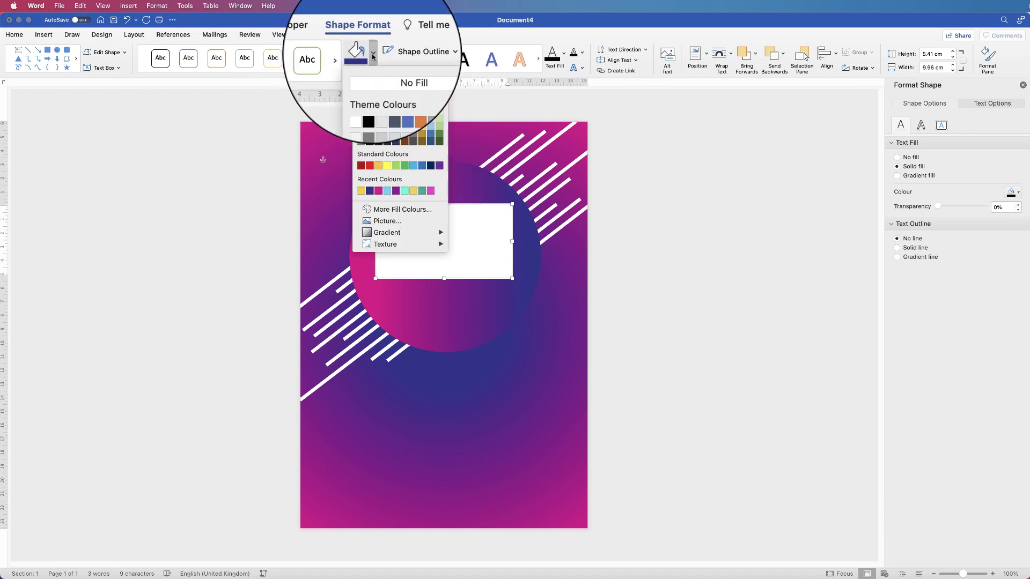
click(376, 74)
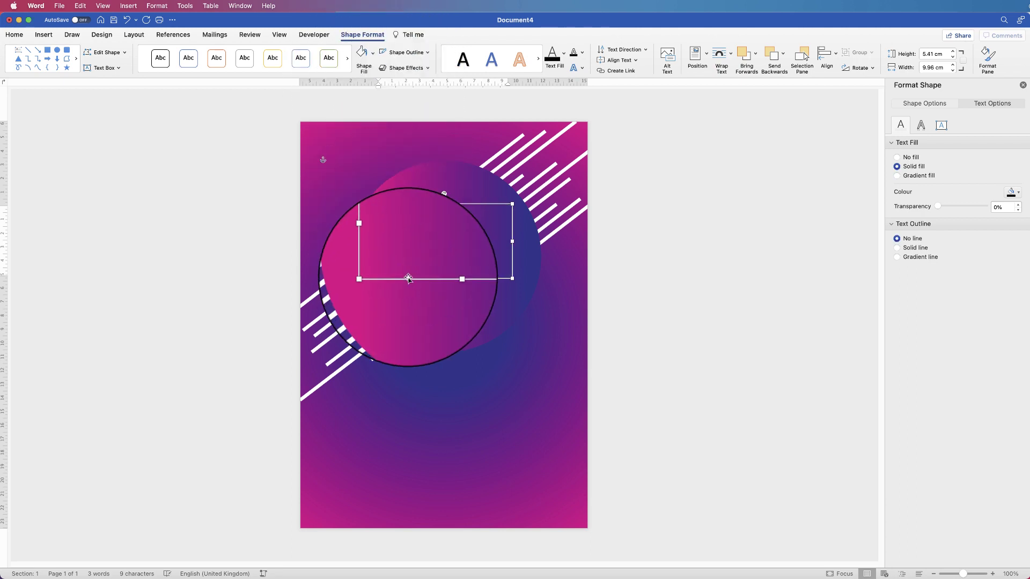
click(657, 278)
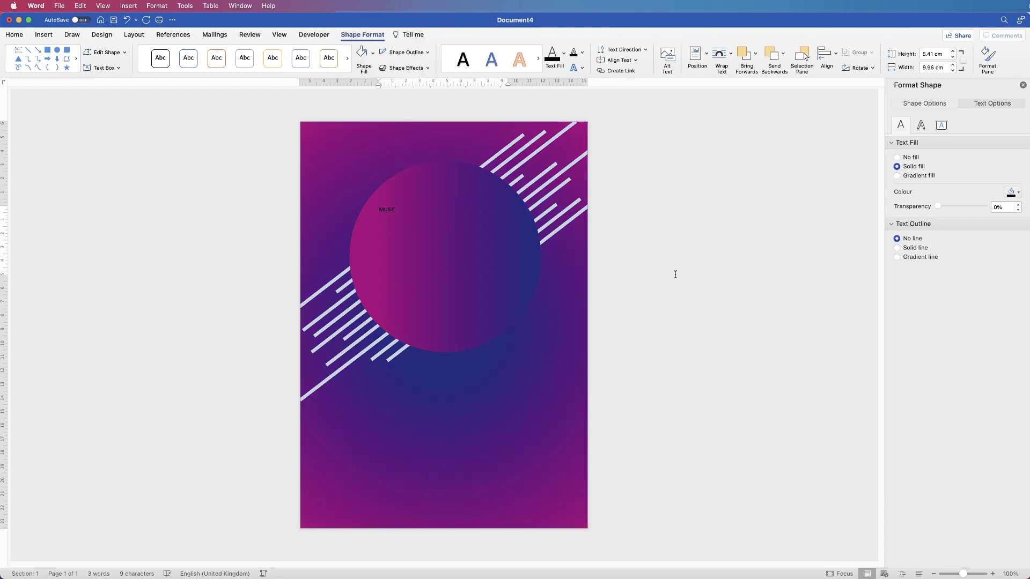
click(388, 211)
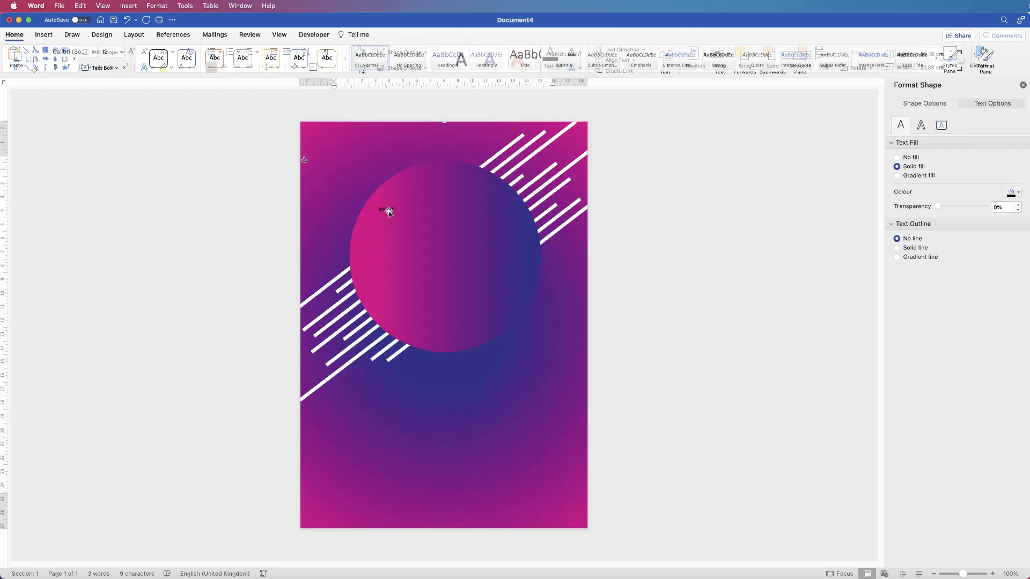
Set MUSIC in Al Tarikh and enlarge it step by step toward size 110.
click(14, 34)
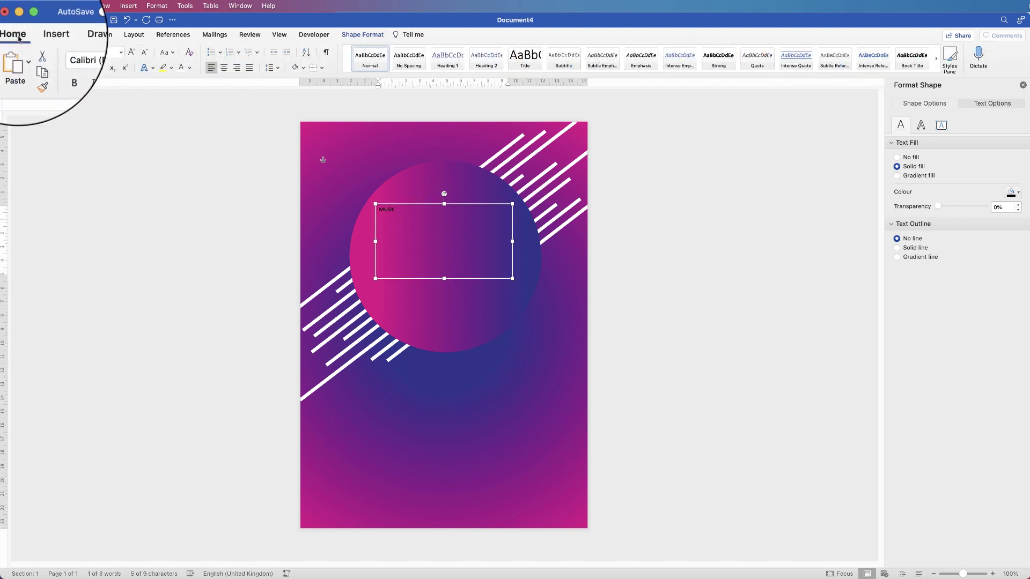
click(95, 54)
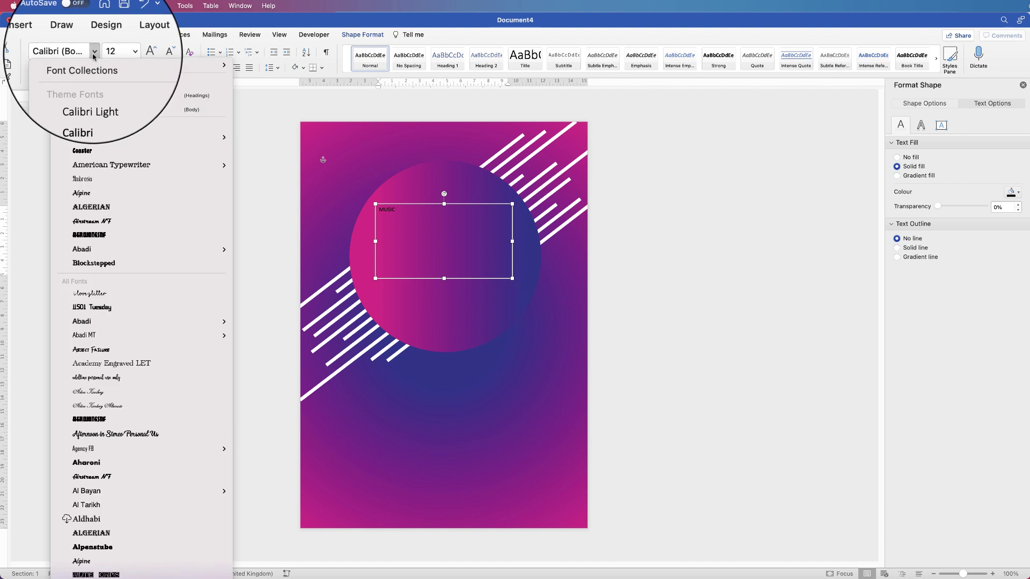
click(107, 505)
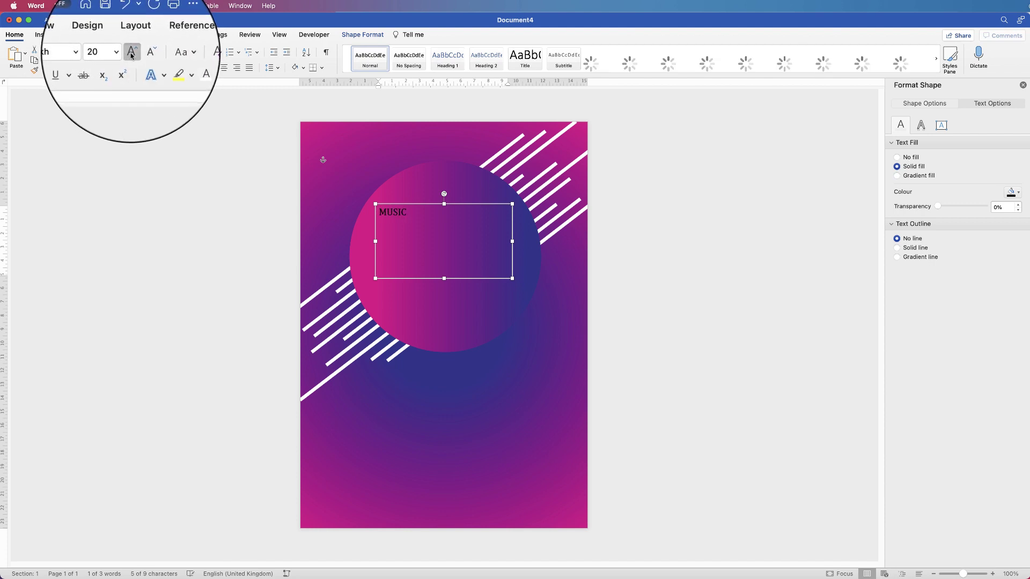
click(131, 55)
click(131, 56)
click(131, 55)
click(132, 56)
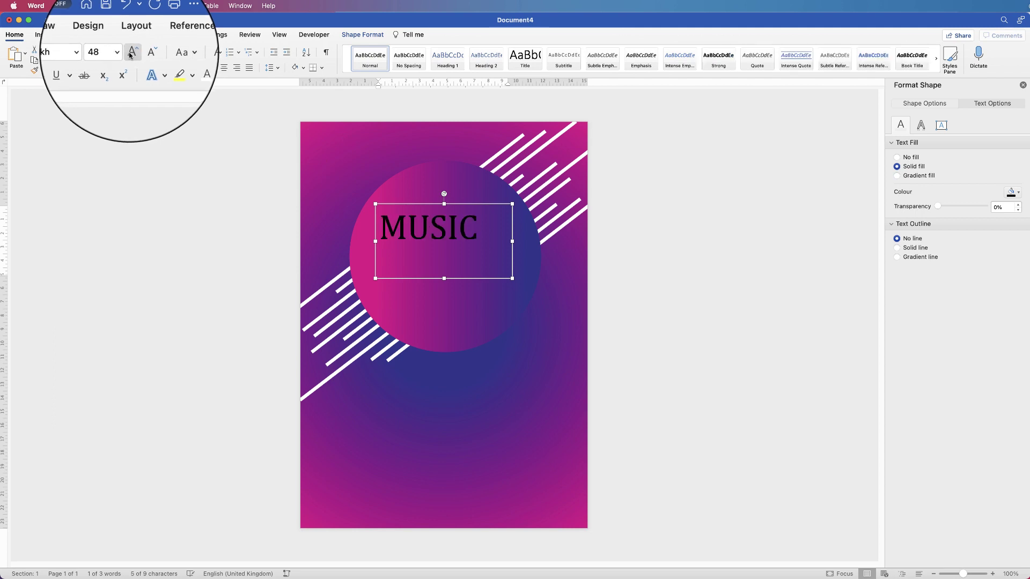
click(131, 55)
click(131, 55)
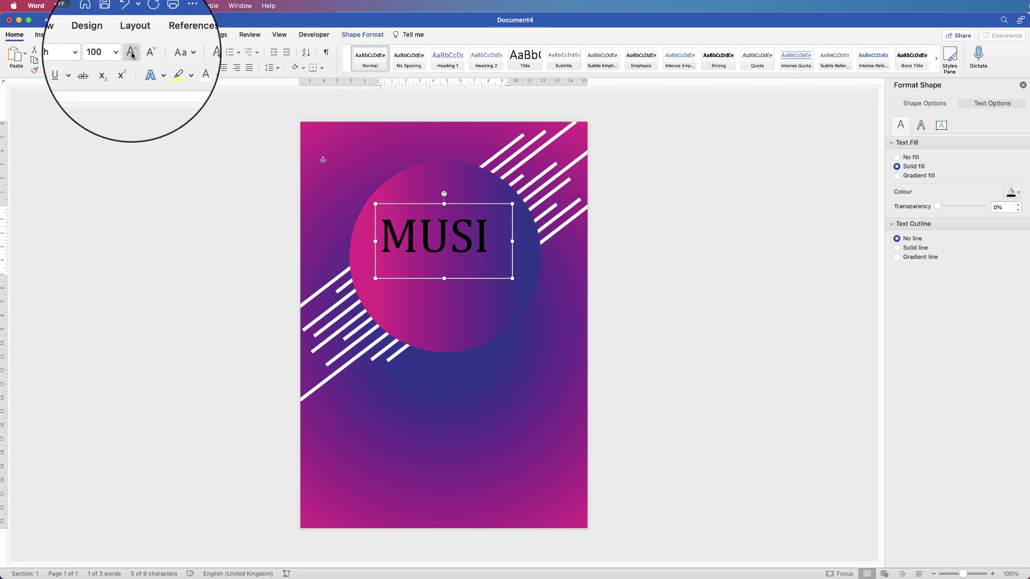
click(131, 56)
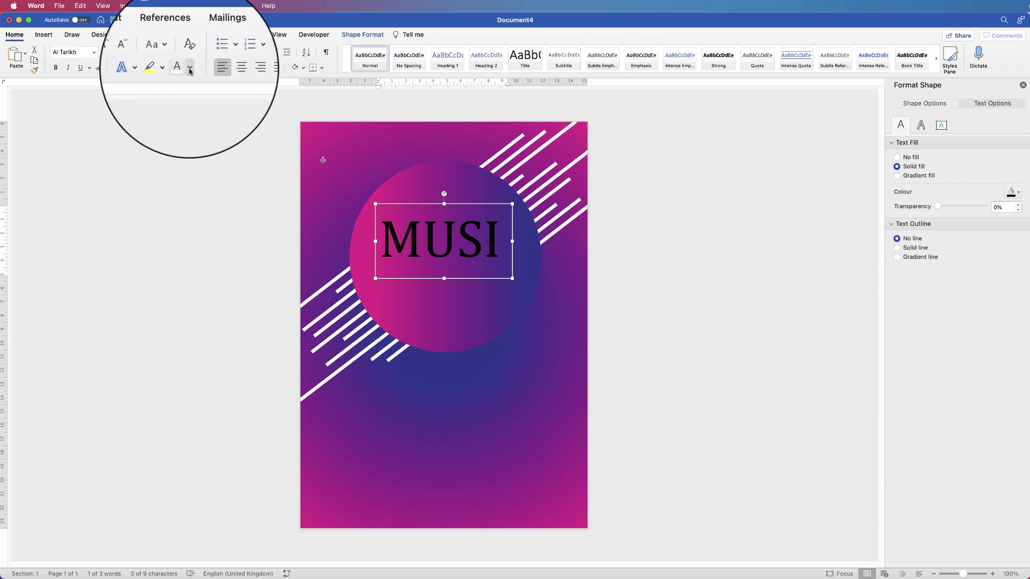
Make the MUSIC text white and switch its font to Abadi MT.
click(191, 70)
click(181, 114)
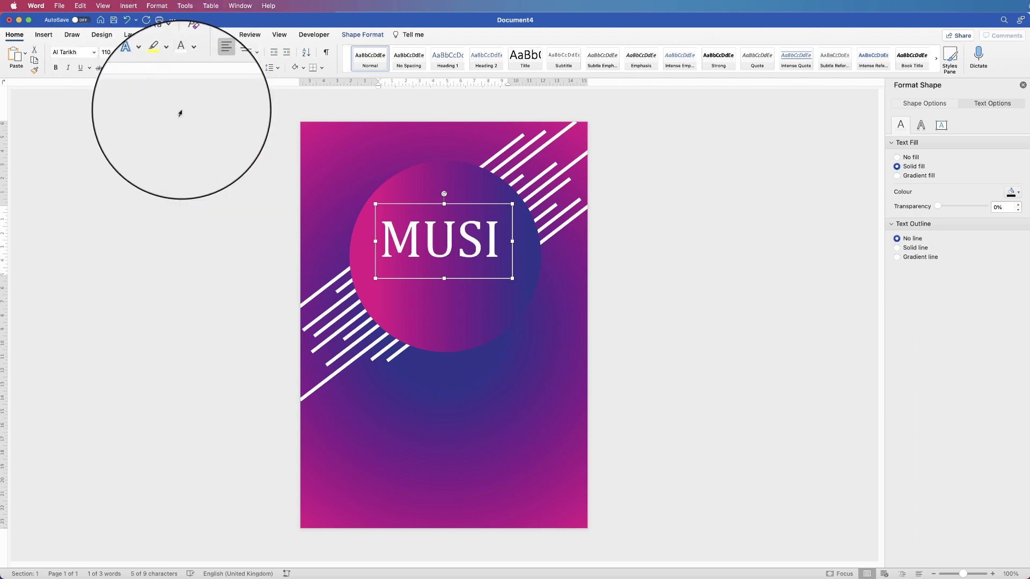
click(94, 55)
click(91, 152)
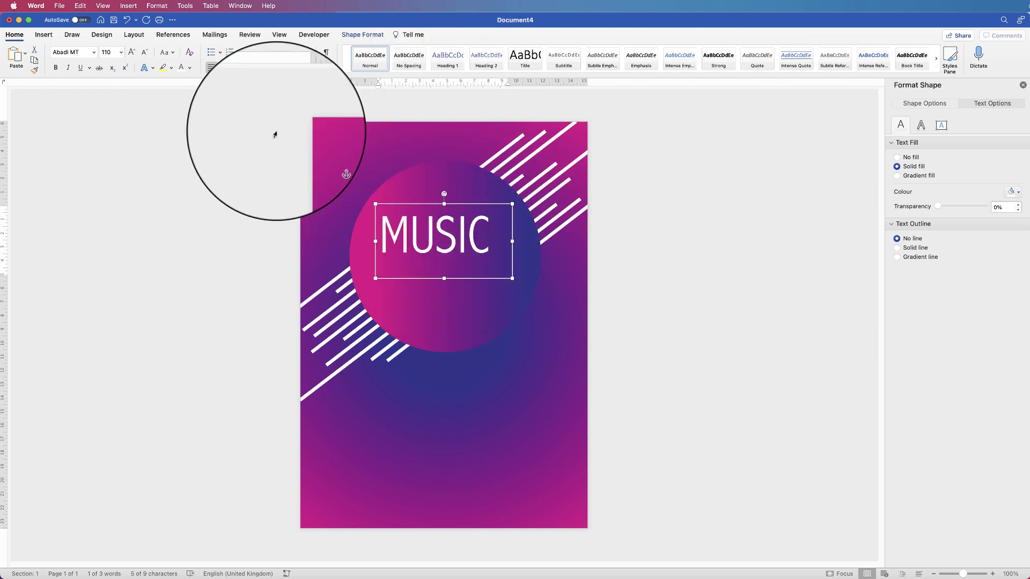
Centre MUSIC, shorten its text box to about 4.76 cm, and make it bold.
click(226, 68)
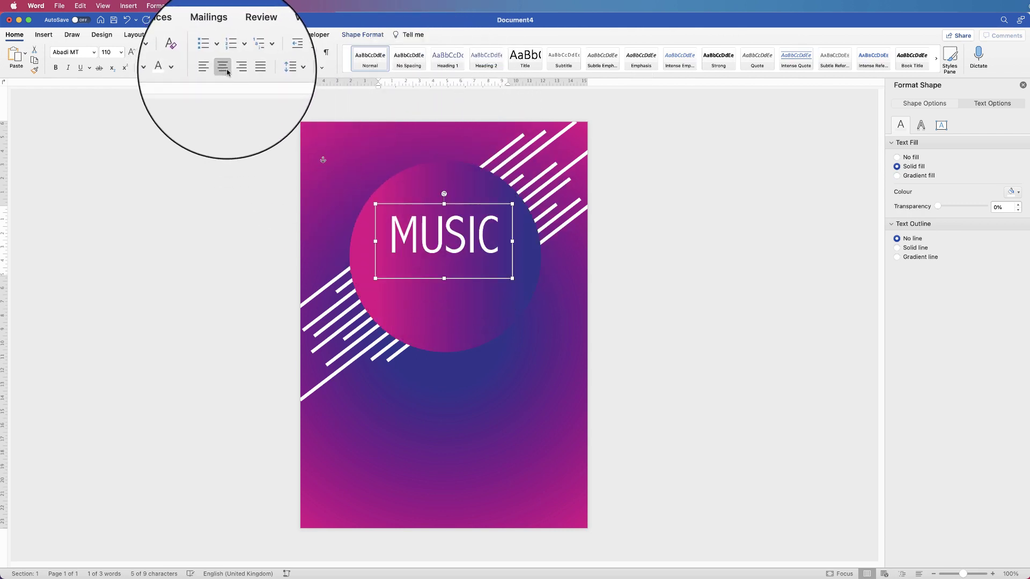
drag(444, 279, 444, 270)
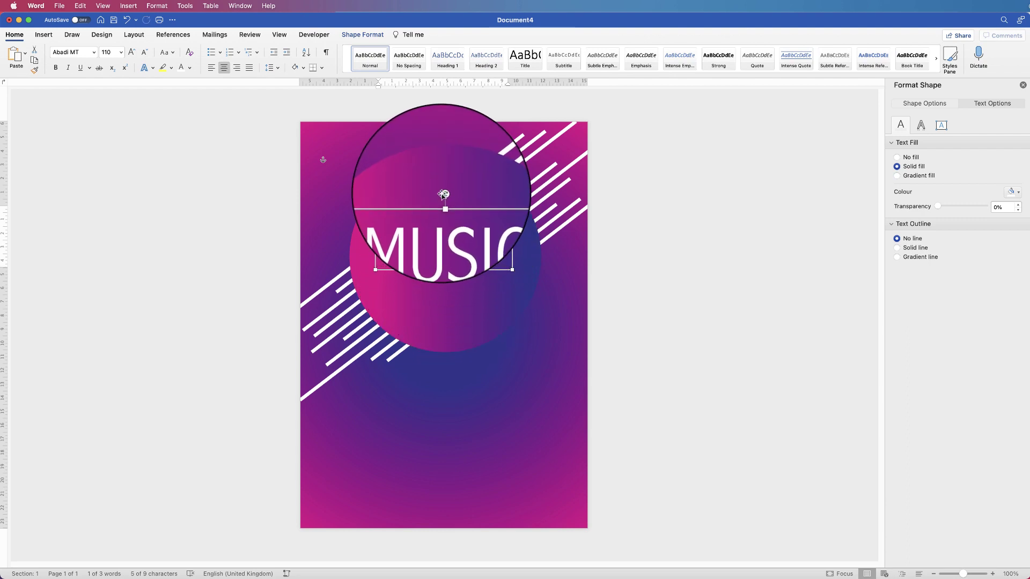
click(56, 68)
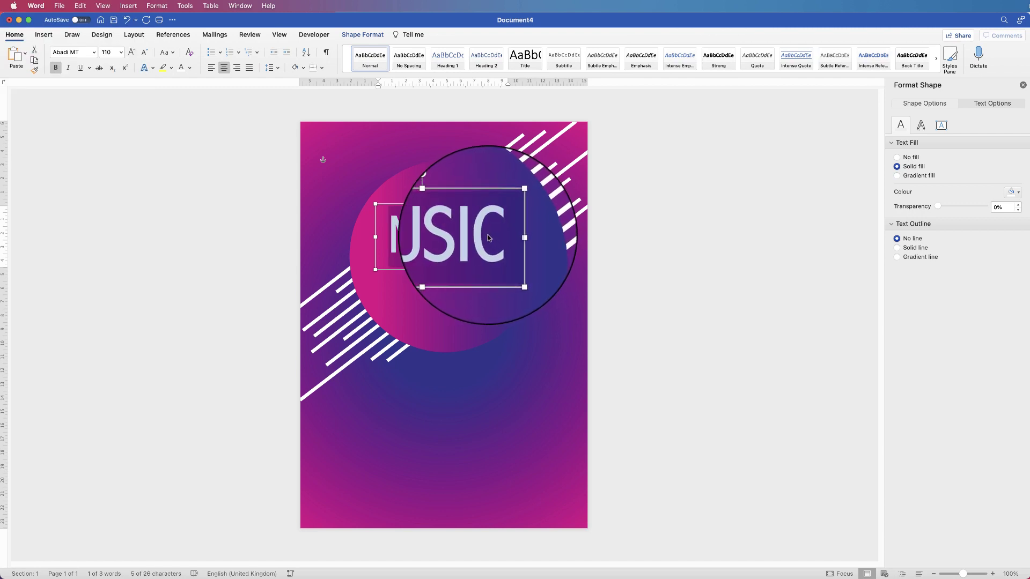
Expand the MUSIC character spacing by 5 pt in the Font dialog's Advanced settings.
right_click(421, 235)
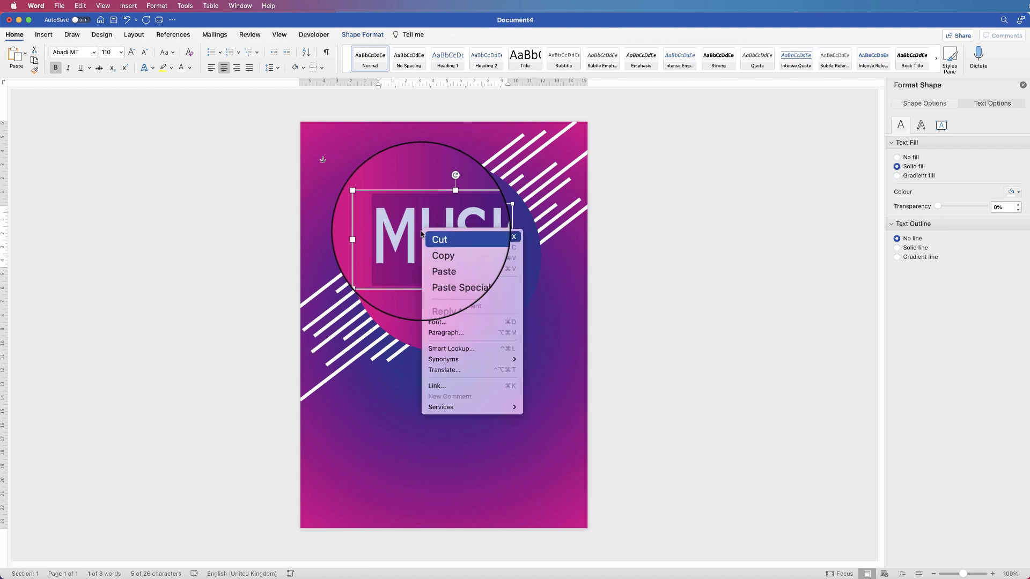
click(438, 321)
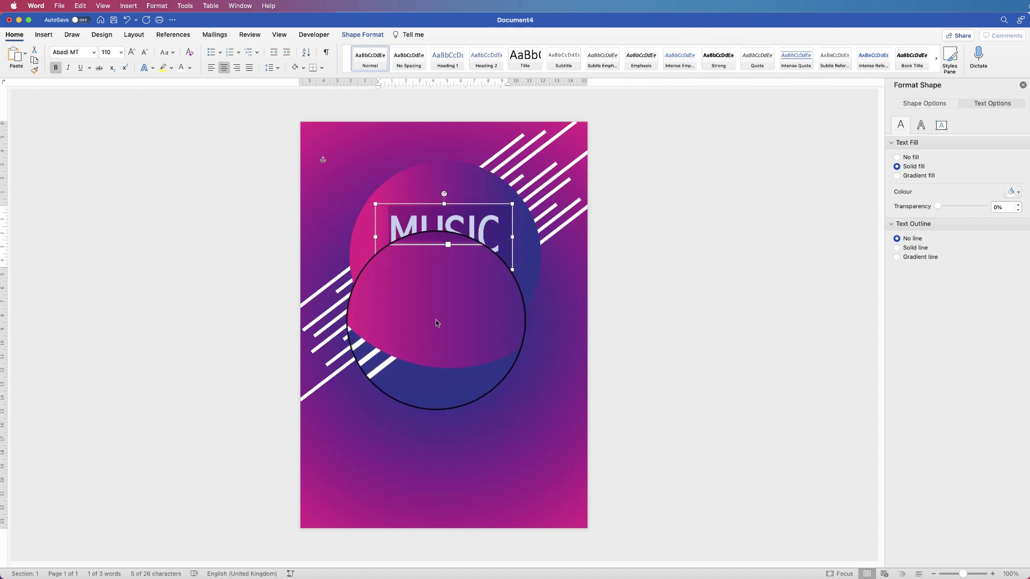
drag(423, 246, 421, 237)
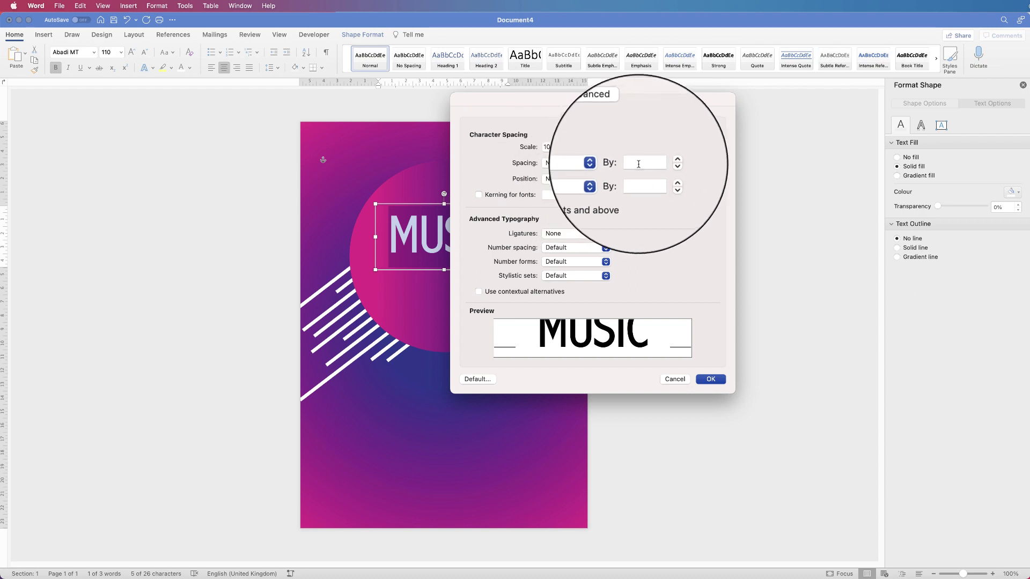
click(634, 165)
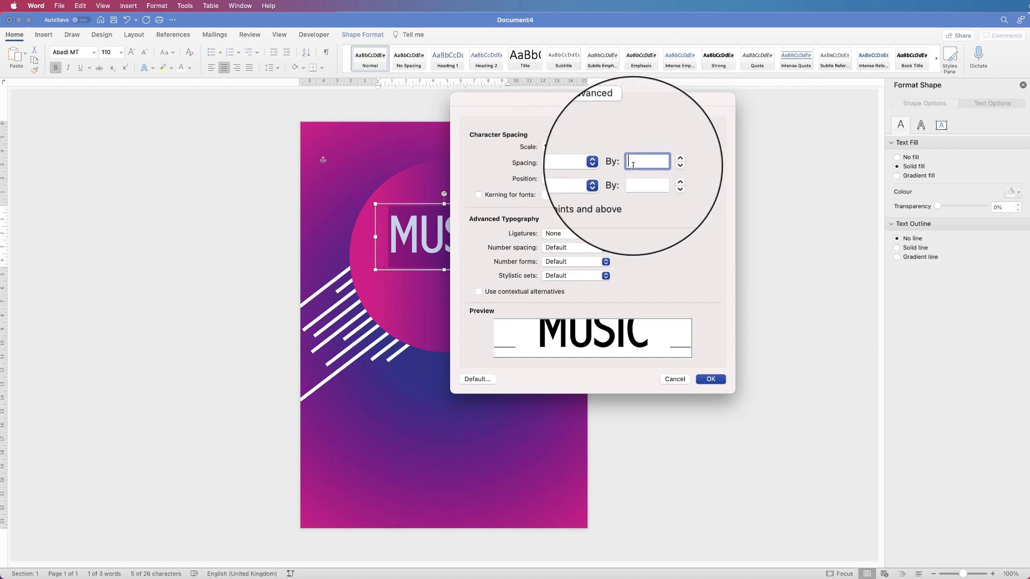
text(5)
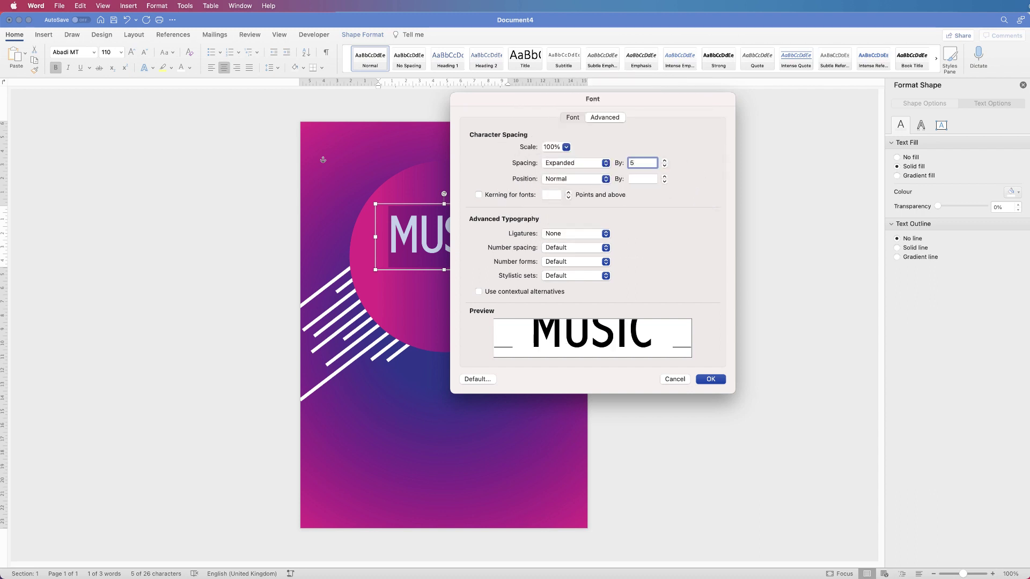
key(Return)
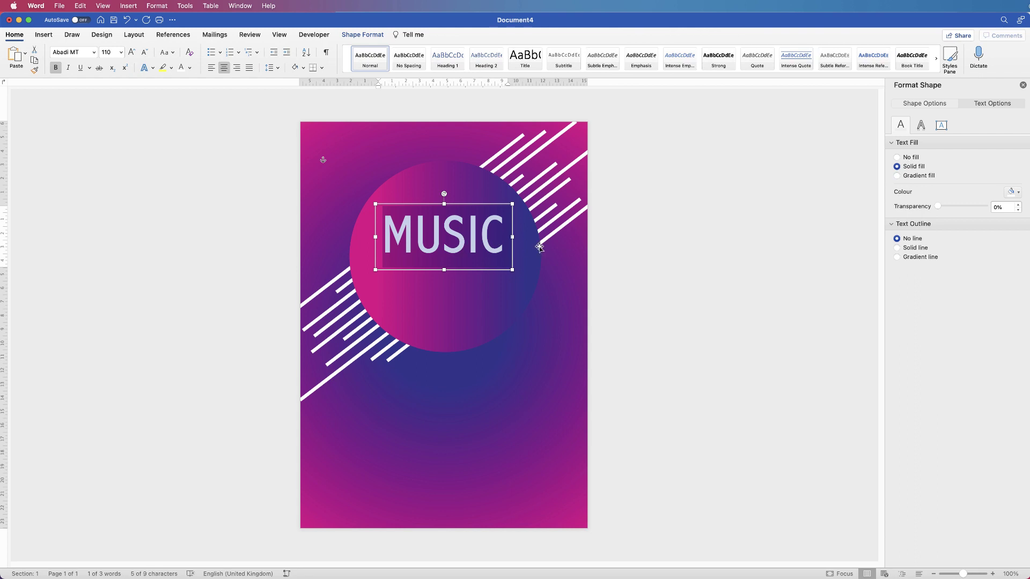
Duplicate the MUSIC text box just below the original and type FEST in it.
click(459, 240)
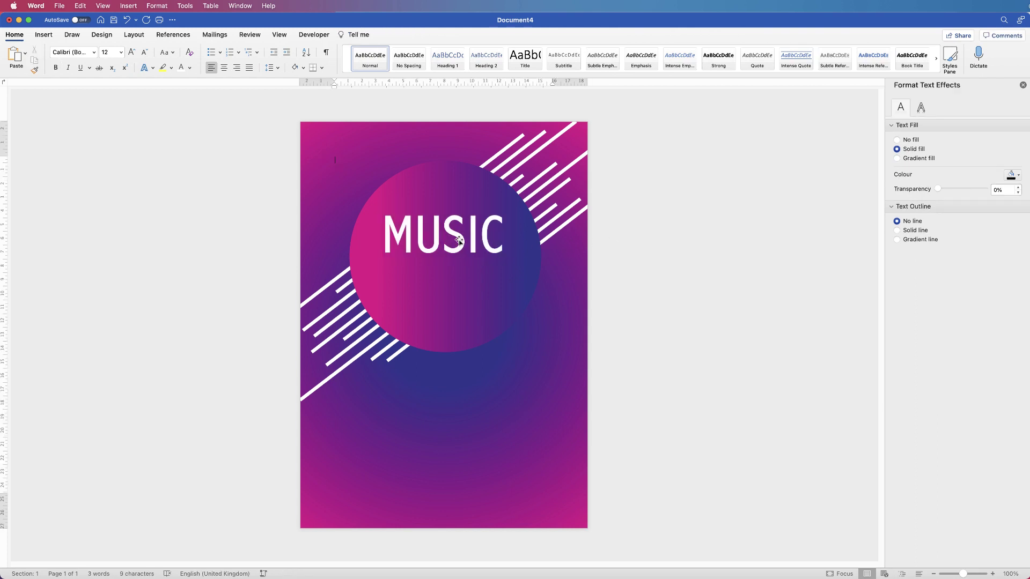
double_click(460, 240)
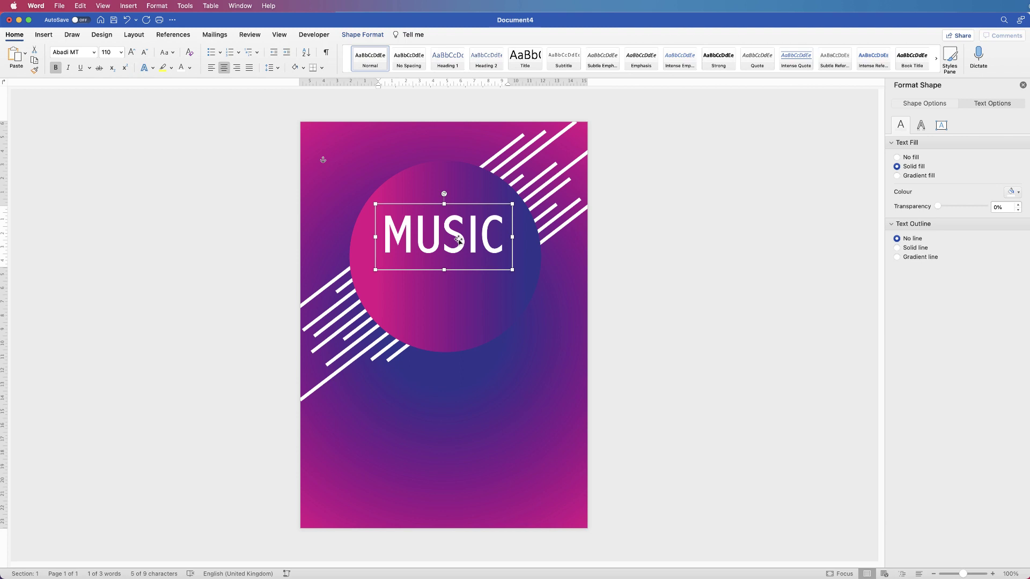
drag(460, 240, 385, 290)
text(FEST)
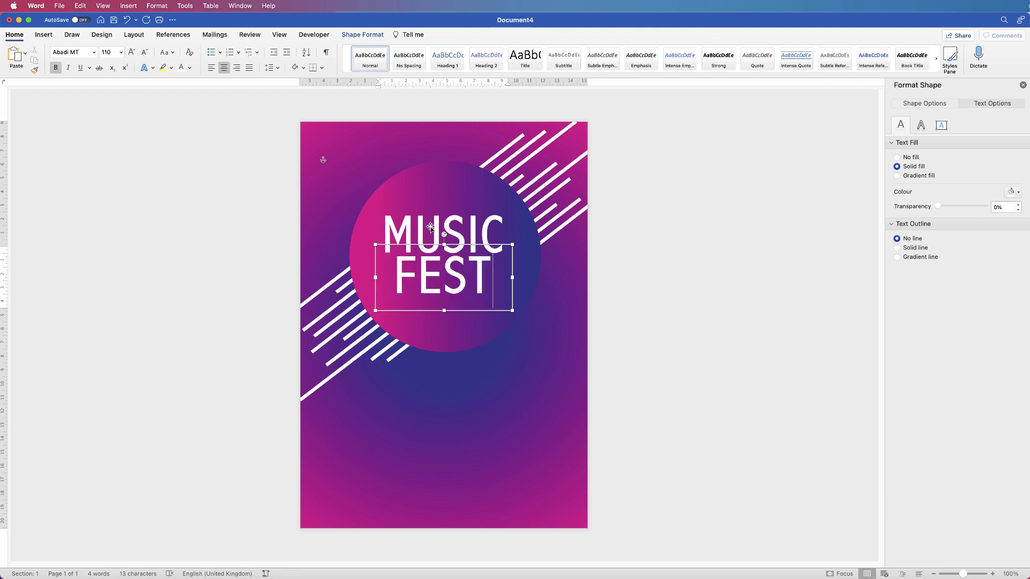
Set the word FEST in the Aharoni font.
double_click(482, 290)
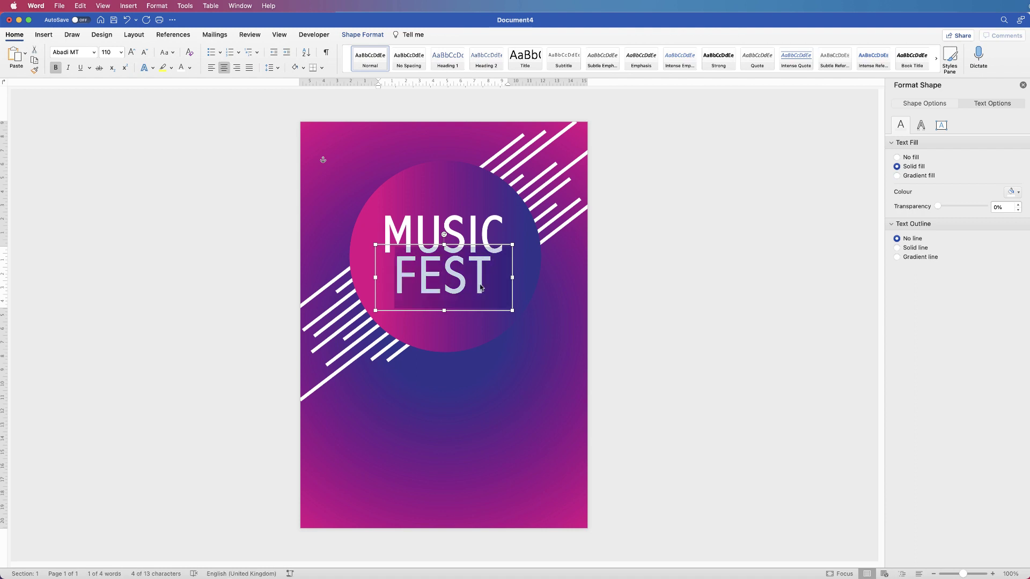
click(95, 52)
click(87, 136)
click(95, 52)
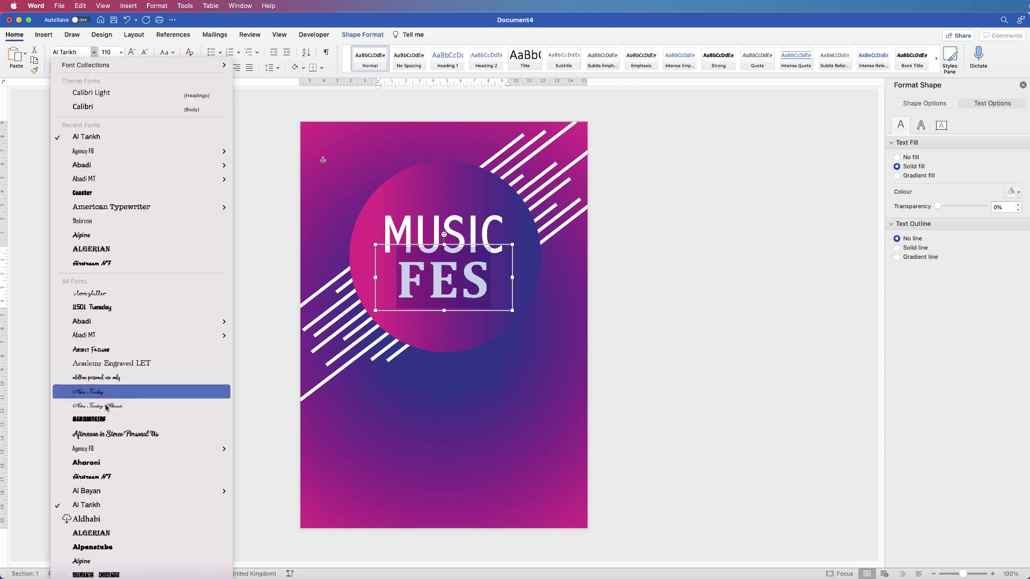
click(101, 465)
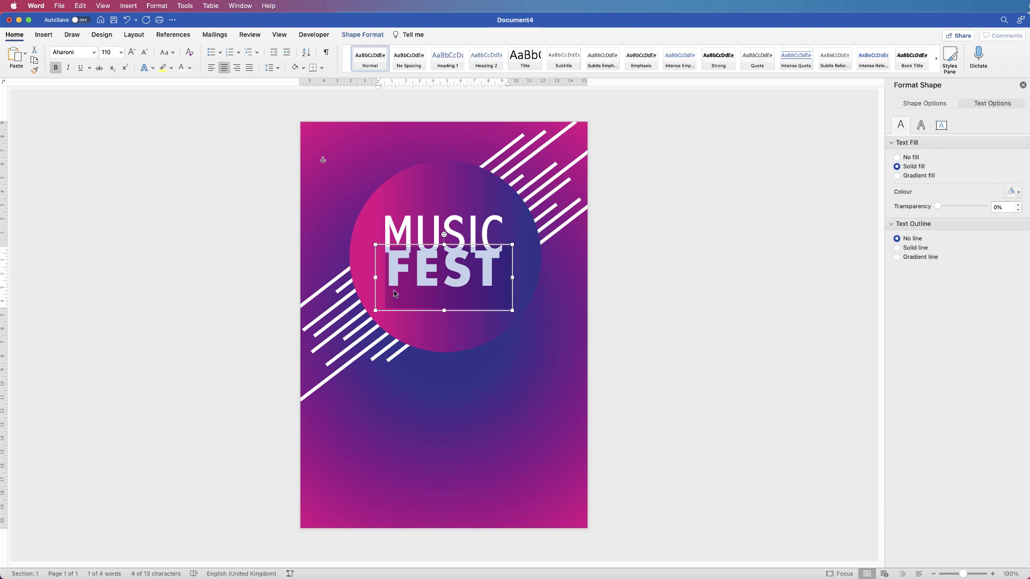
key(Right)
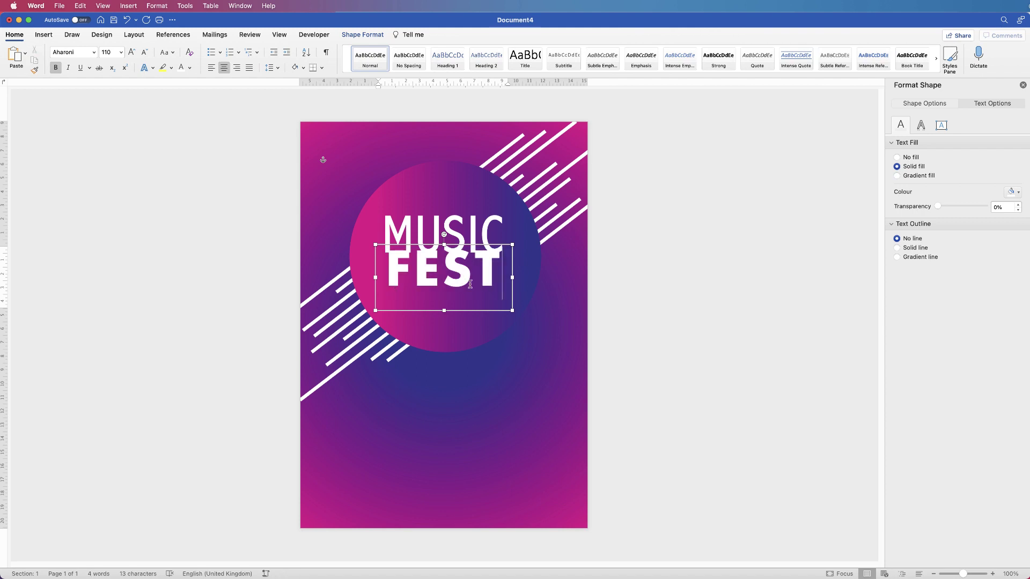
Place a copy of the MUSIC text box below FEST and replace its text with 2022.
click(454, 223)
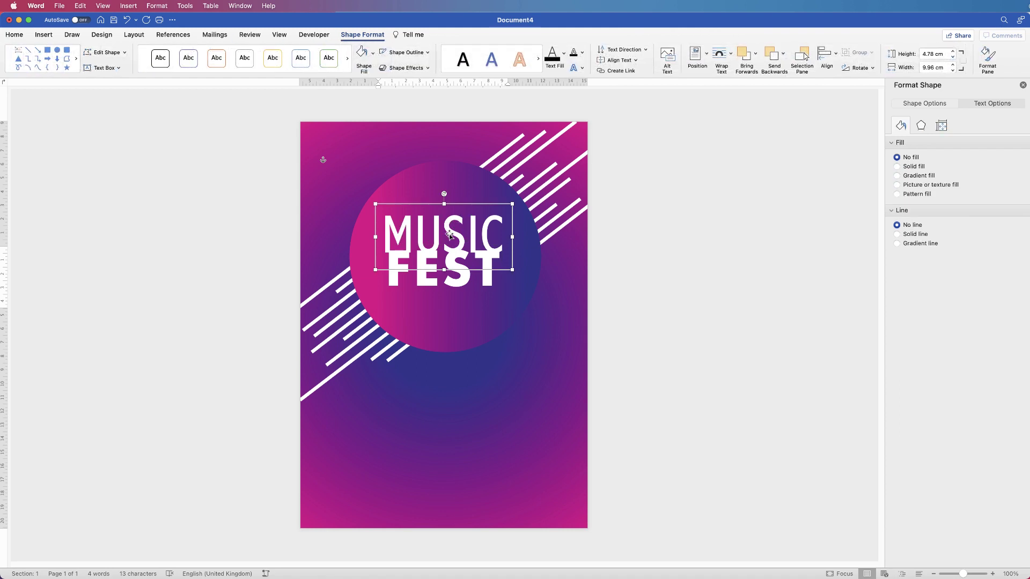
drag(452, 234, 451, 292)
click(460, 220)
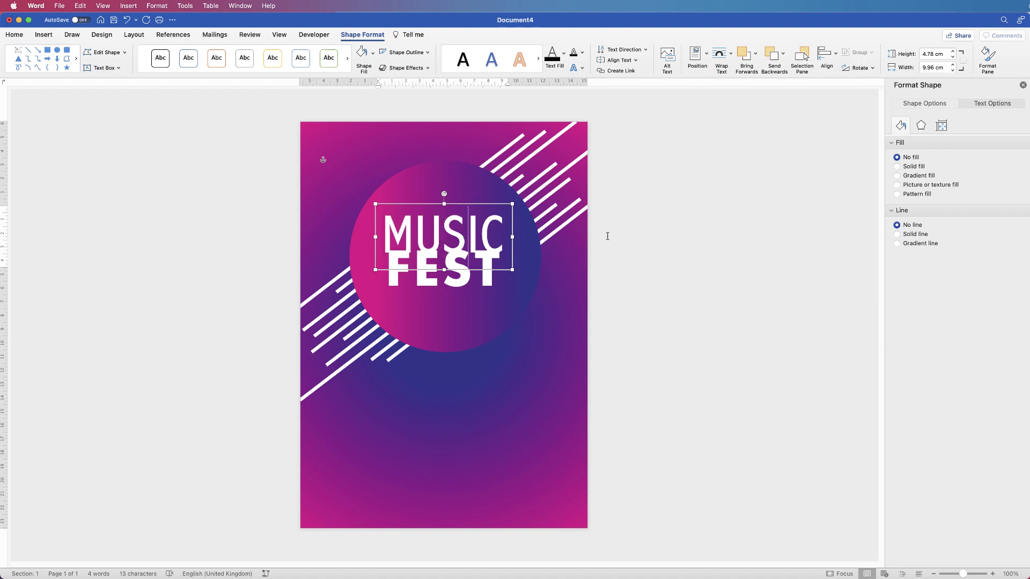
click(572, 238)
double_click(463, 235)
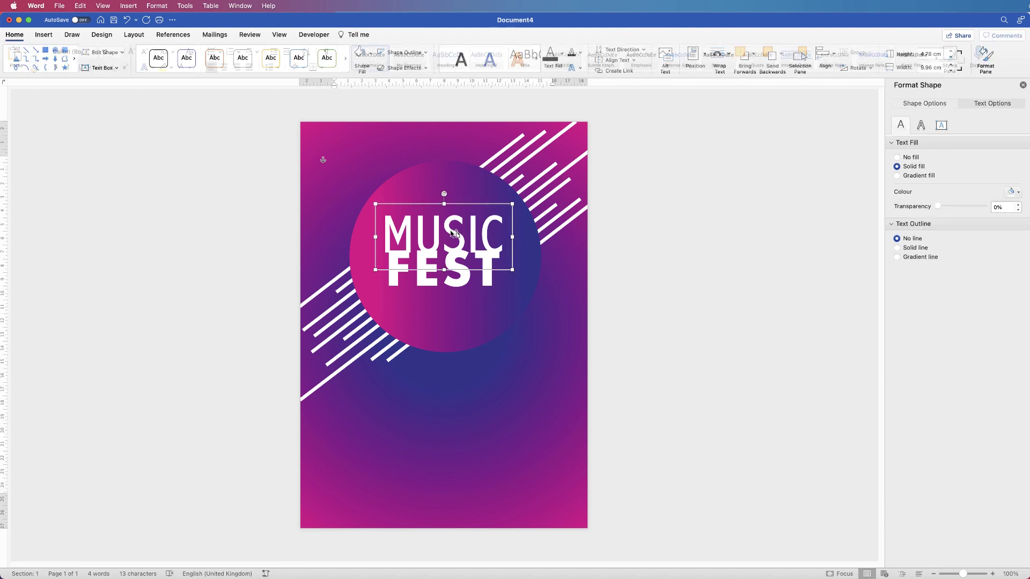
drag(453, 234, 453, 306)
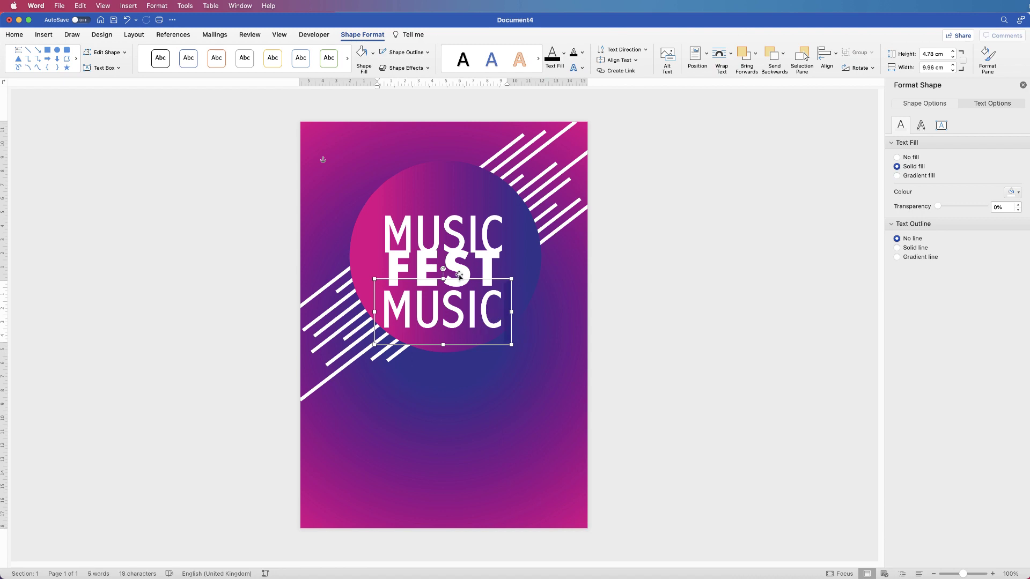
key(super+a)
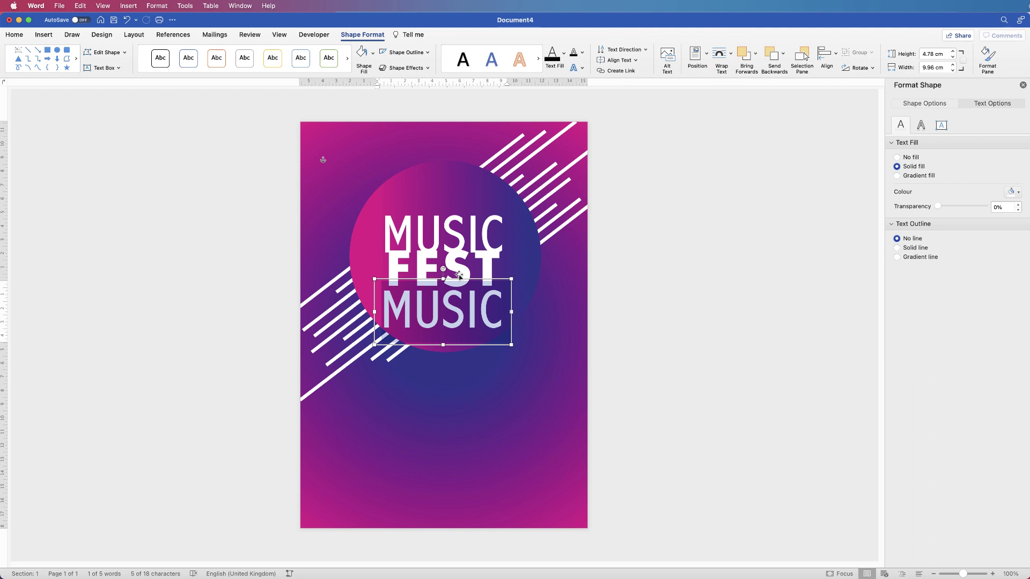
text(2022)
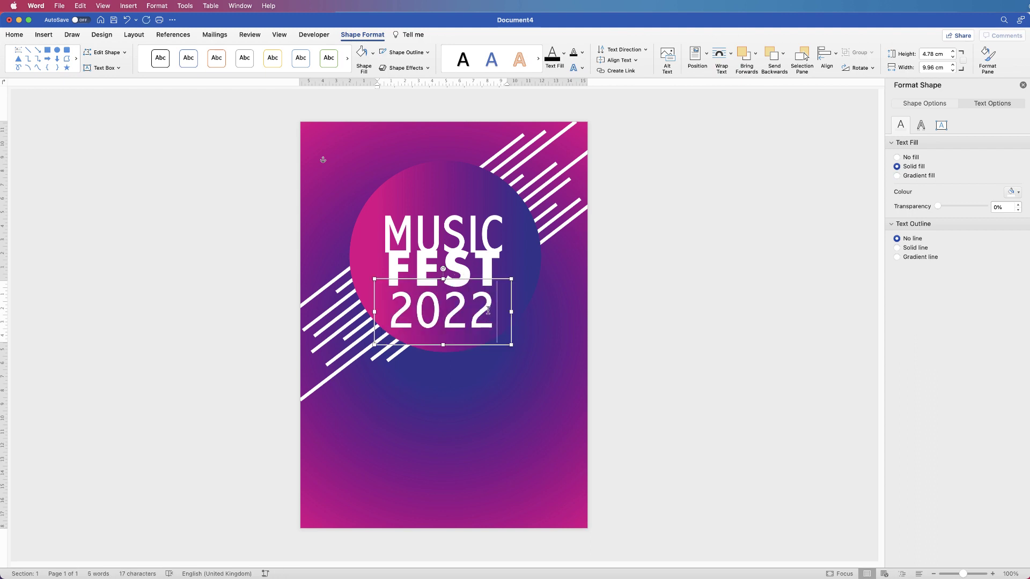
Reduce the 2022 text to size 90.
drag(497, 311, 397, 320)
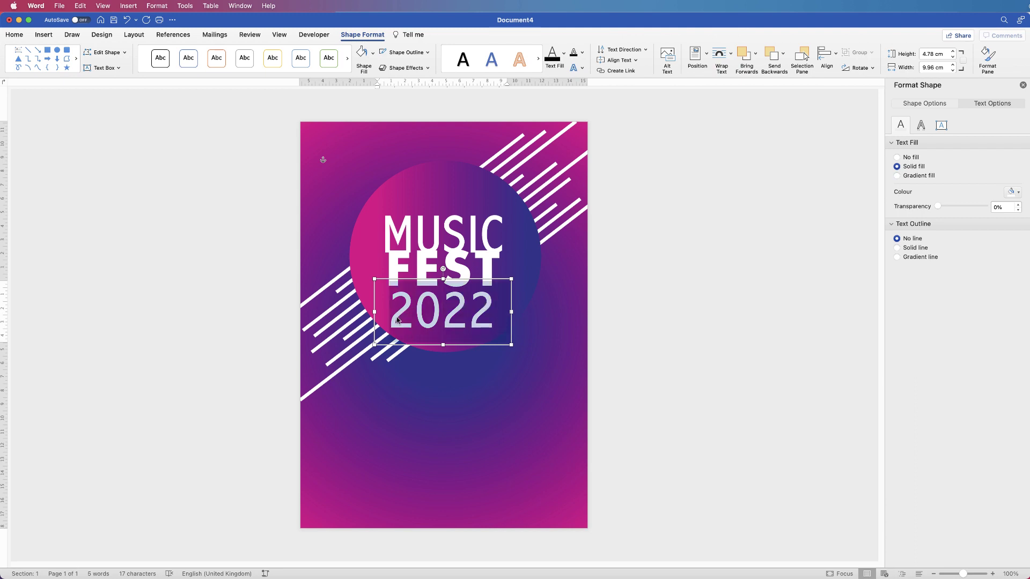
click(14, 34)
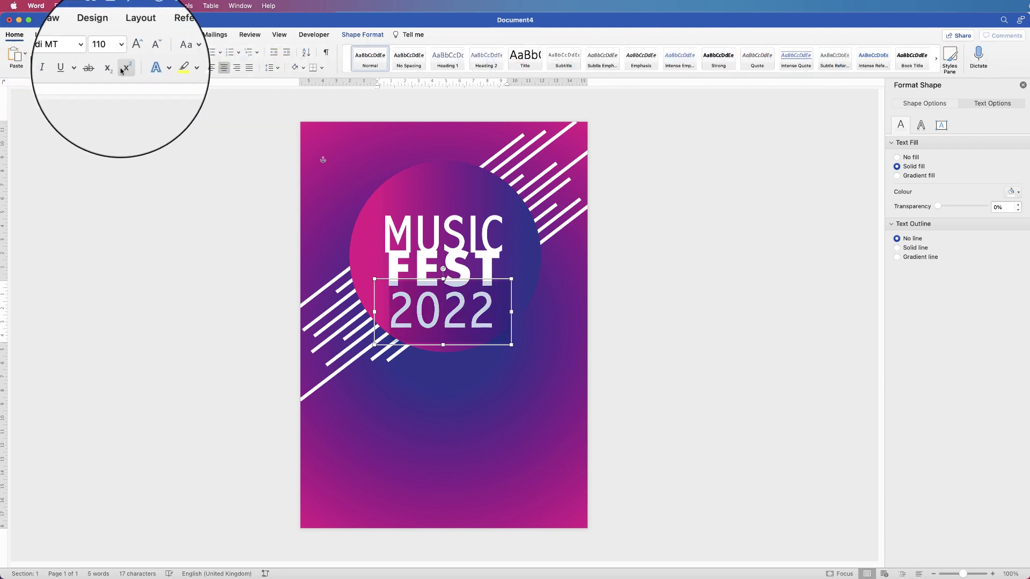
click(144, 55)
click(144, 55)
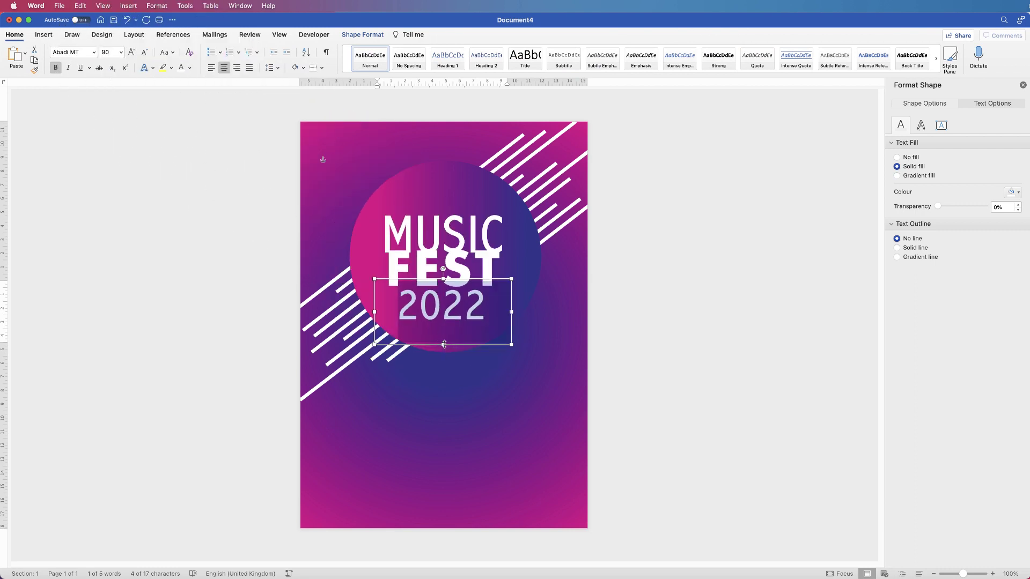
Shorten the 2022 box and centre both the 2022 and MUSIC boxes horizontally on the page.
drag(445, 344, 444, 331)
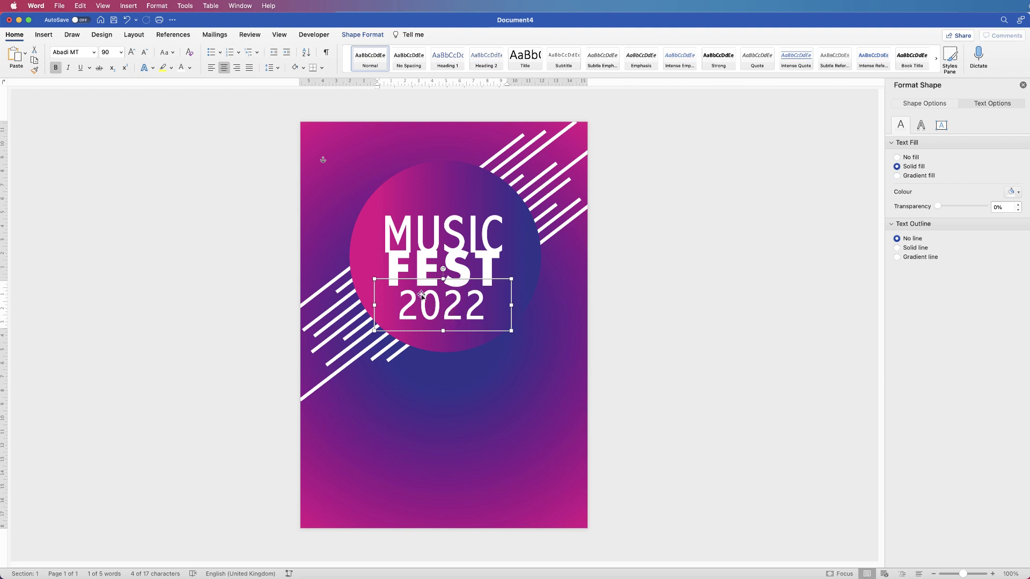
click(363, 34)
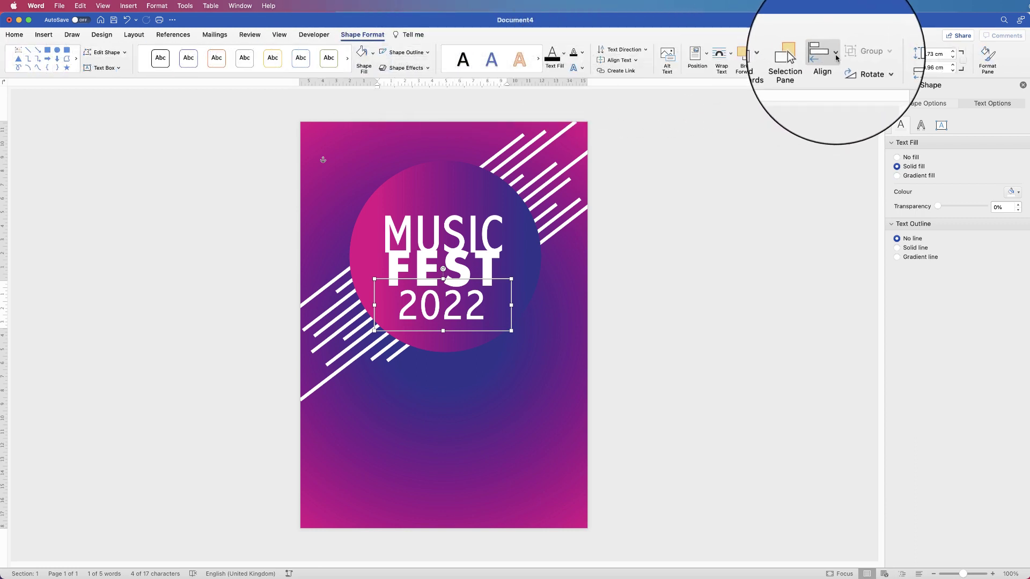
click(831, 62)
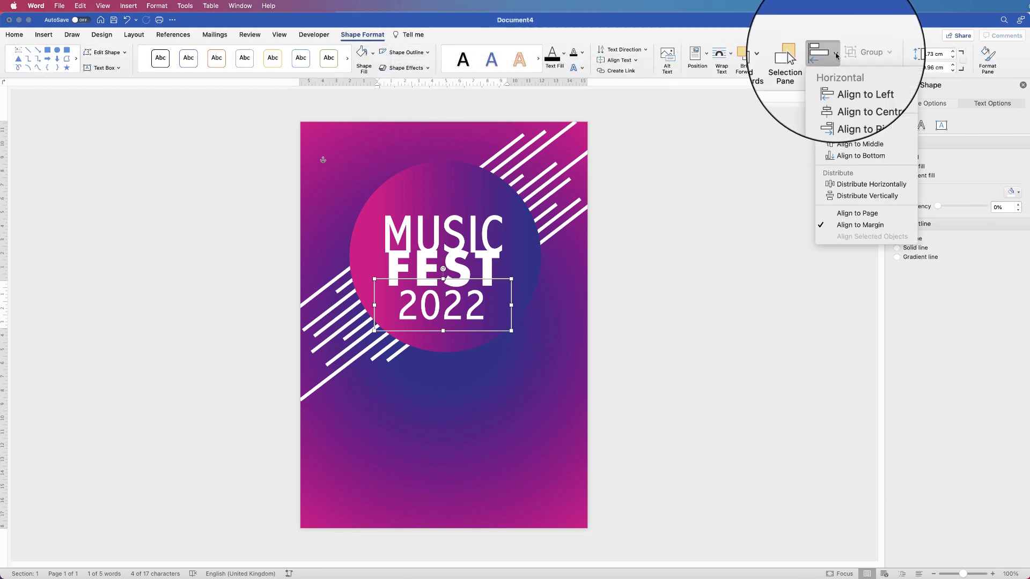
click(848, 93)
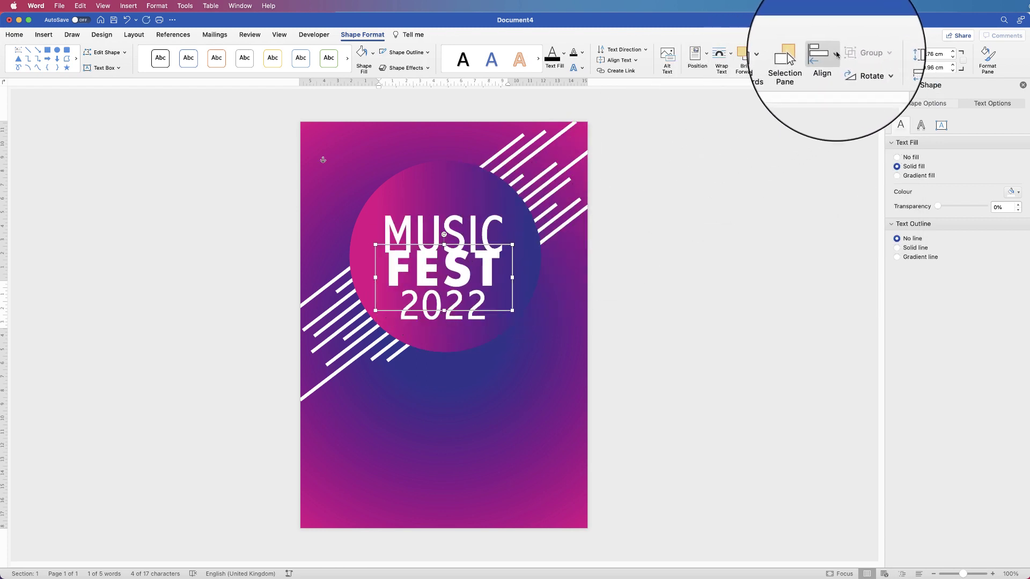
click(827, 59)
click(848, 92)
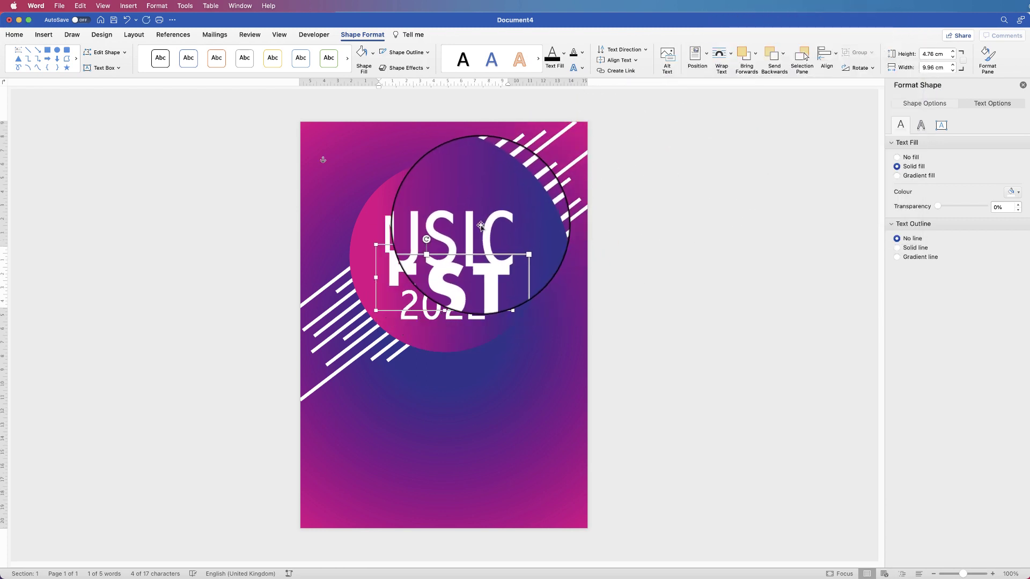
click(827, 56)
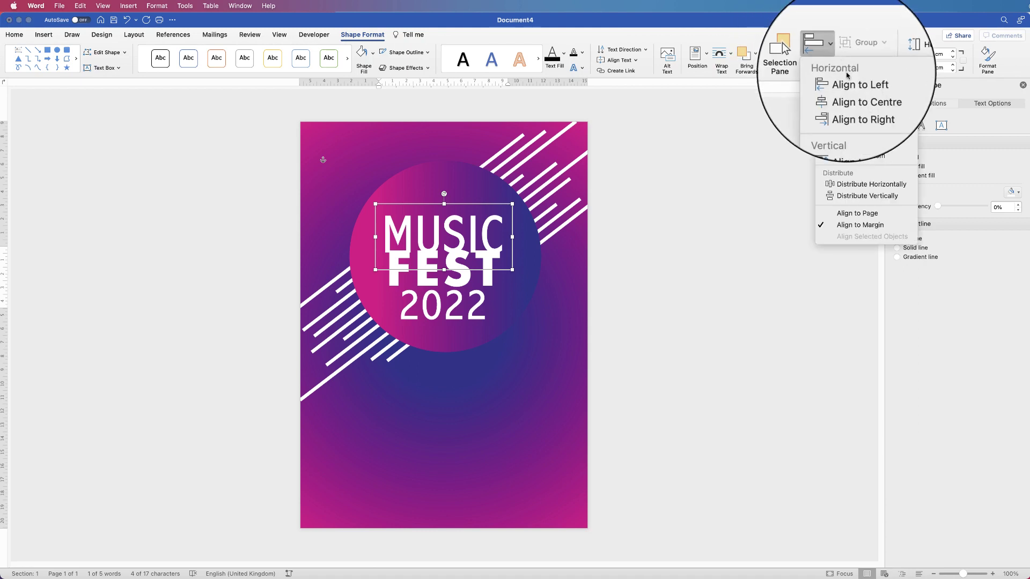
click(859, 102)
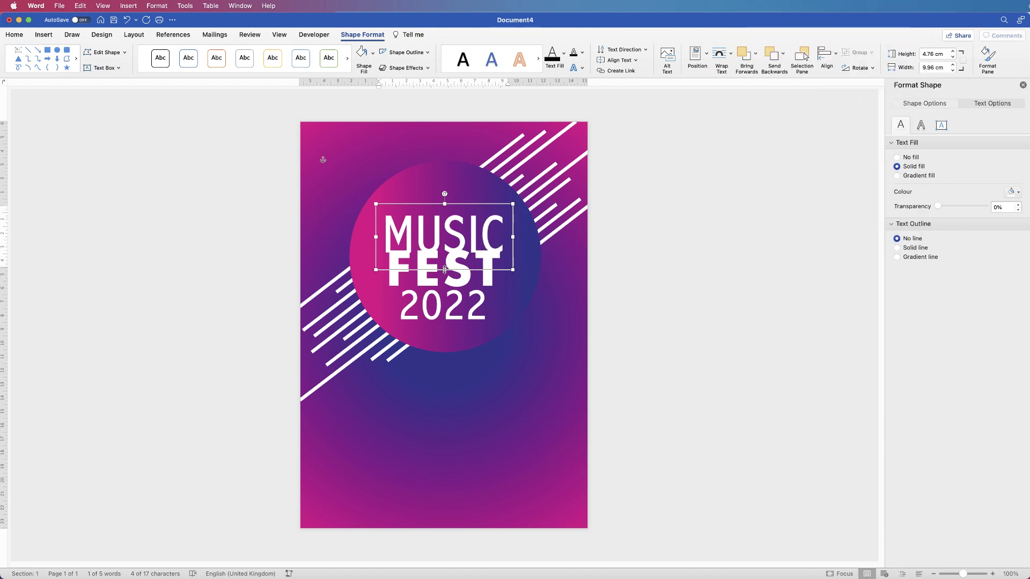
Shorten the MUSIC box to 4.13 cm and nudge MUSIC and 2022 closer to FEST.
drag(445, 269, 444, 261)
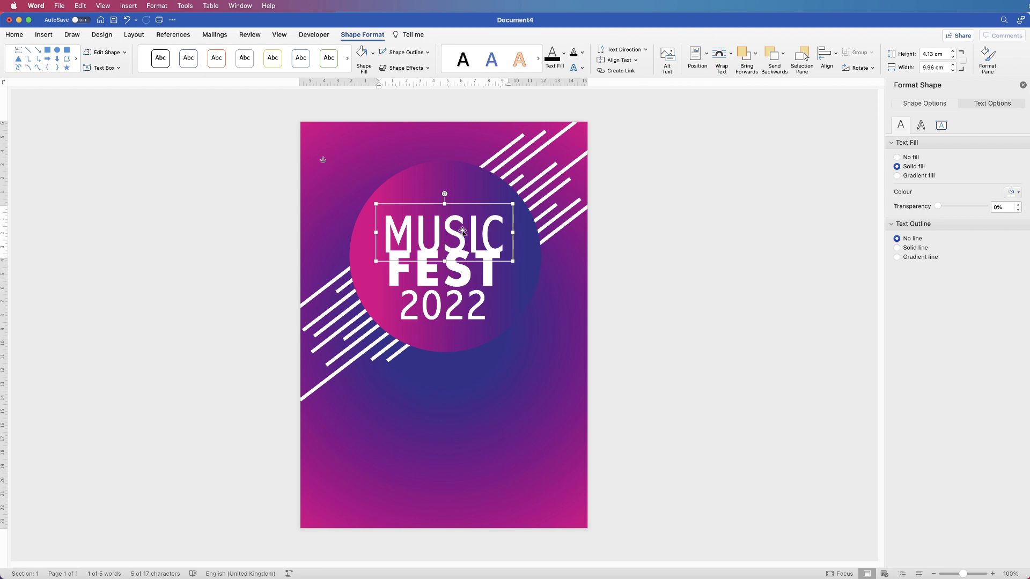
key(Up)
key(Up)
key(Up)
key(Up)
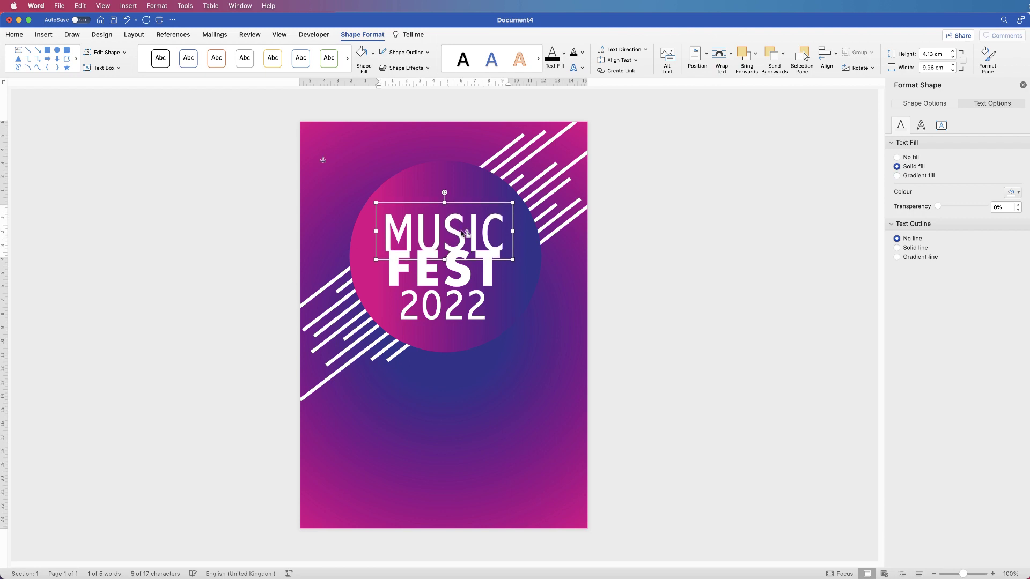
key(Up)
key(Up)
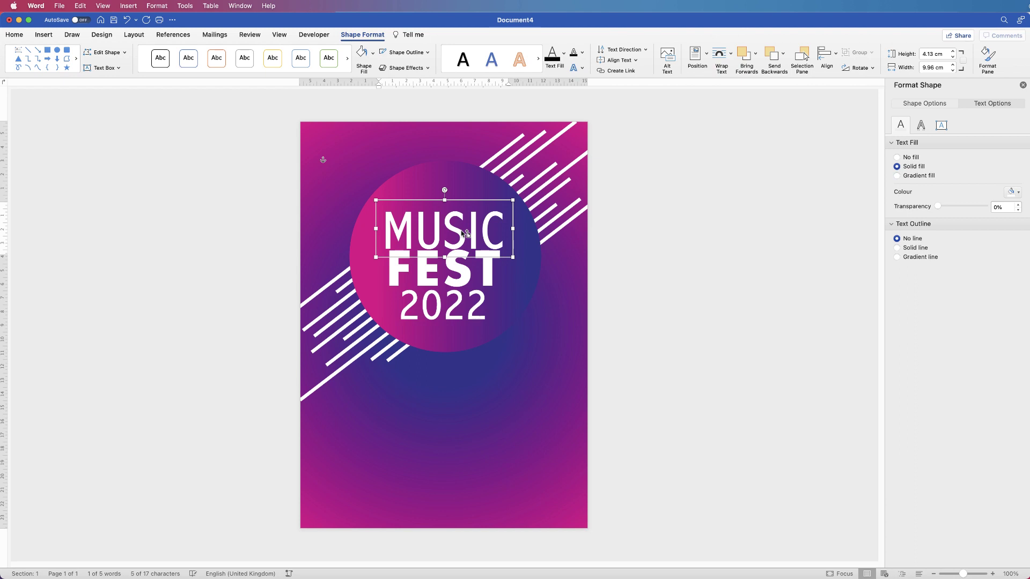
key(Down)
key(Down)
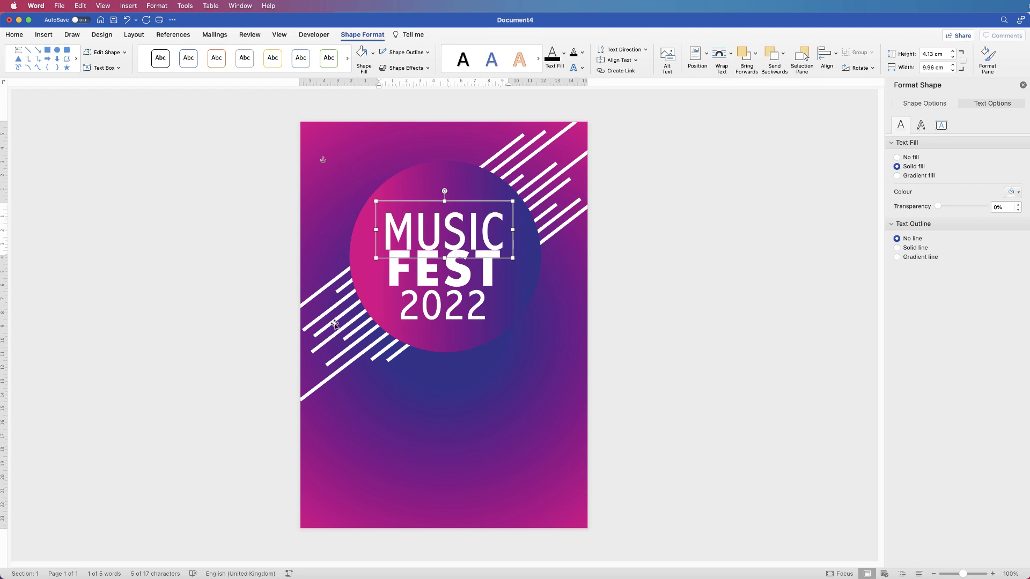
key(Down)
key(Down)
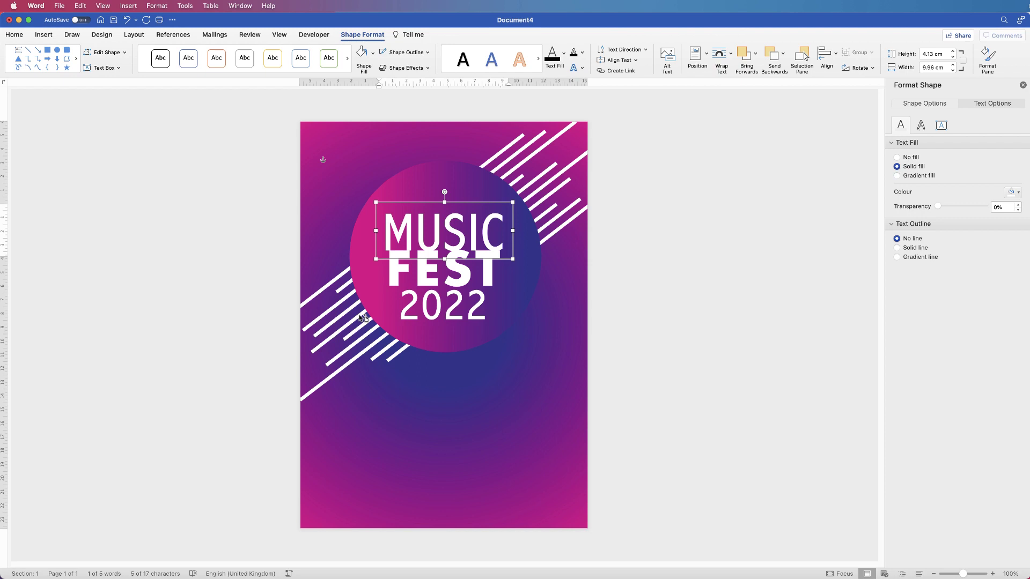
click(435, 312)
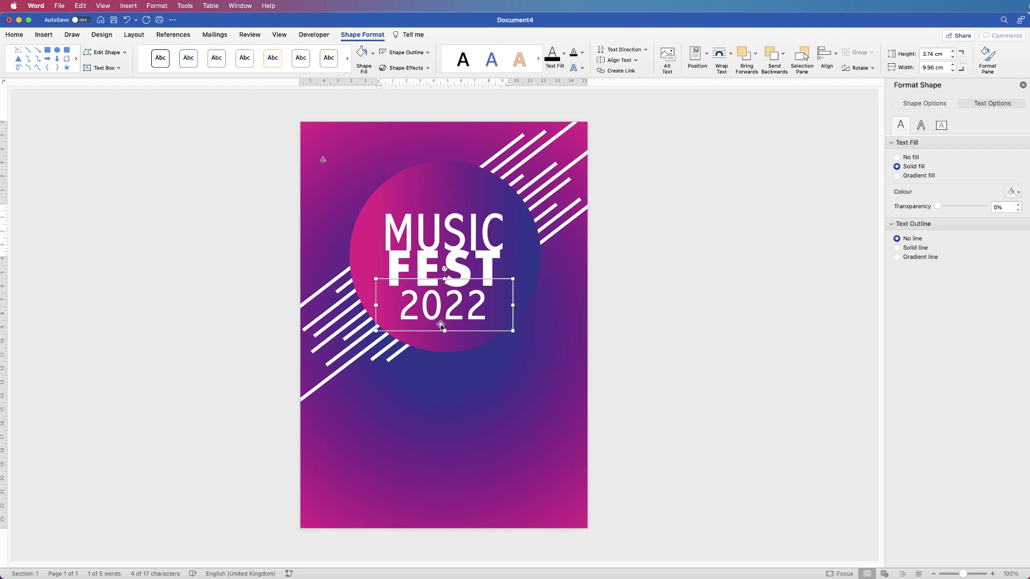
key(Up)
key(Up)
key(Up)
key(Up)
key(Up)
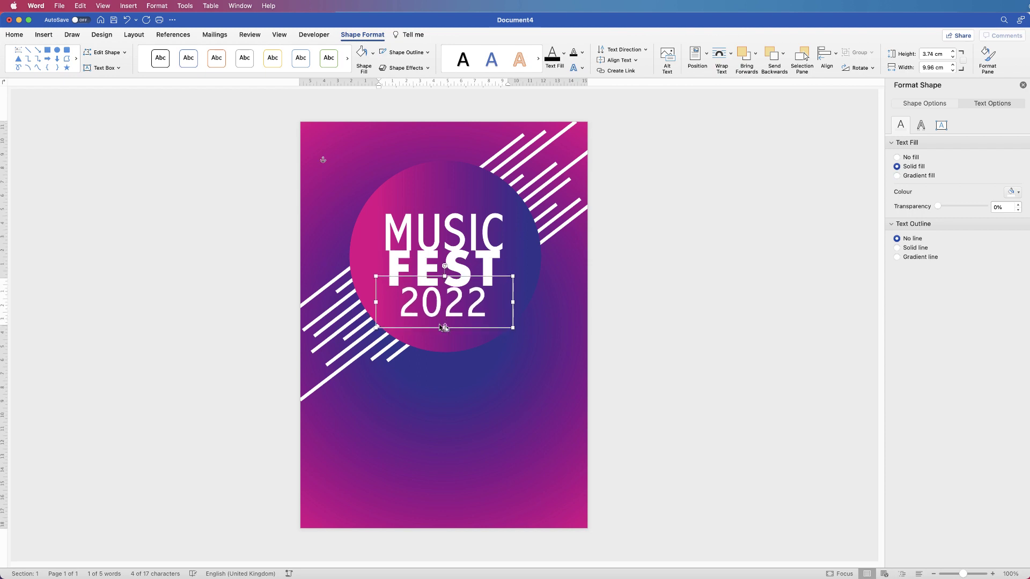
key(Up)
key(Up)
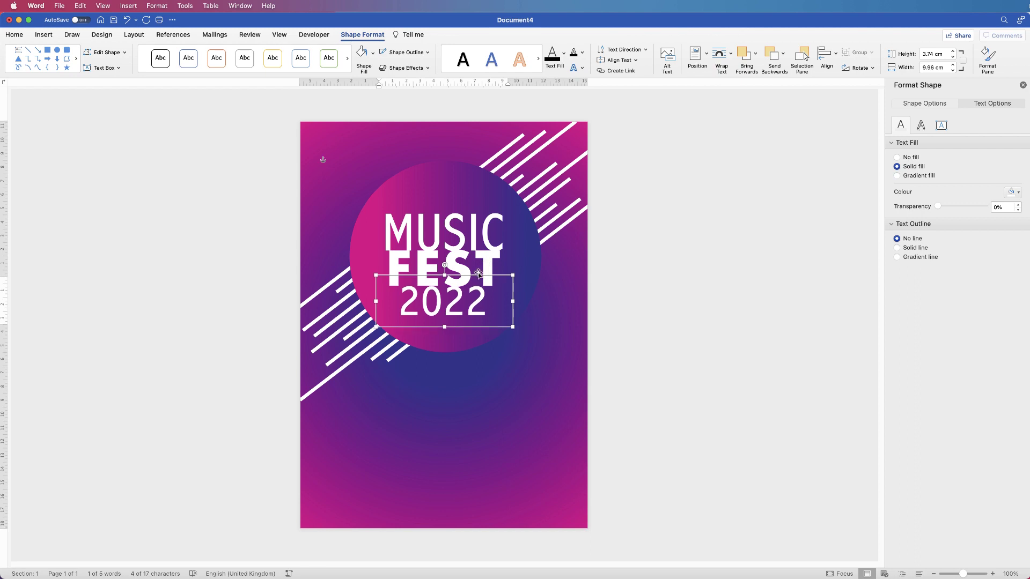
Group the MUSIC, FEST and 2022 text boxes into one object.
shift+click(486, 265)
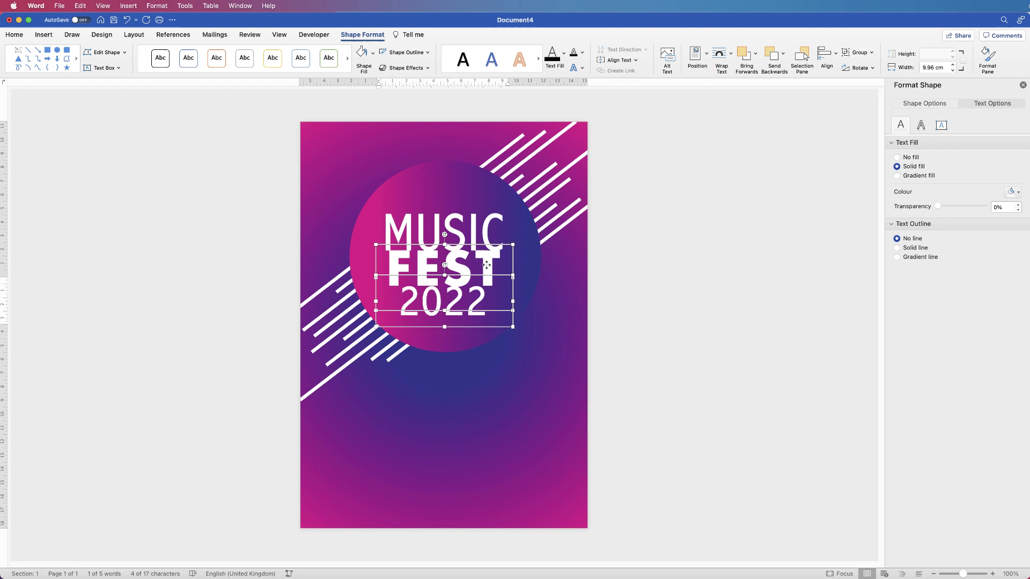
shift+click(484, 232)
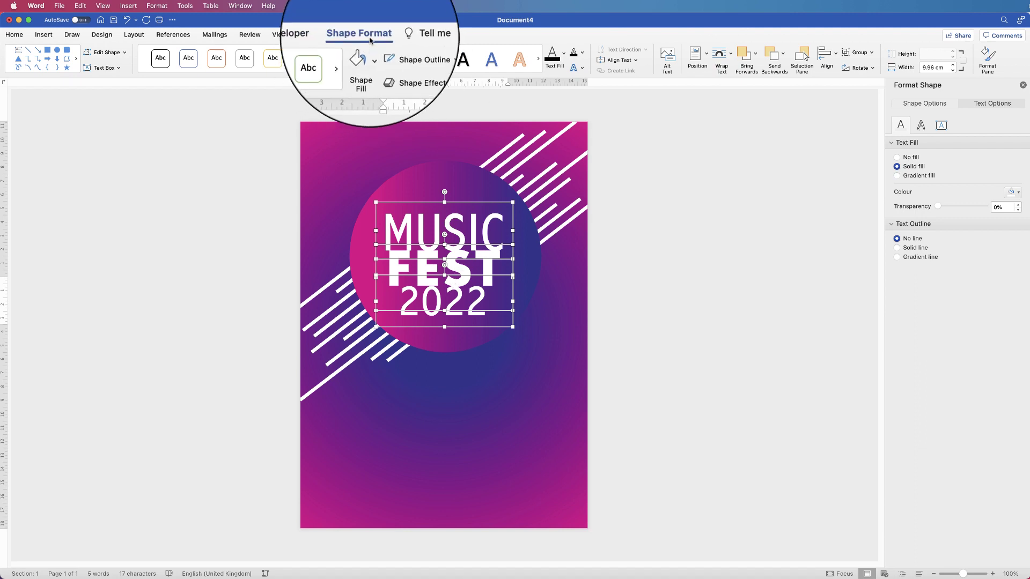
click(859, 53)
click(861, 64)
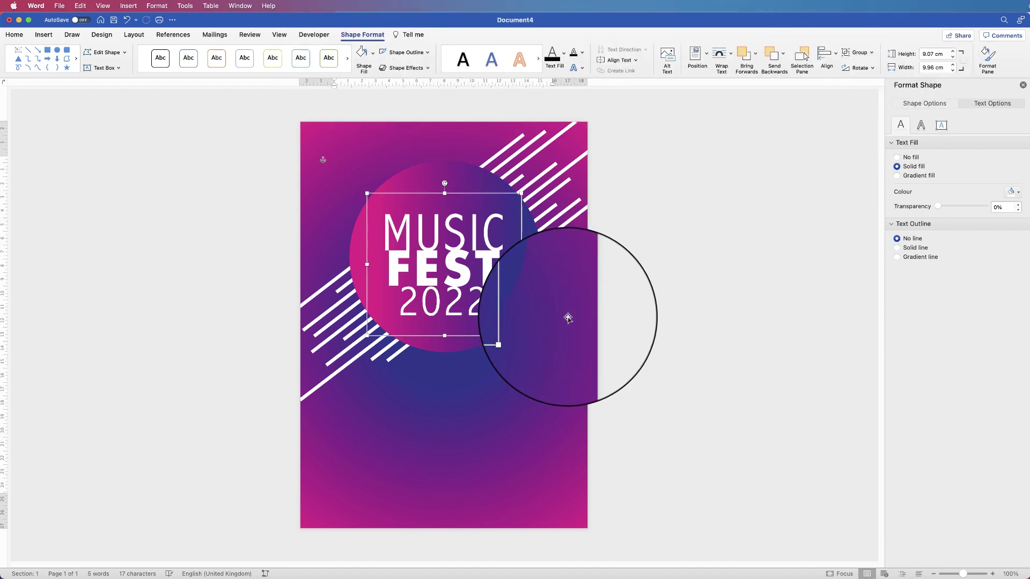
Centre the circle horizontally, then centre the title block horizontally and vertically.
click(439, 169)
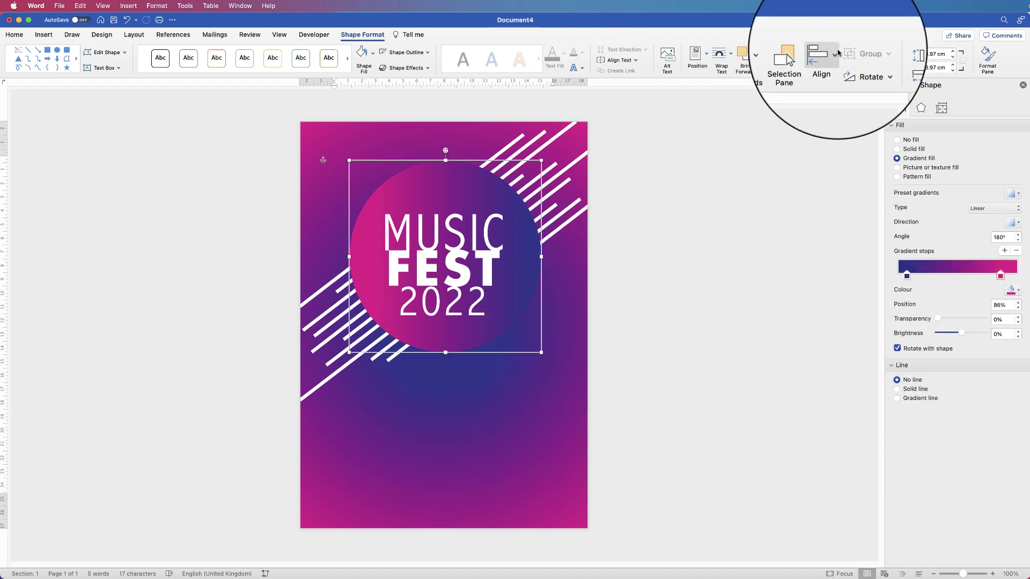
click(828, 56)
click(845, 94)
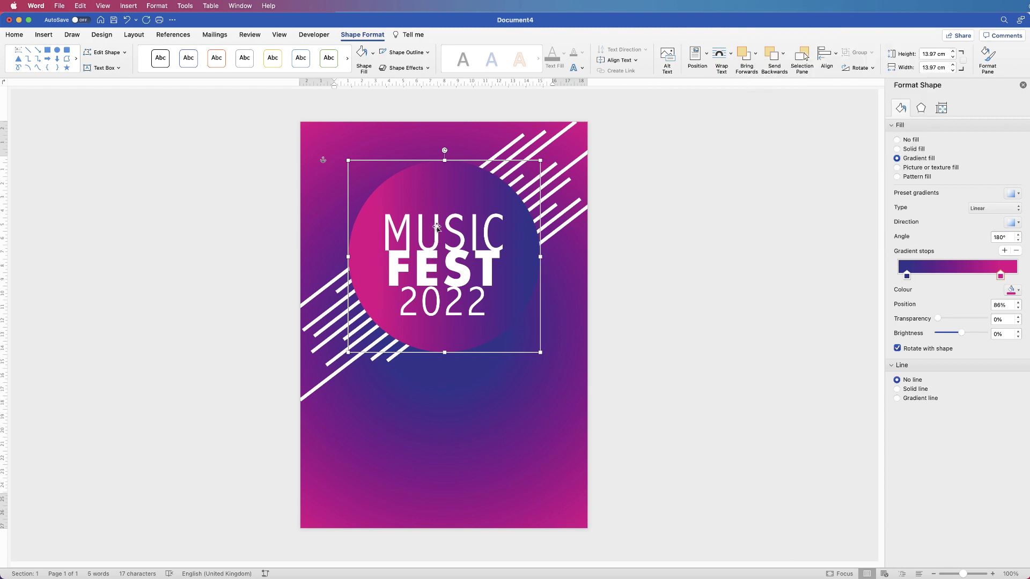
click(438, 263)
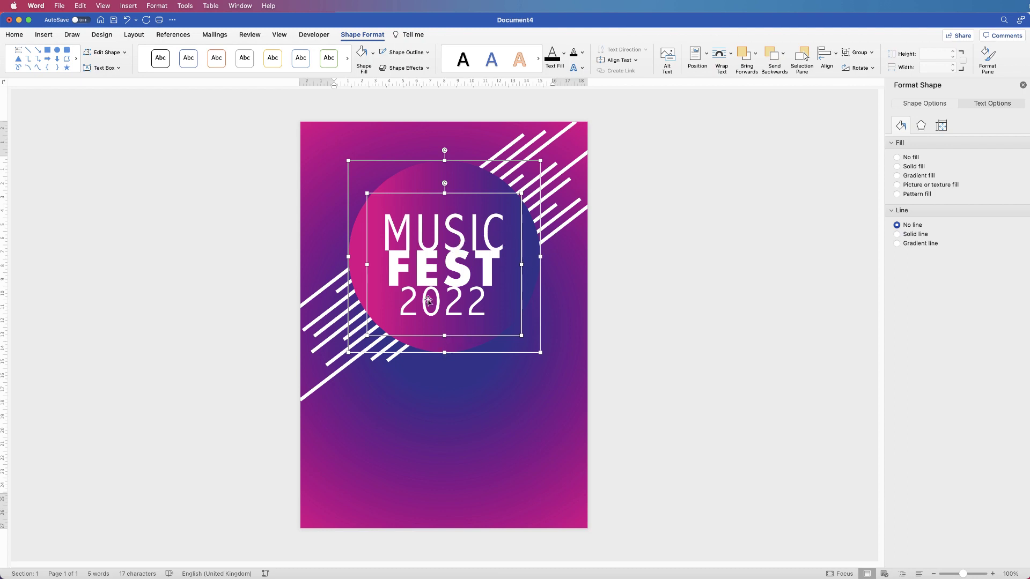
click(835, 53)
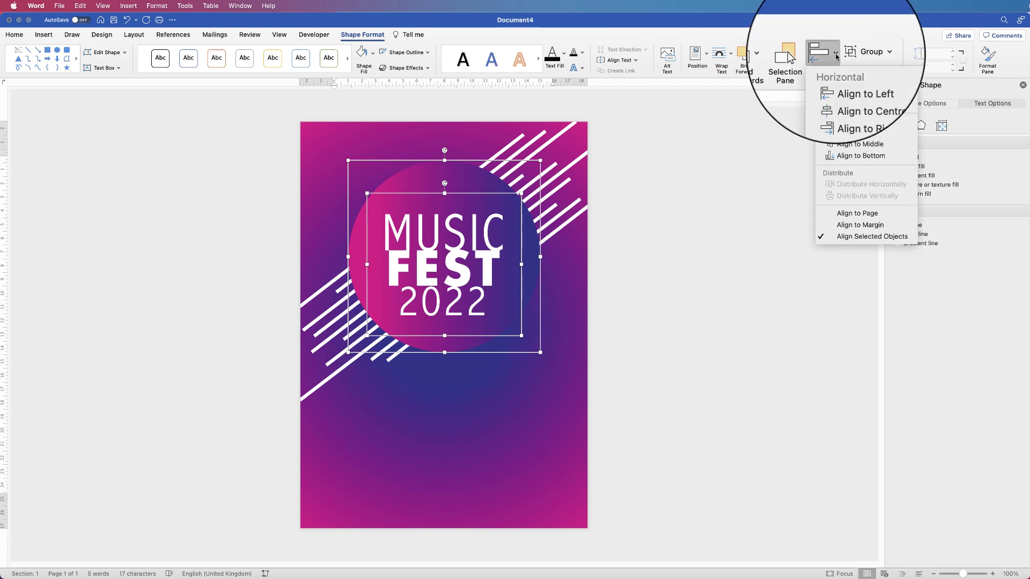
click(845, 95)
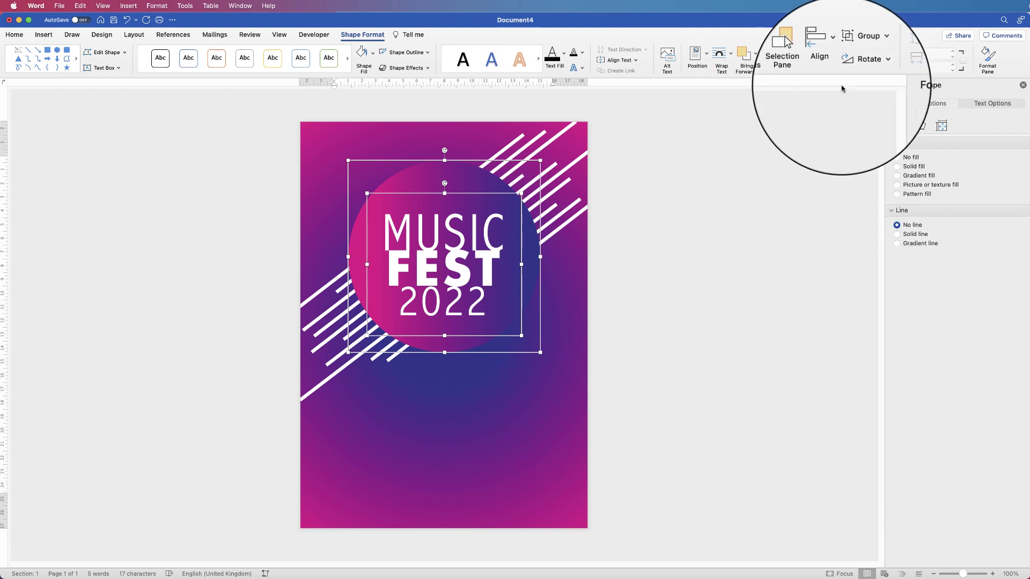
click(828, 53)
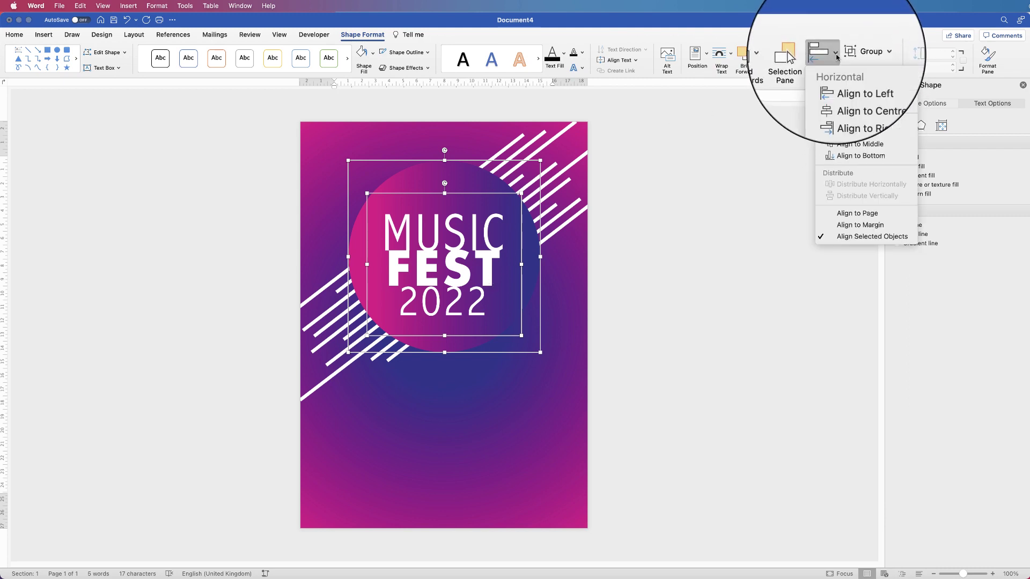
click(844, 144)
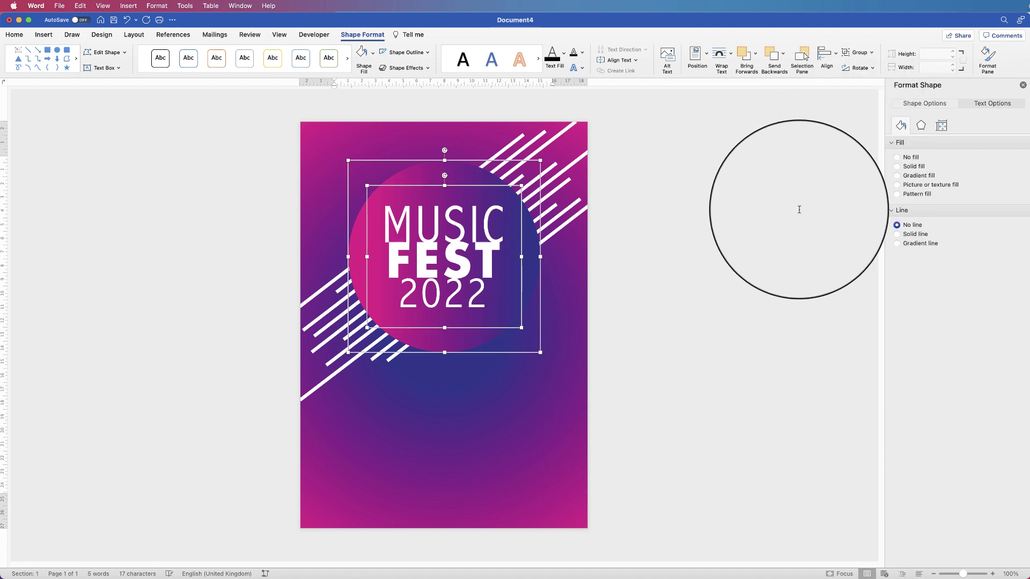
click(631, 289)
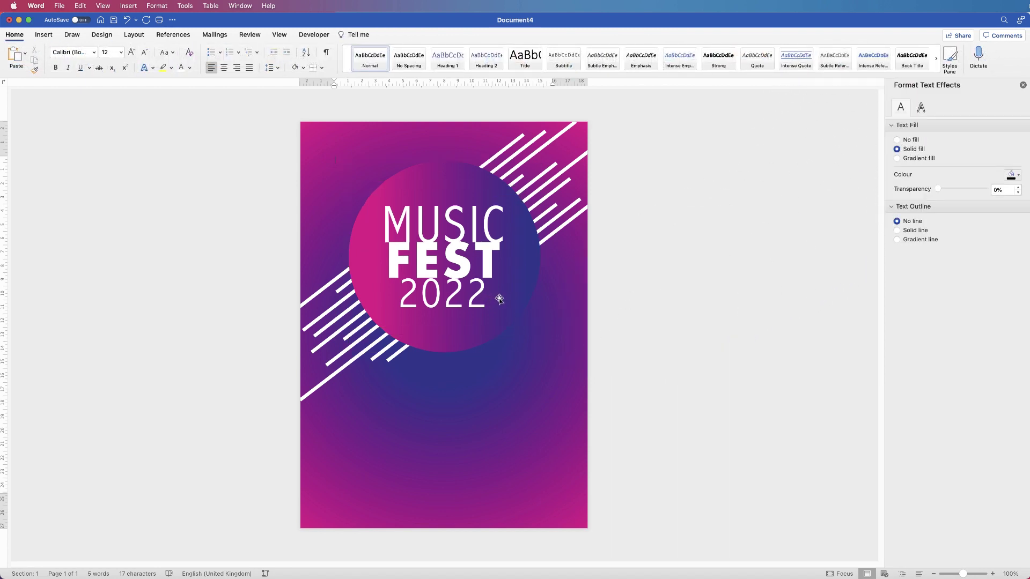
Ungroup the title back into separate MUSIC, FEST and 2022 text boxes.
click(457, 261)
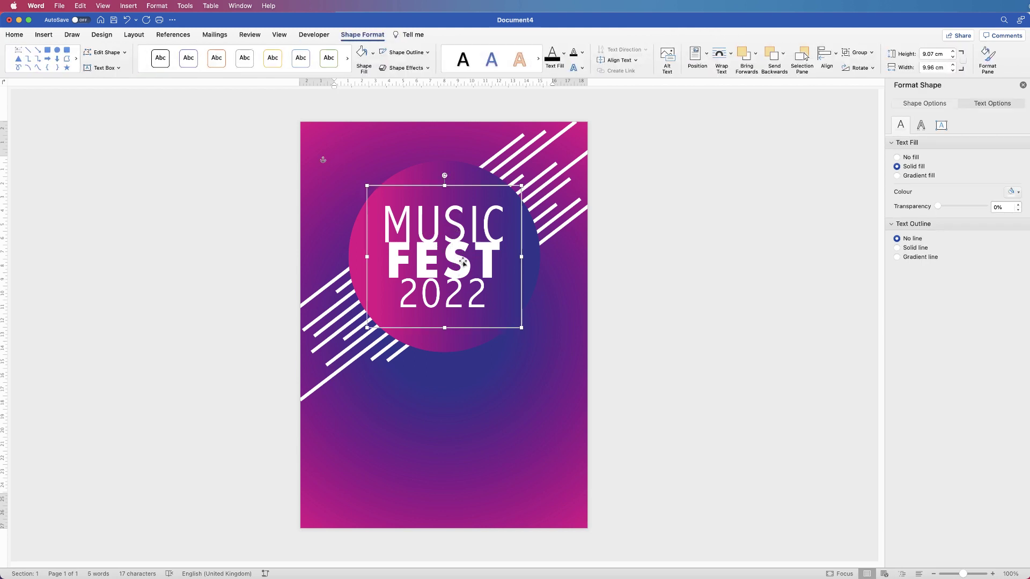
drag(463, 263, 464, 266)
click(458, 258)
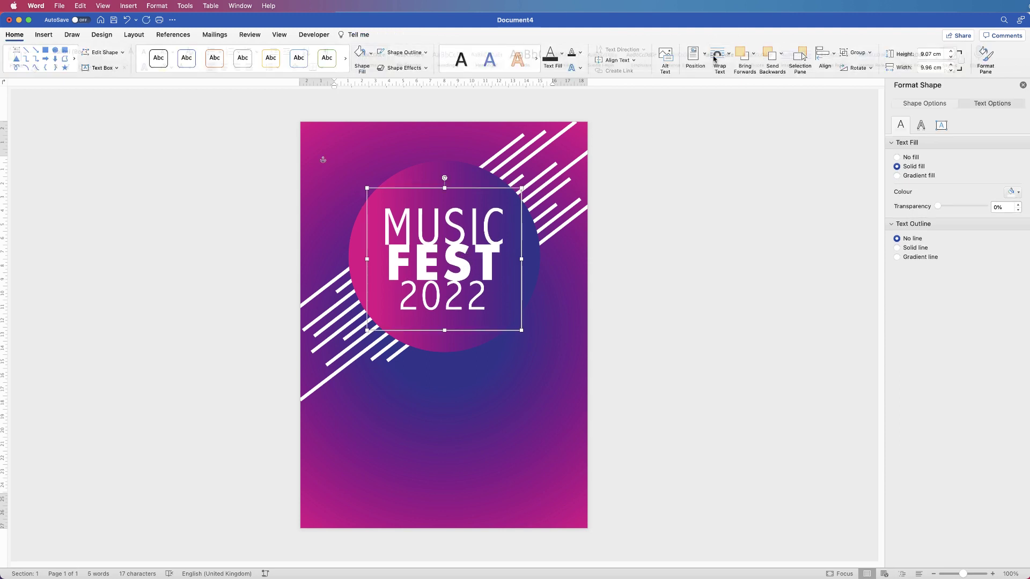
click(871, 53)
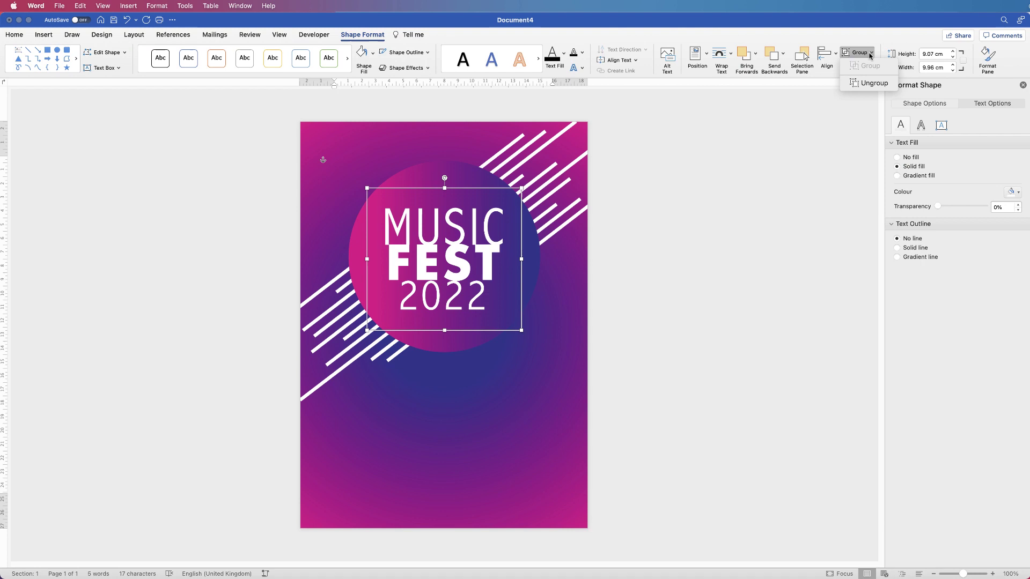
click(867, 83)
click(605, 269)
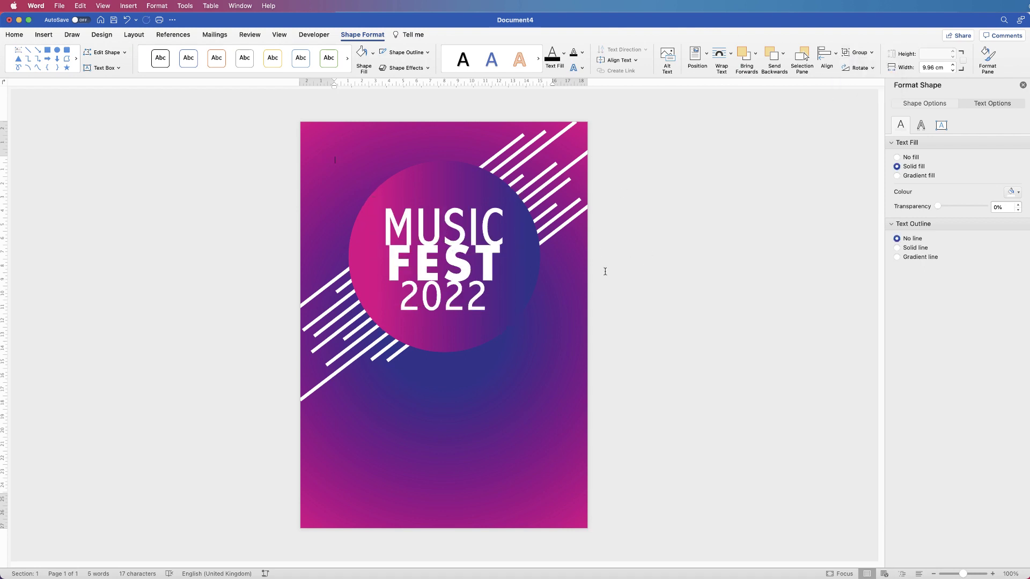
Duplicate the 2022 text box and place the copy below the circle.
click(451, 303)
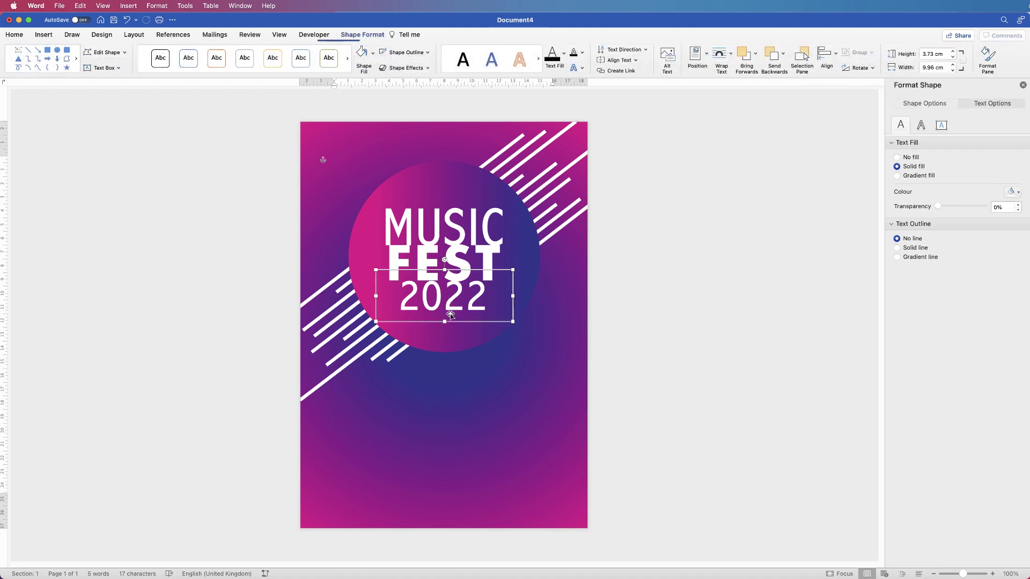
drag(451, 303, 450, 304)
drag(448, 444, 449, 411)
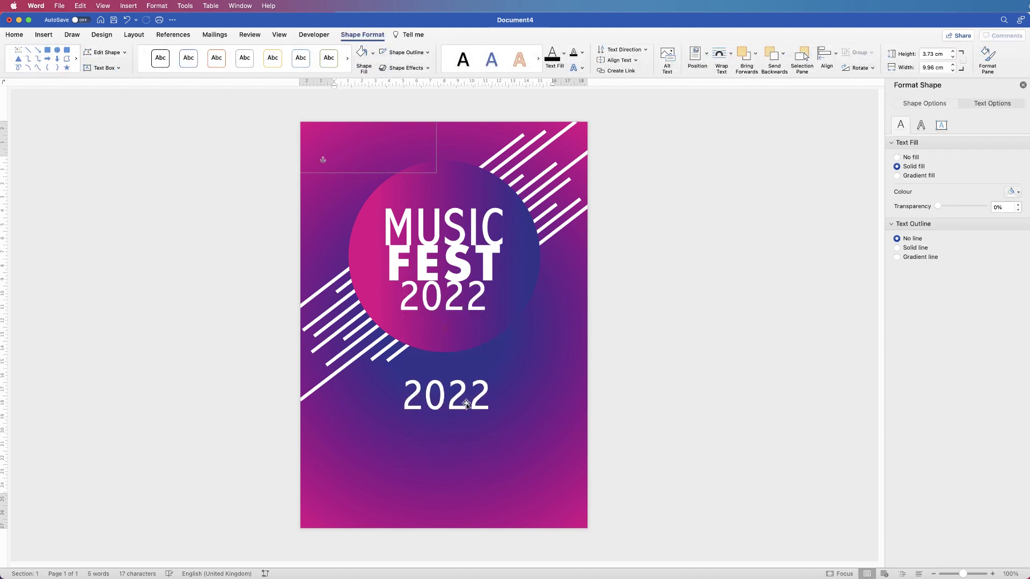
Regroup the MUSIC, FEST and upper 2022 text boxes into one object.
click(477, 300)
shift+click(491, 242)
shift+click(492, 235)
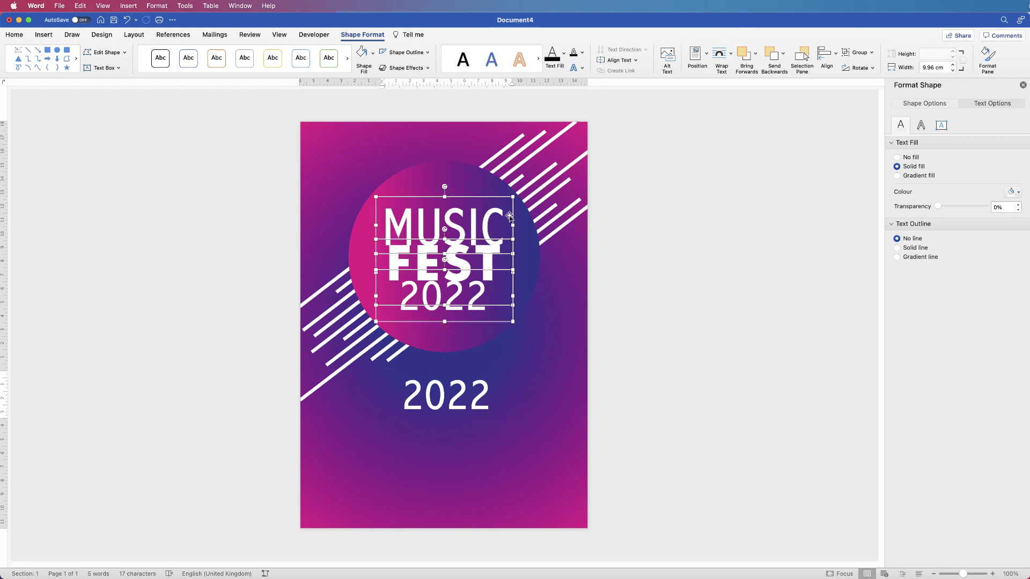
click(859, 52)
click(866, 66)
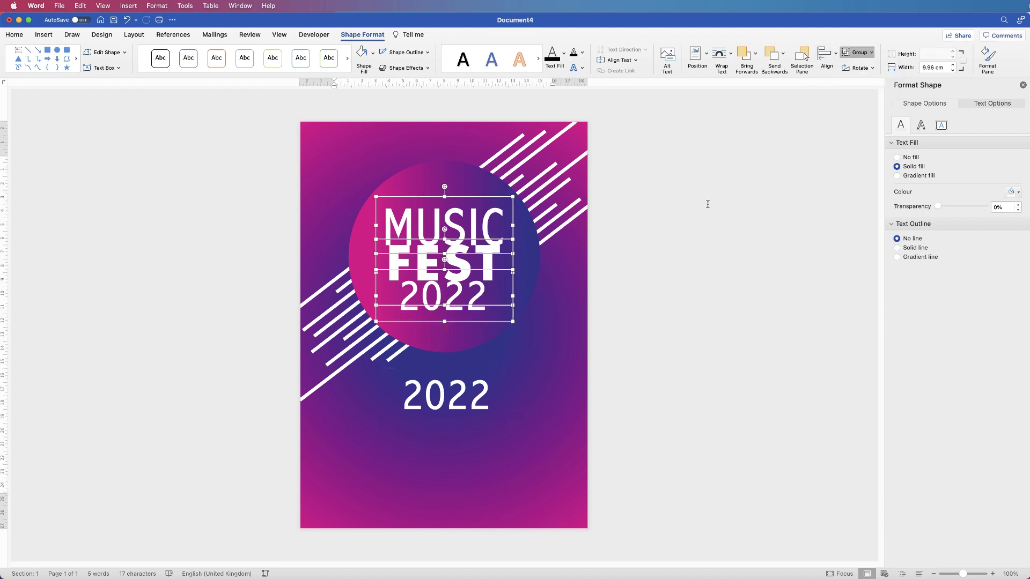
click(644, 278)
click(460, 406)
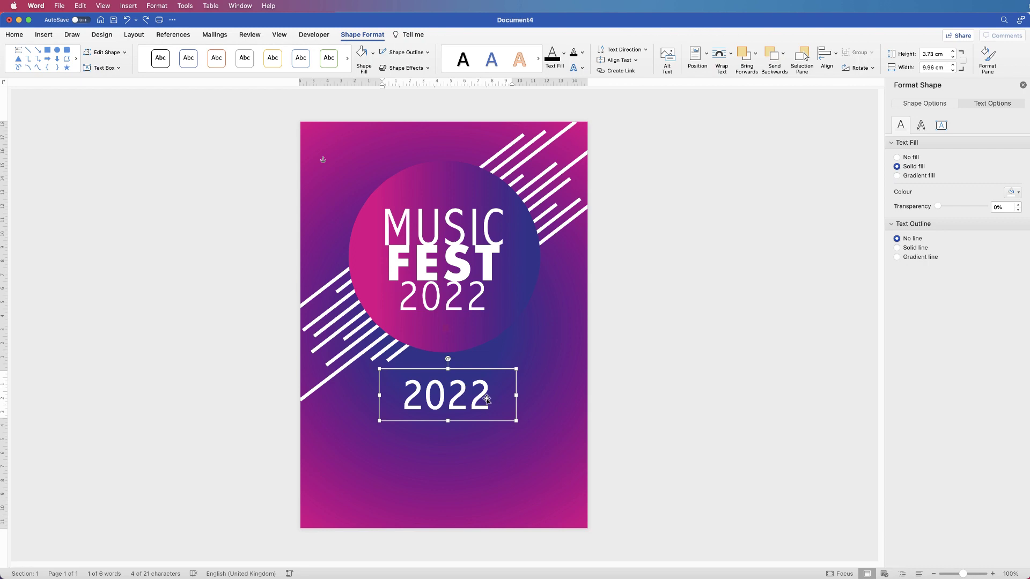
Replace the lower 2022 with the pasted band lineup text 1.SONIC BOND.
double_click(438, 395)
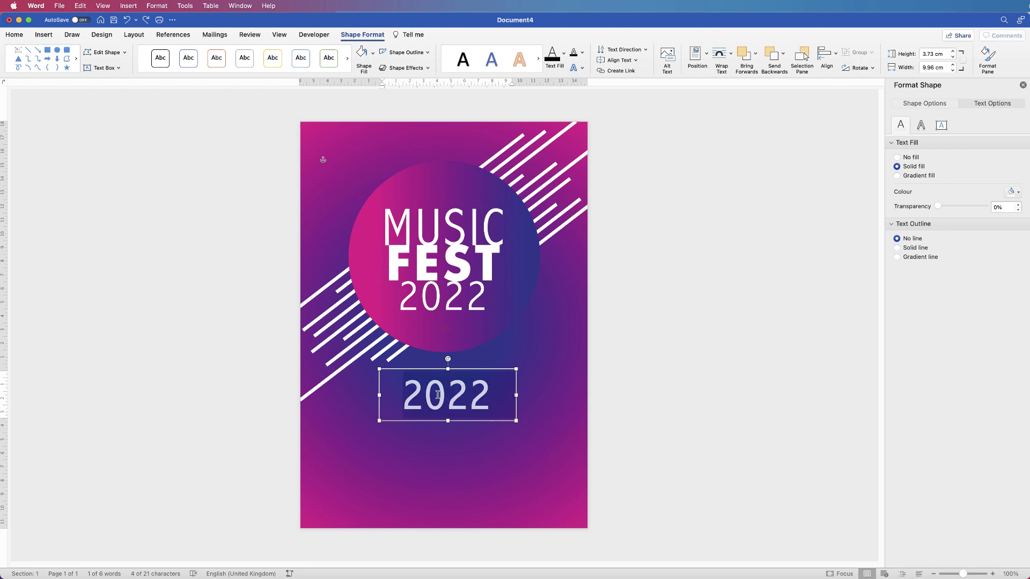
key(super+v)
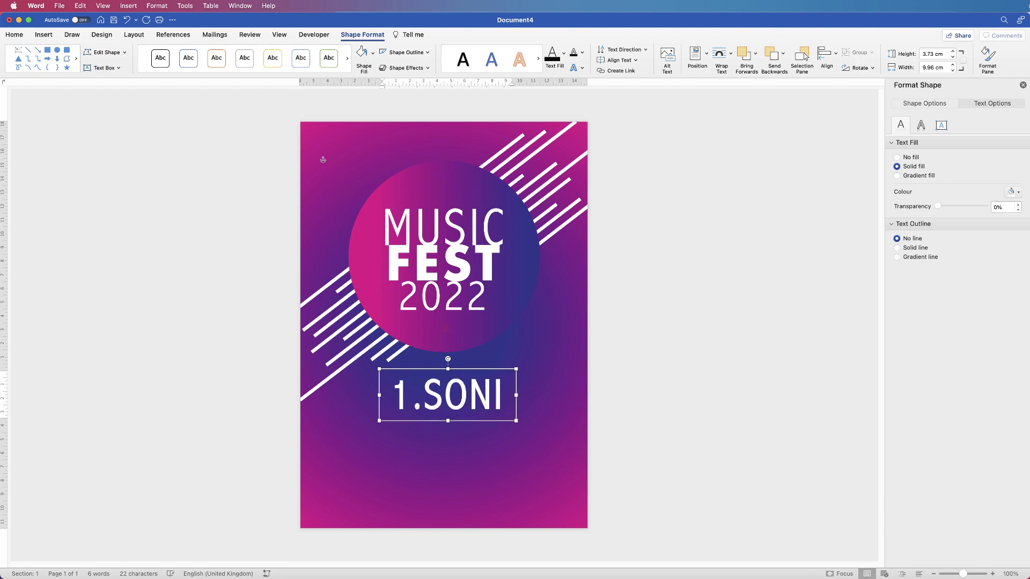
click(358, 410)
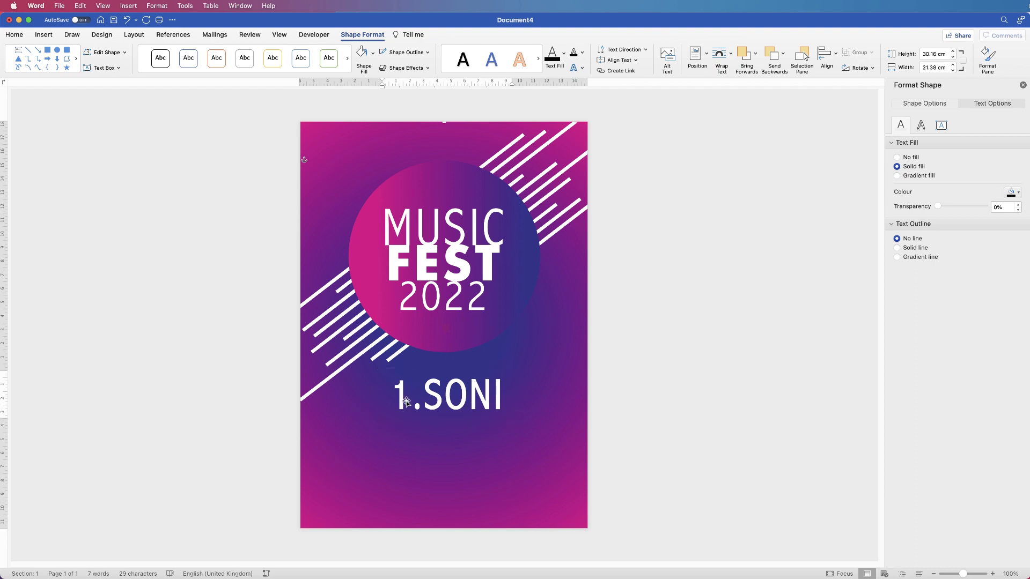
click(437, 400)
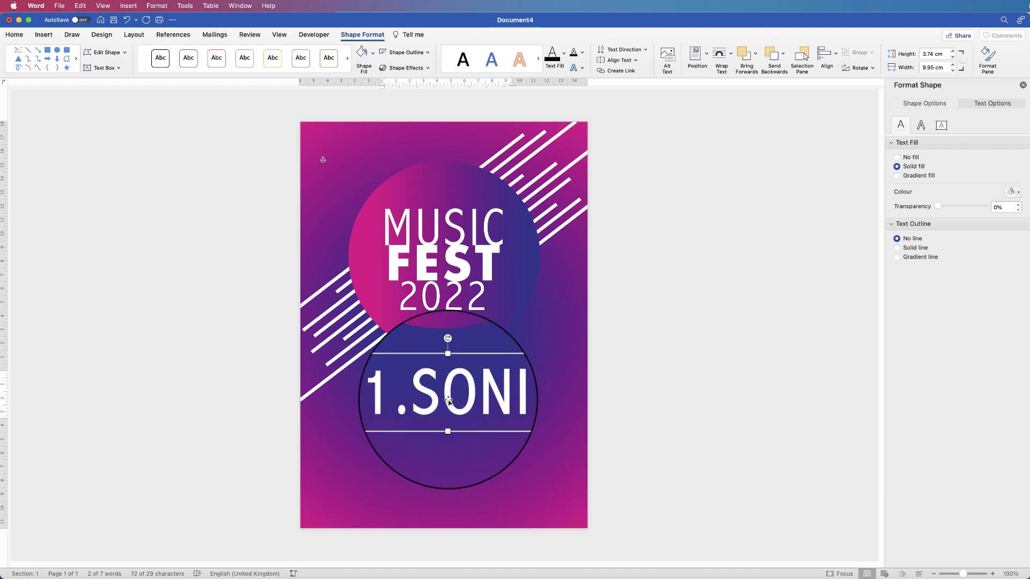
Shrink the lineup text to 36 pt and shorten its box to fit one line.
click(15, 34)
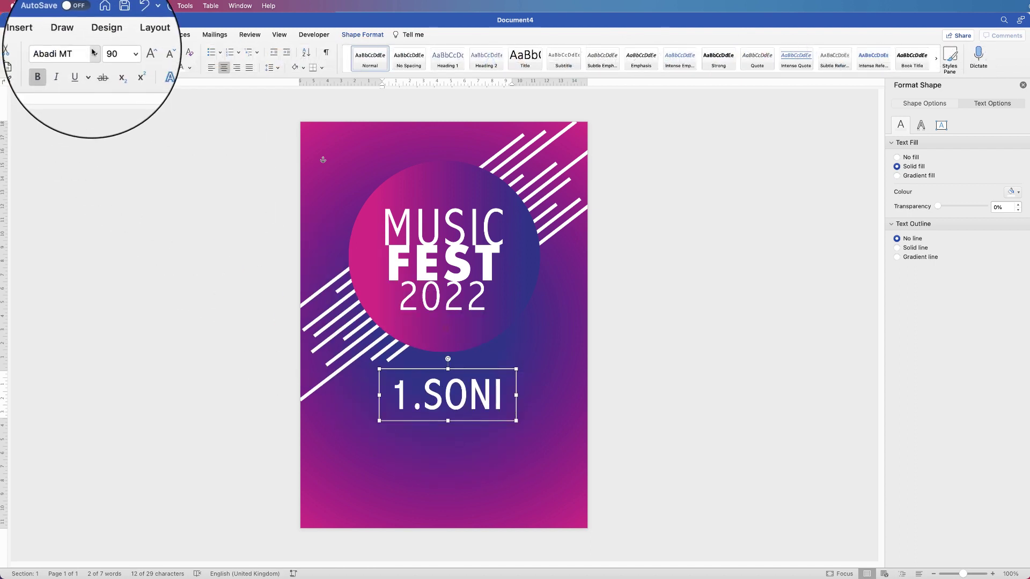
click(144, 53)
click(143, 52)
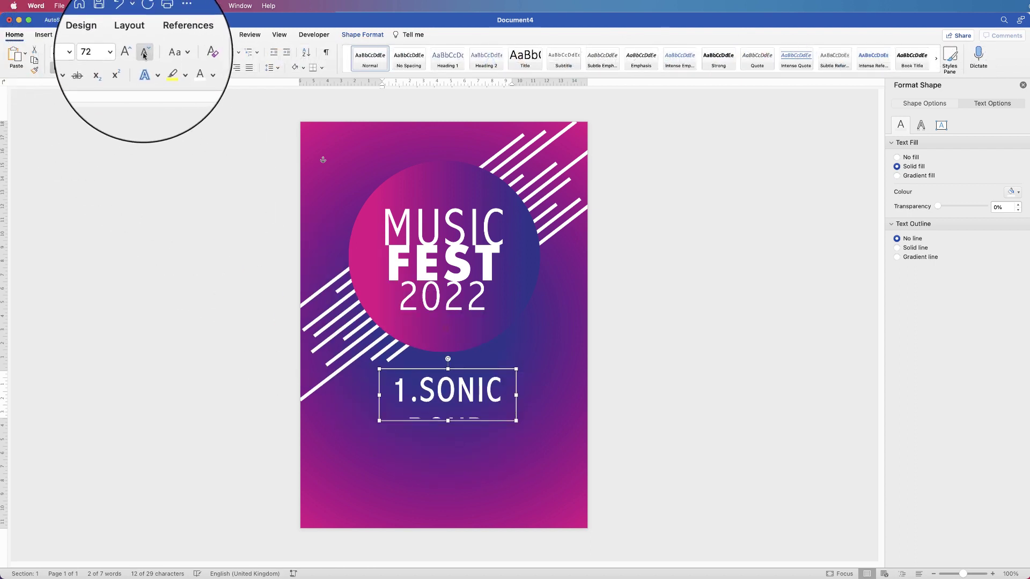
click(144, 53)
click(144, 52)
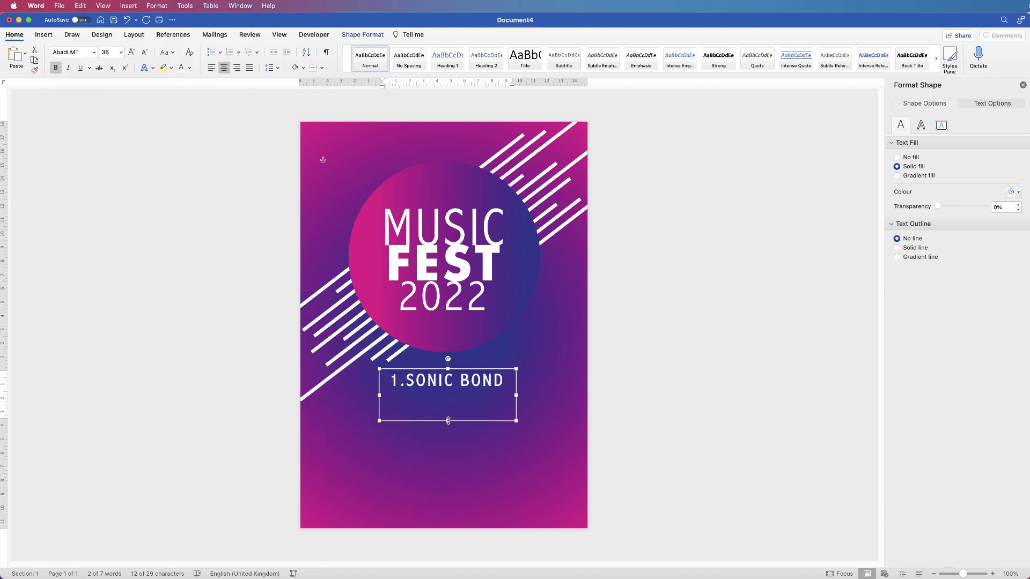
drag(448, 421, 450, 397)
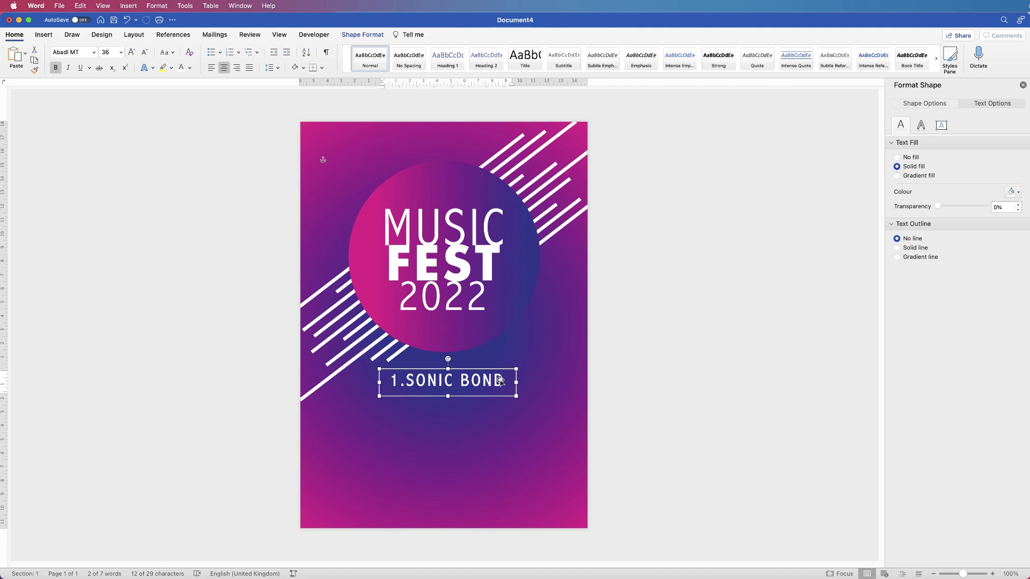
drag(504, 382, 389, 382)
key(super+c)
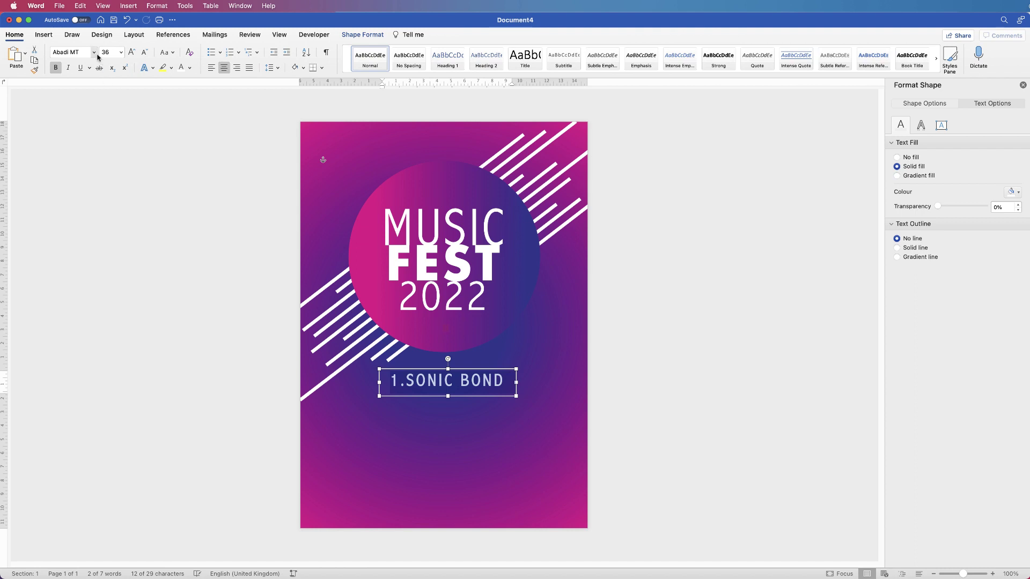
click(95, 56)
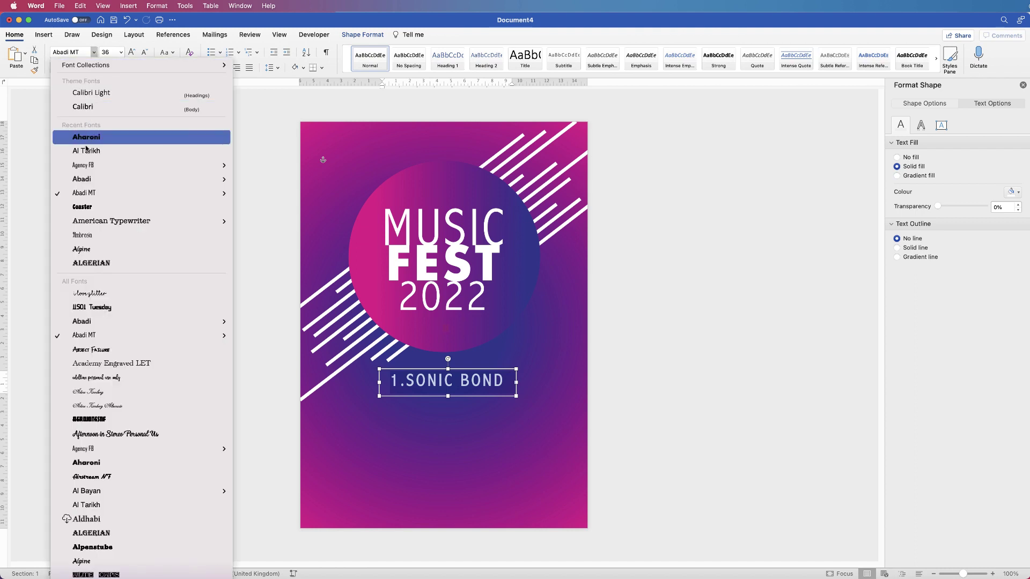
Set the lineup text in Agency FB and paste a second copy of 1.SONIC BOND lower down.
click(85, 166)
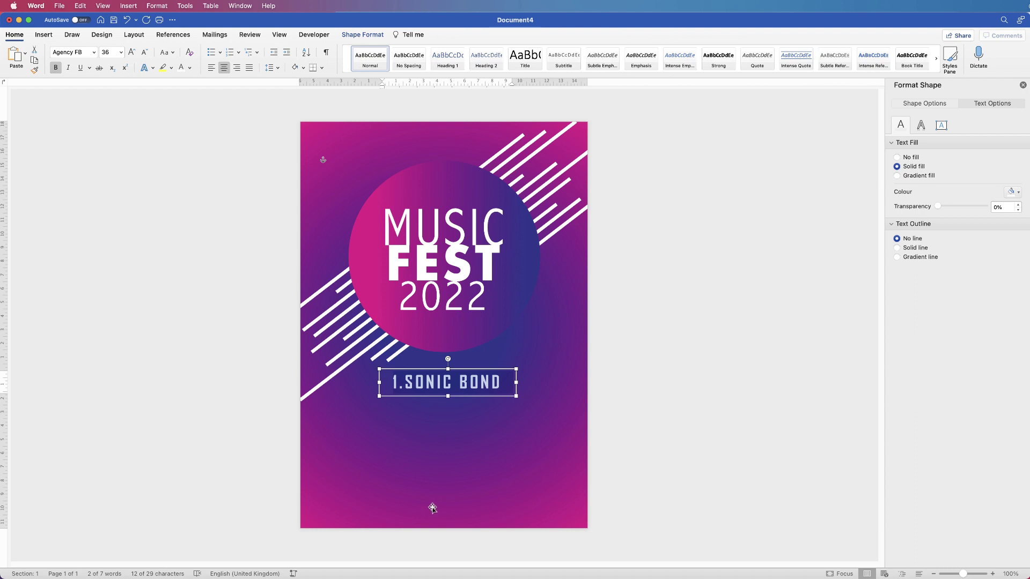
mouse_move(462, 385)
mouse_down()
mouse_move(460, 476)
mouse_move(464, 394)
mouse_up()
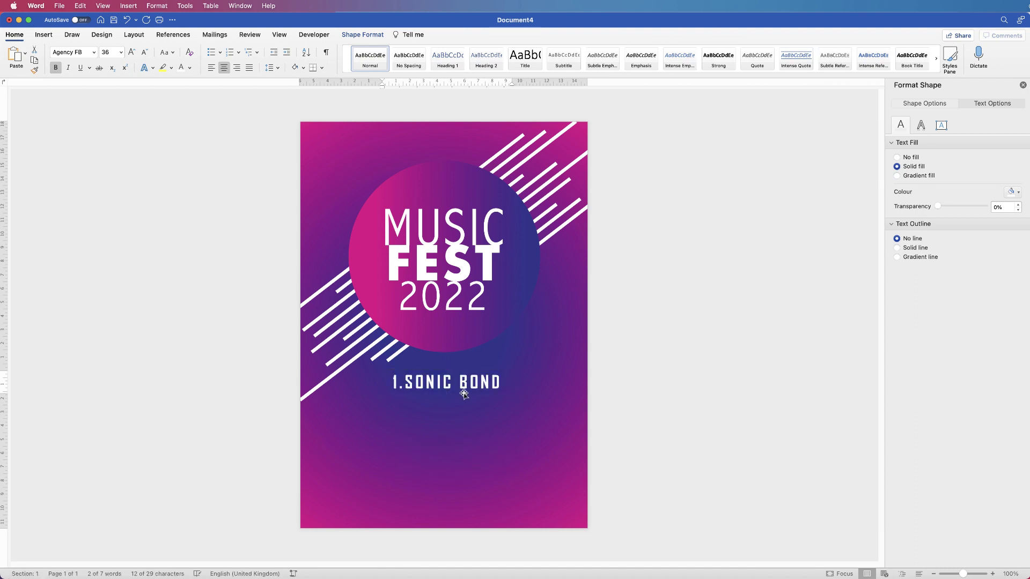
key(super+v)
Reset the upper 1.SONIC BOND letter spacing to normal and stretch its box to about 7.09 cm.
click(503, 391)
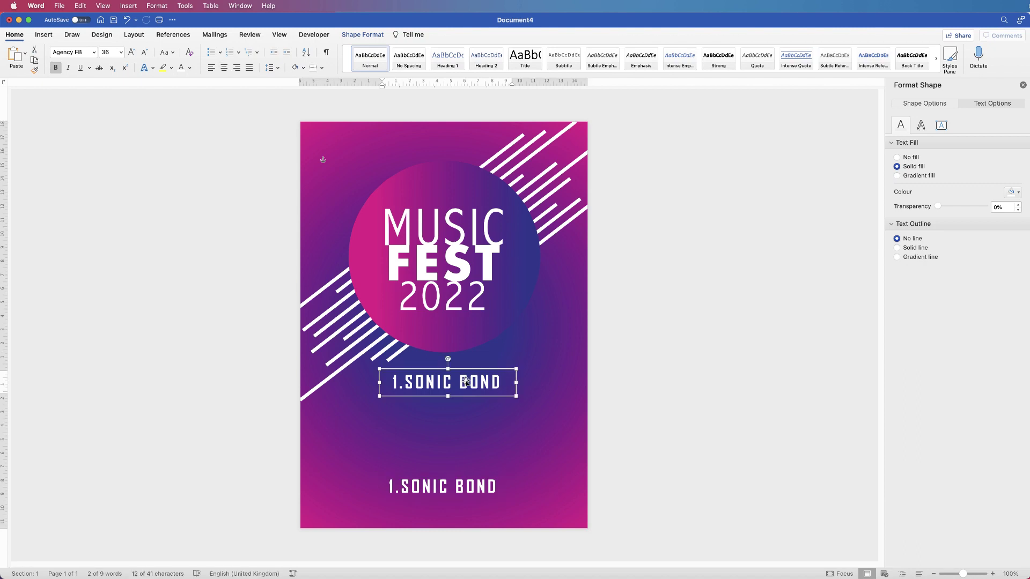
click(498, 383)
triple_click(497, 386)
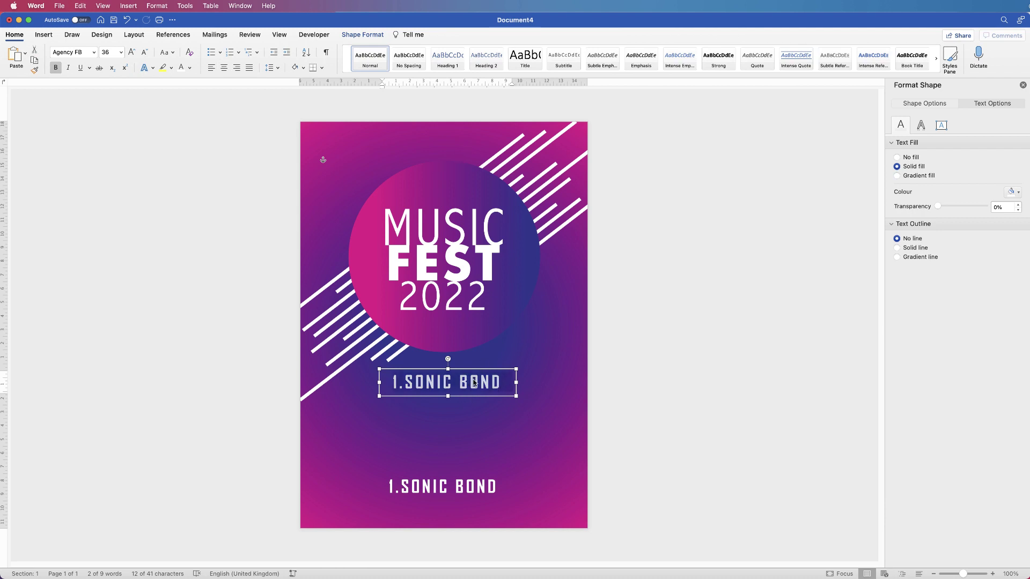
right_click(481, 391)
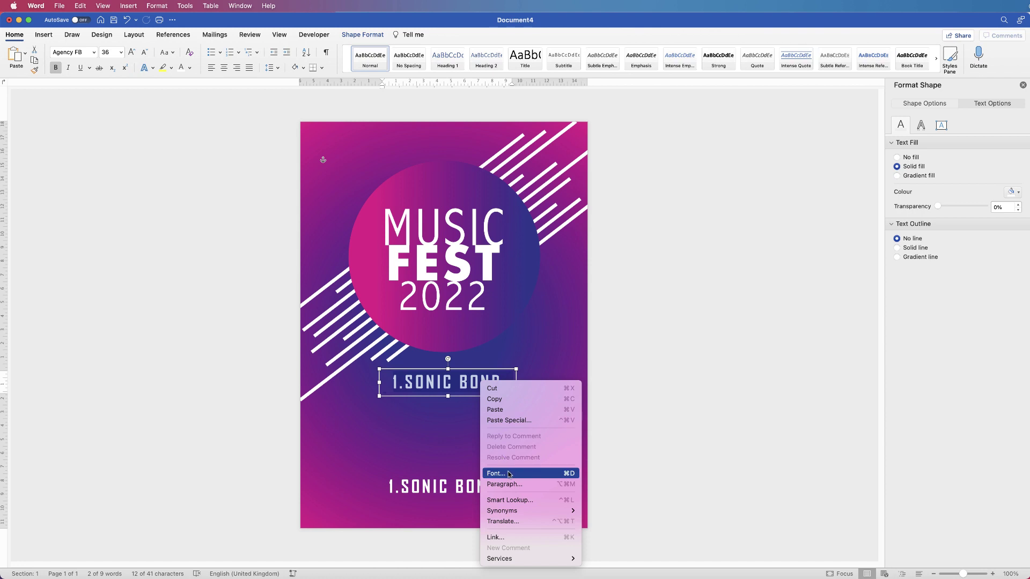
key(Escape)
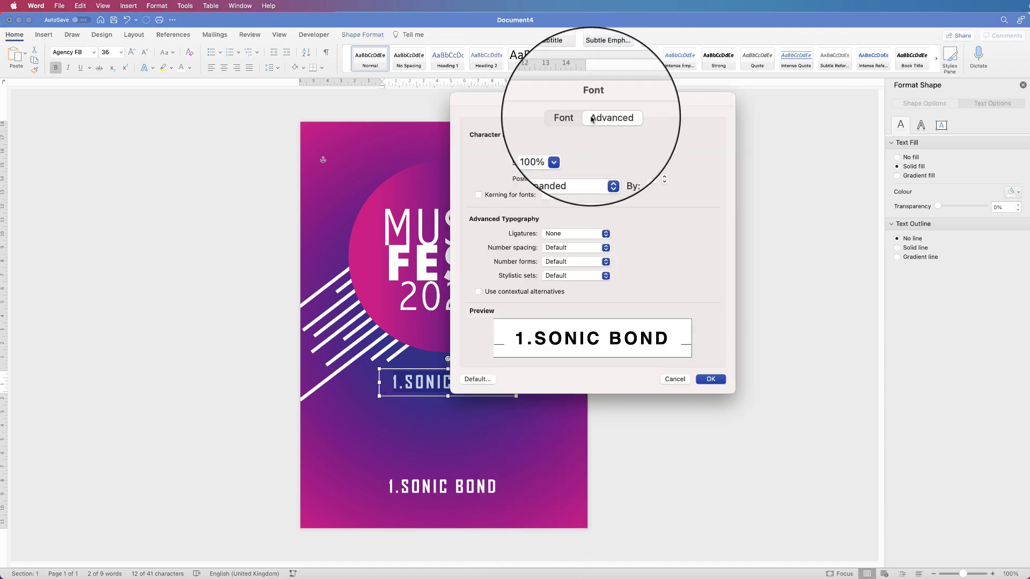
click(622, 164)
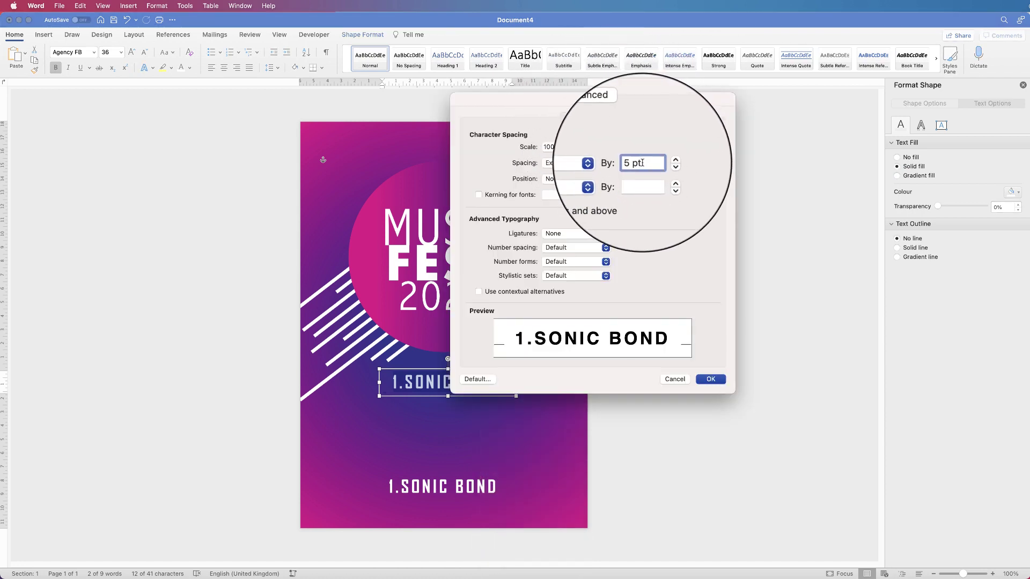
key(BackSpace)
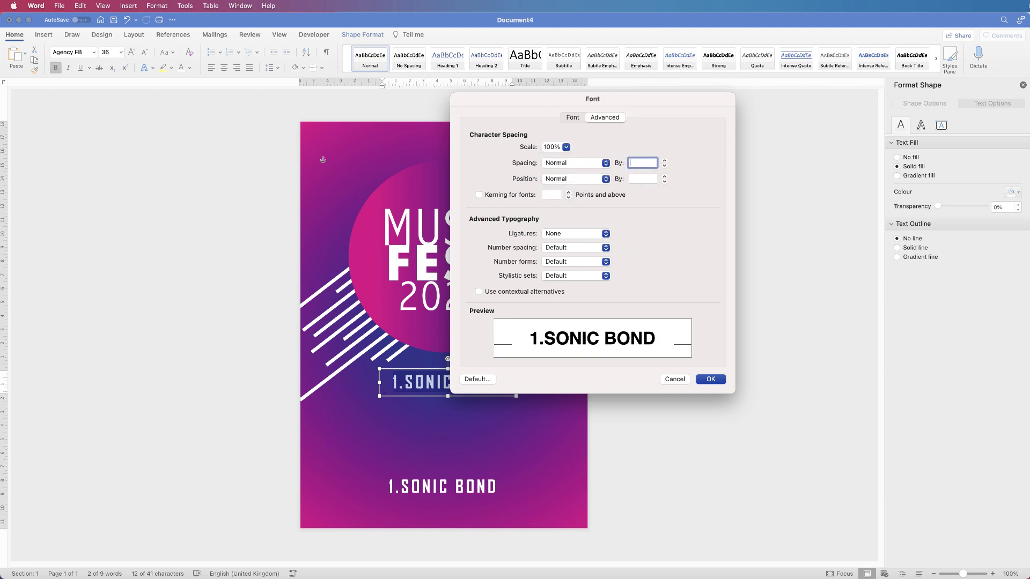
key(Return)
drag(445, 414, 445, 470)
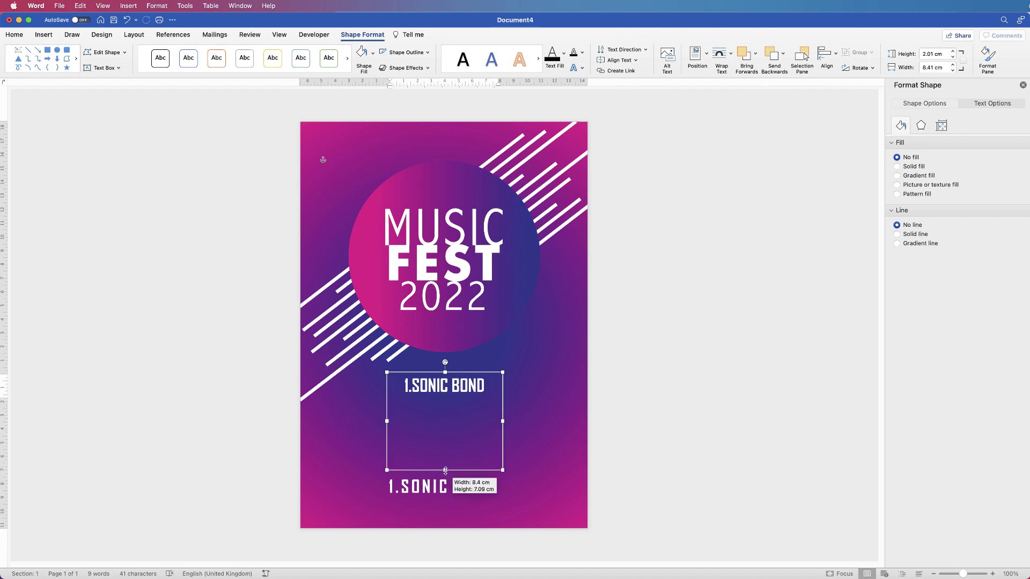
Add lineup lines 2–4: THE BLUE CLOUD, CLINICAL RIBBON and the fourth act.
key(Return)
text(2. thE BLUE CLOUD)
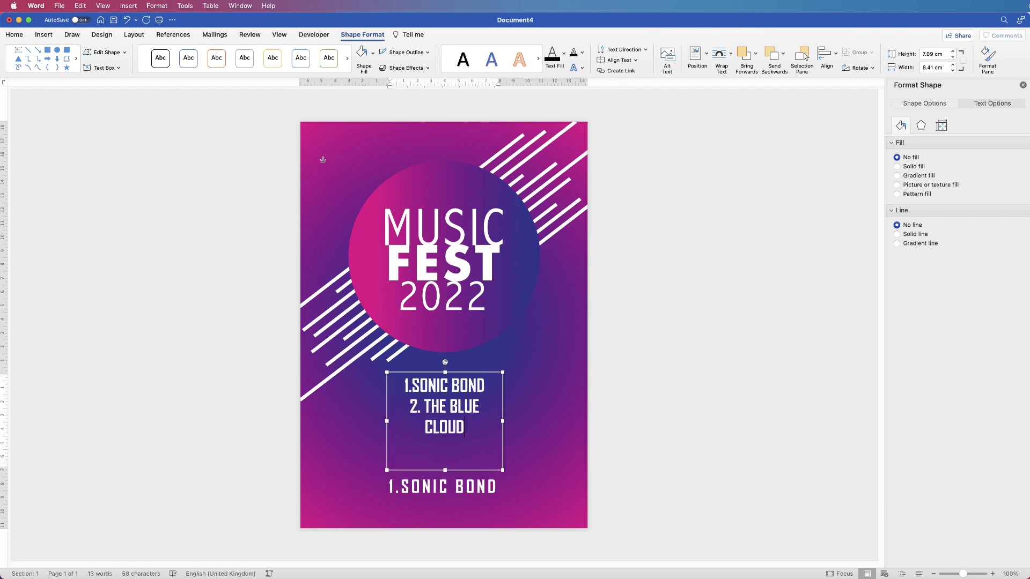
key(Return)
text(3. CLINICAL RIBBON)
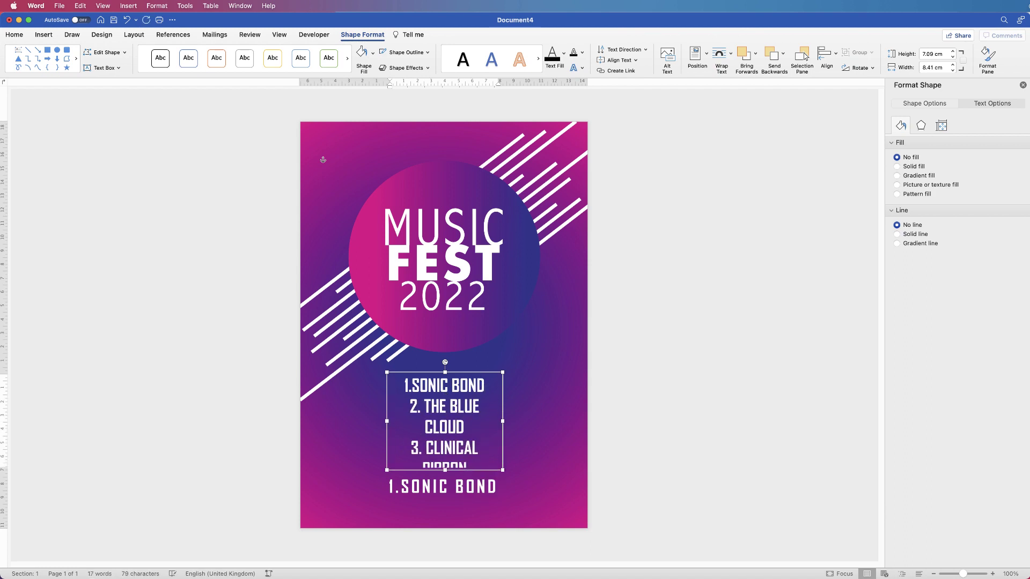
text( 4. PETER MENDES)
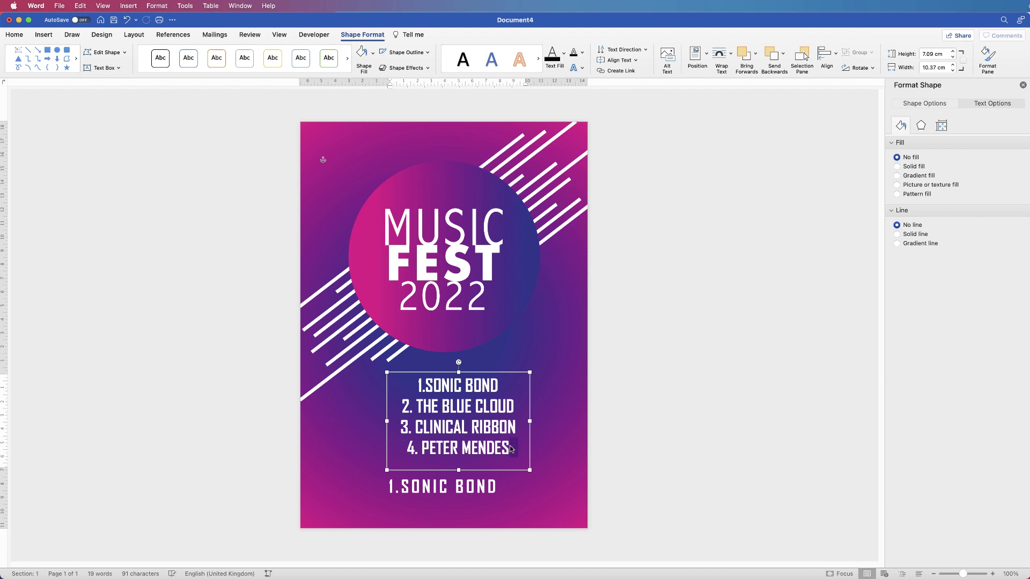
Select all four lineup lines and reduce their font size, entering a size of 30.
key(super+a)
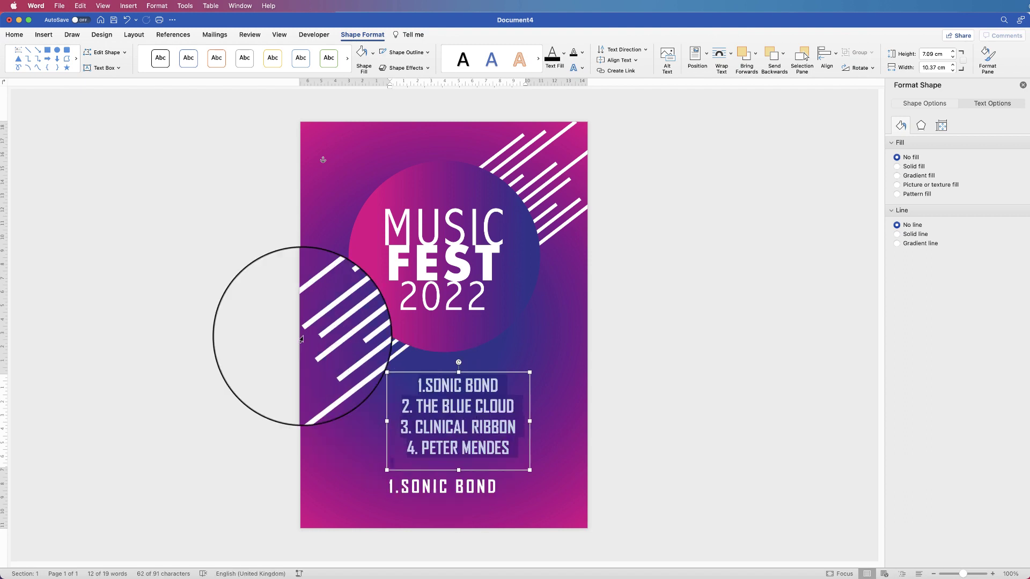
click(22, 35)
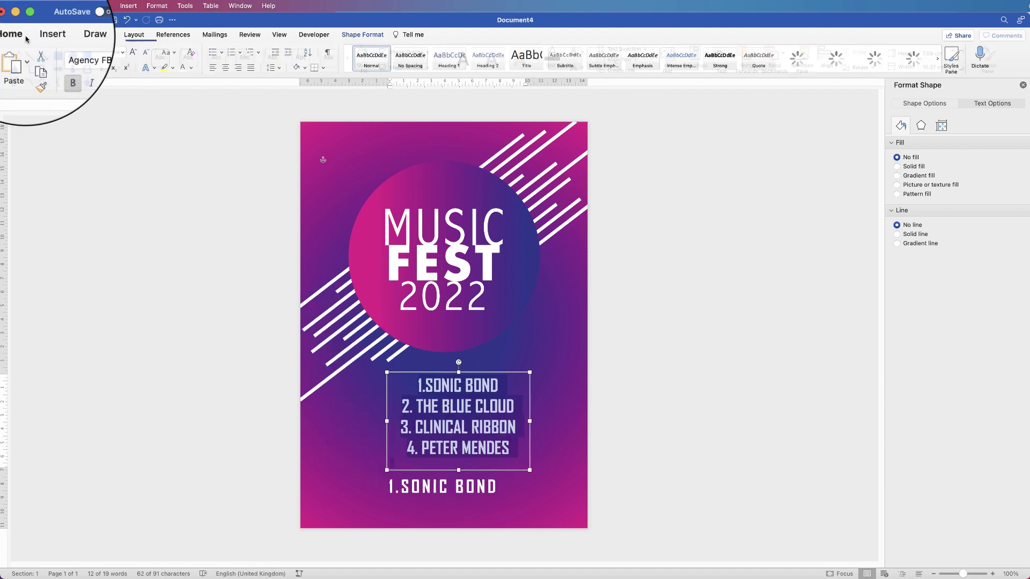
click(145, 52)
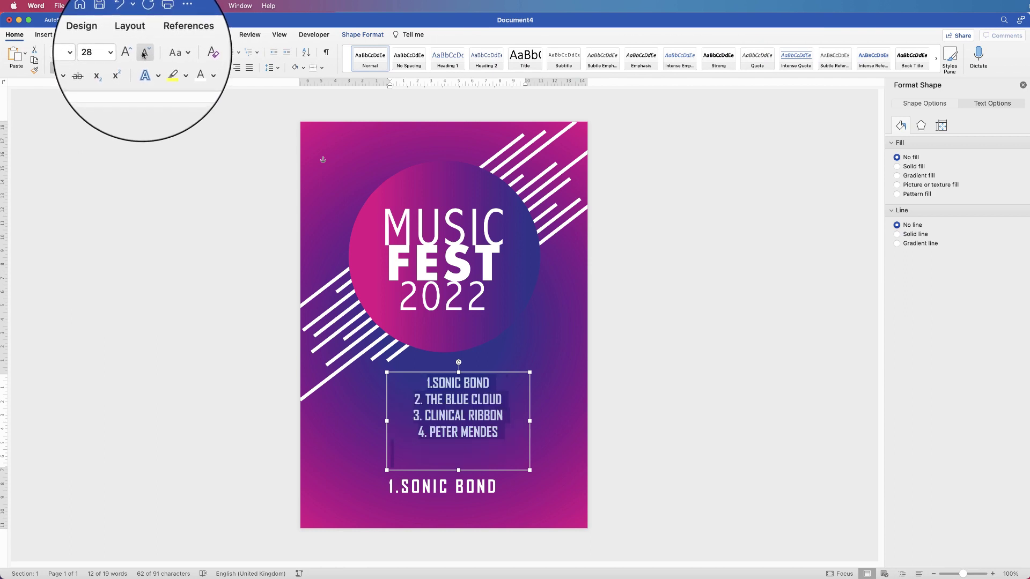
click(104, 52)
text(30)
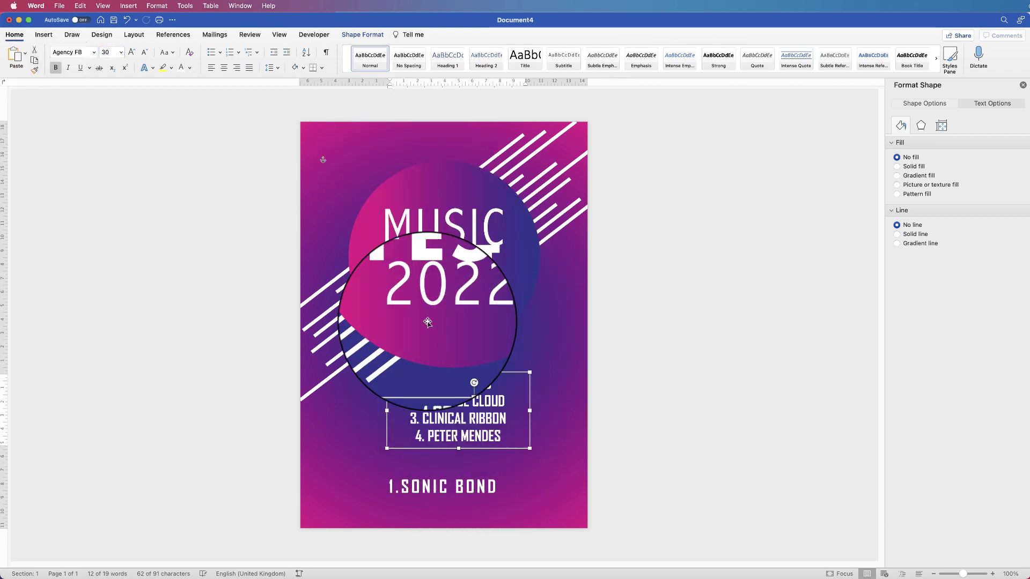
Centre the lineup box horizontally on the page and drag a copy of it lower down.
click(362, 35)
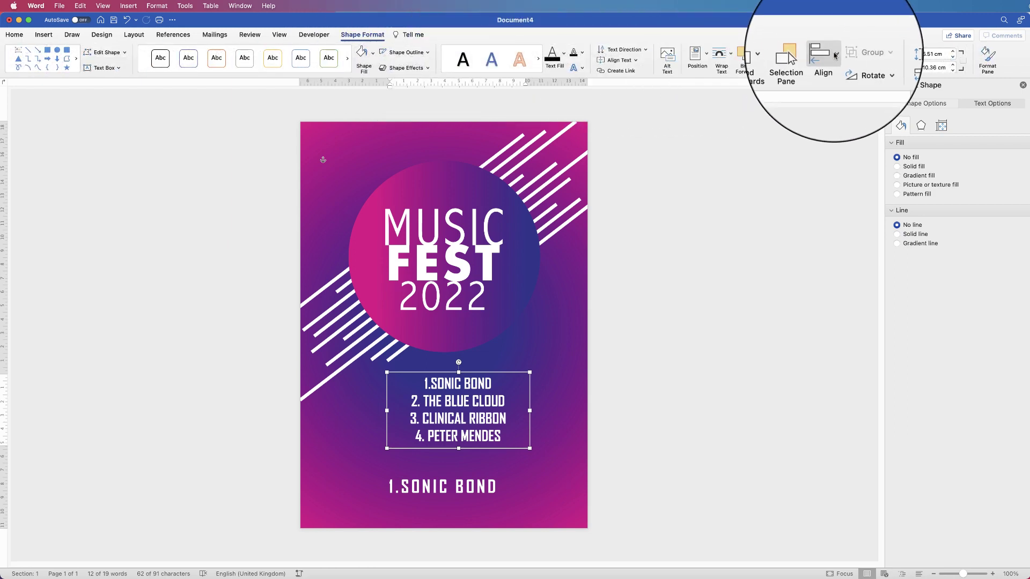
click(819, 54)
click(845, 93)
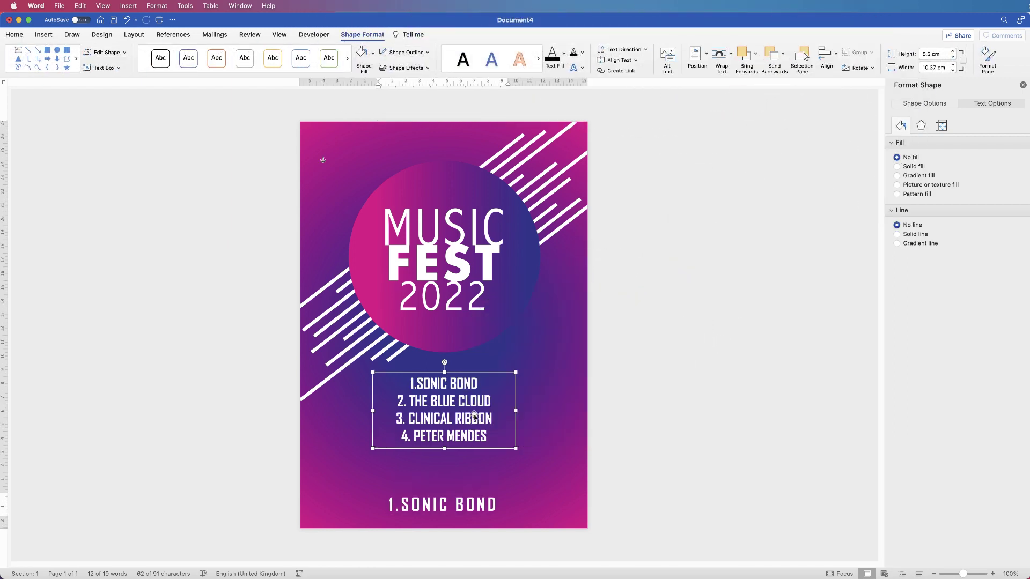
drag(471, 421, 486, 483)
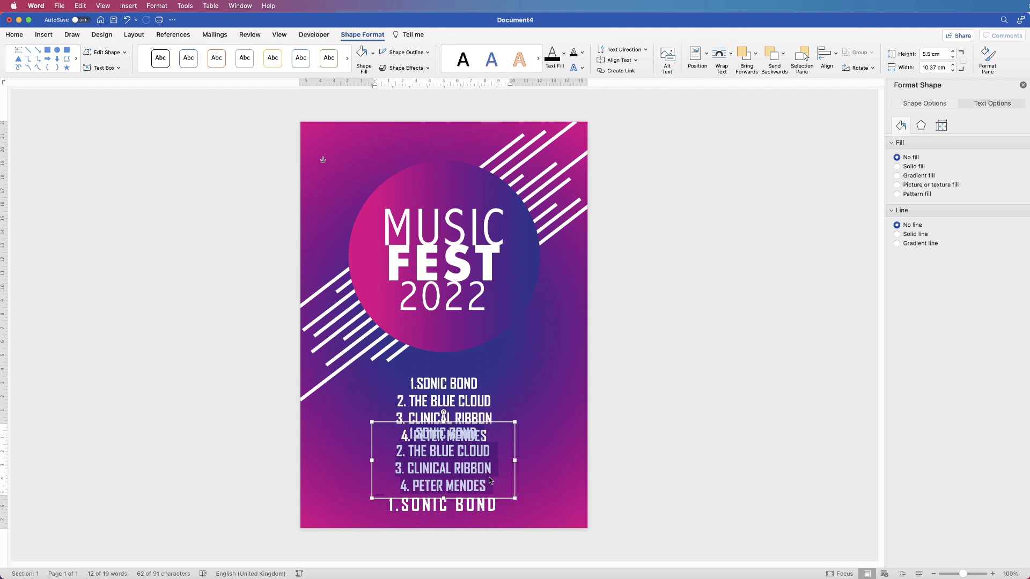
Reshape the copied box into a wide 2.54 cm-high strip reading BEER TENT, then delete it.
drag(488, 477, 488, 474)
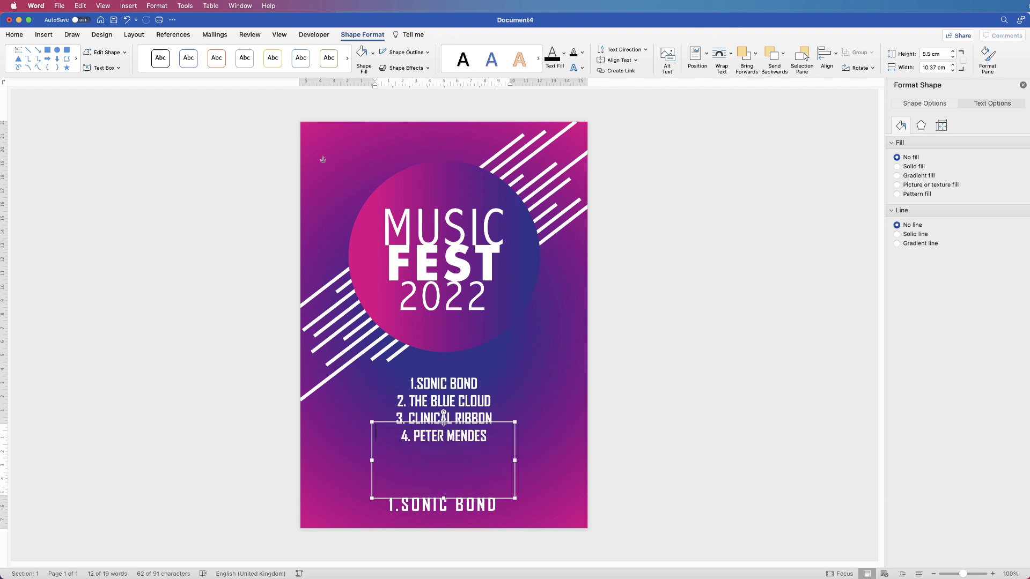
drag(443, 422, 444, 452)
drag(372, 475, 329, 472)
drag(515, 476, 564, 476)
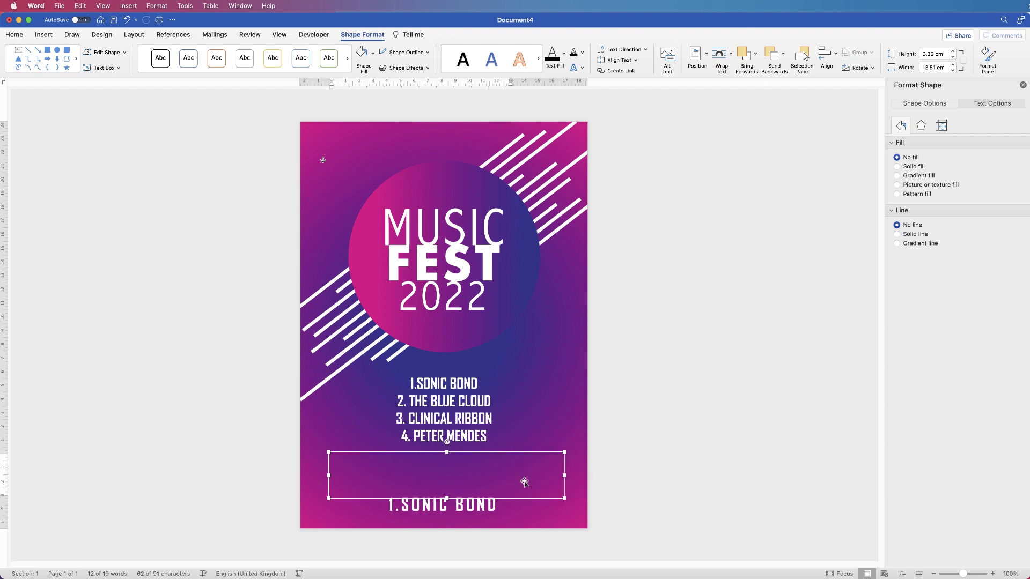
drag(447, 498, 447, 488)
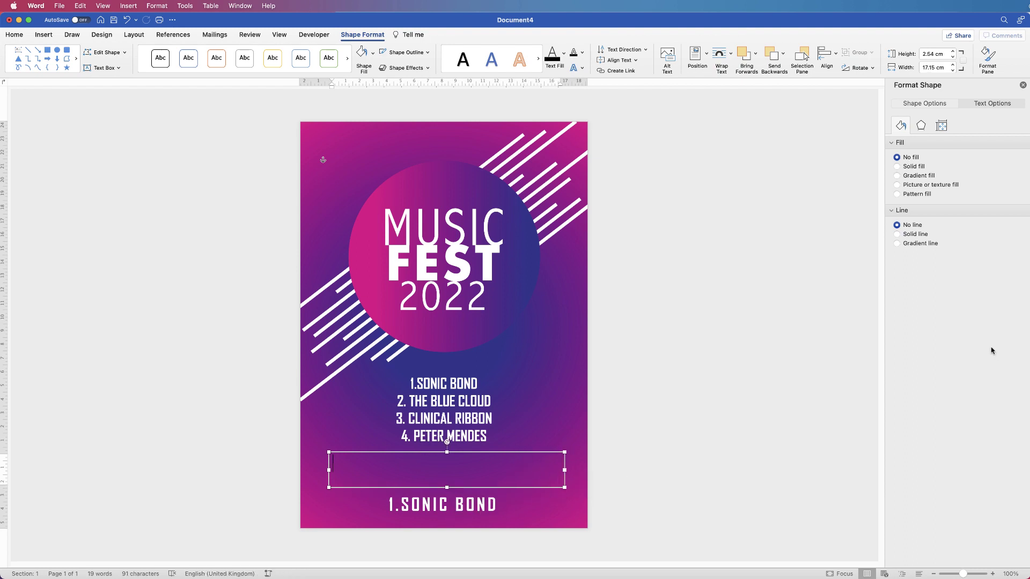
text(BEER TENT)
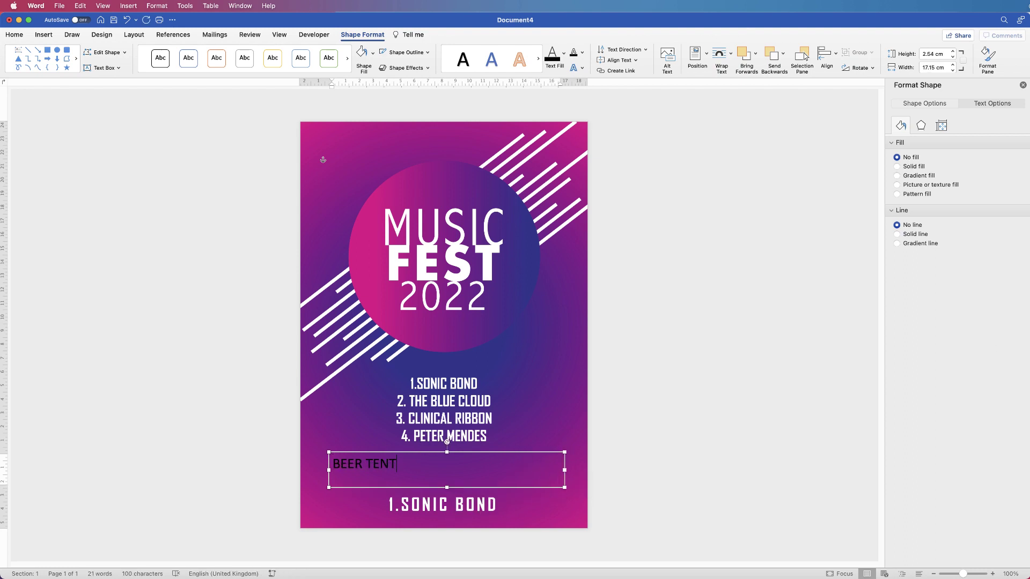
click(513, 454)
key(Delete)
Place a fresh copy of the lineup box lower down, start it with BE, and widen it to 17.43 cm.
drag(488, 431, 408, 439)
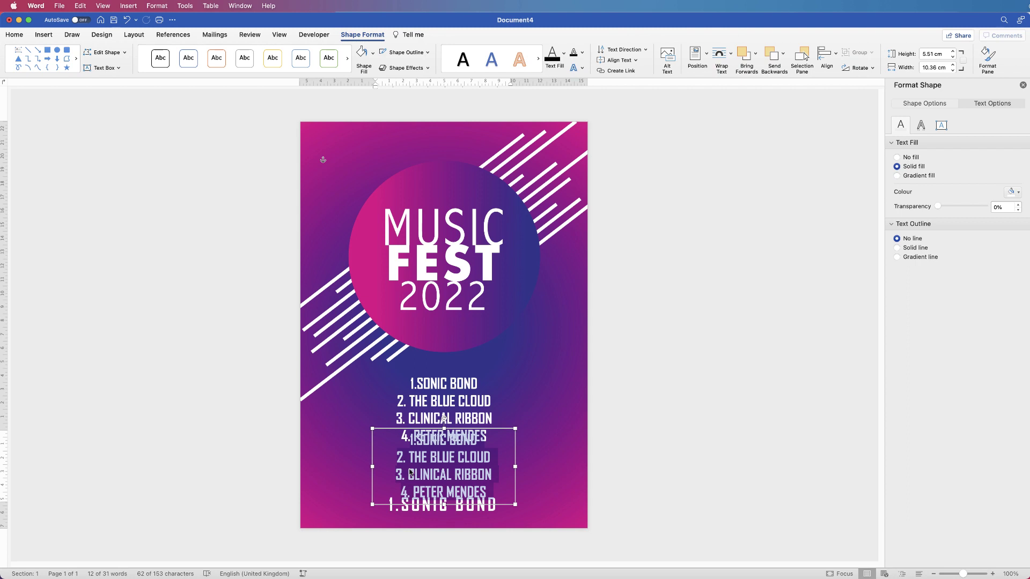
text(BEER TENT)
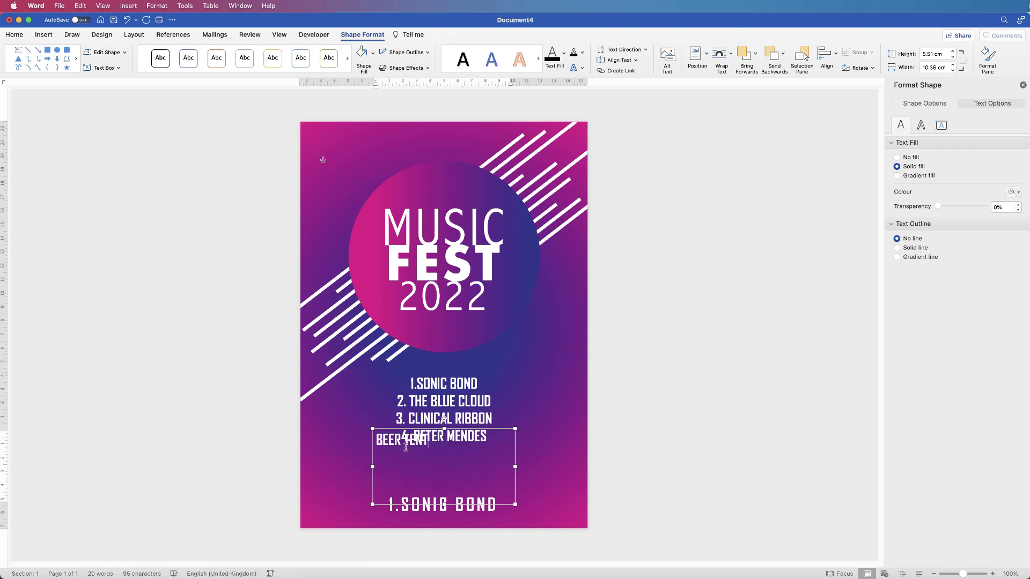
drag(444, 429, 444, 456)
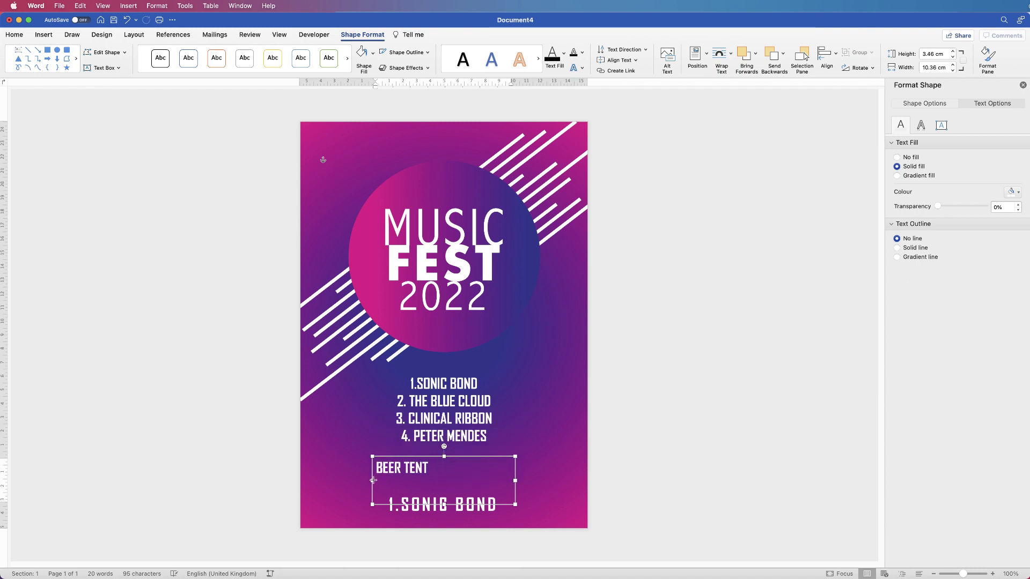
drag(373, 480, 317, 481)
drag(515, 504, 557, 492)
Complete the text as 'BEER TENT / VIP LOUNGE / LIVE DJ' with a host and FREE ENTRY line, and select it.
text(/ VIP )
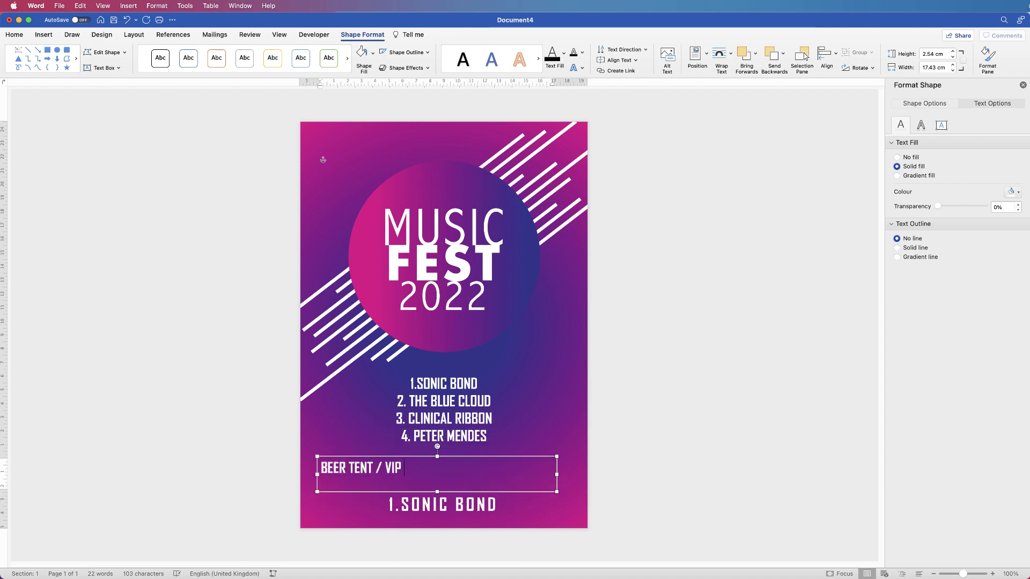
text(LOUNGE / LIVE DJ)
key(Return)
text(HOSTED BY HUE DRAY / FREE ENTRY)
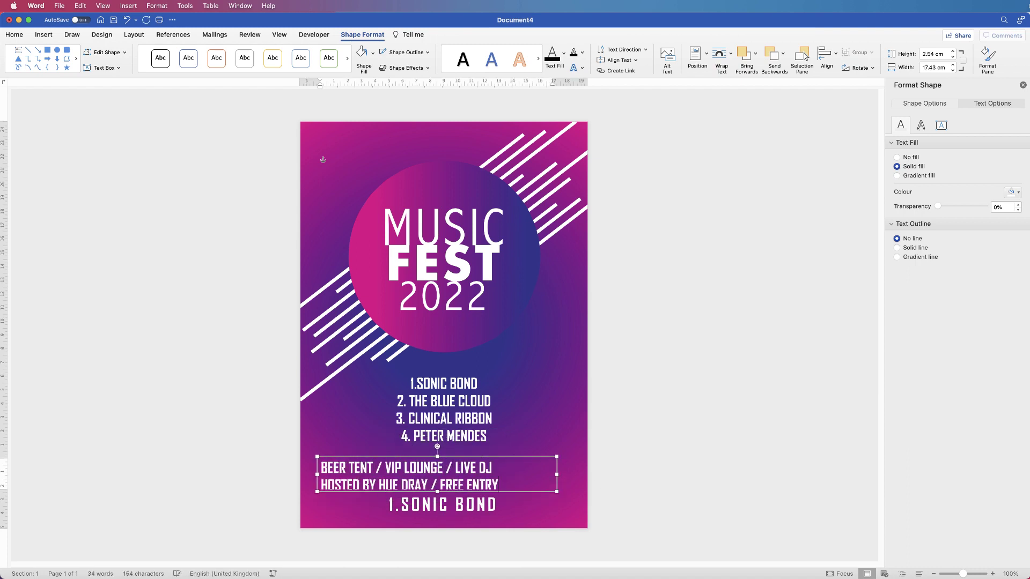
key(super+a)
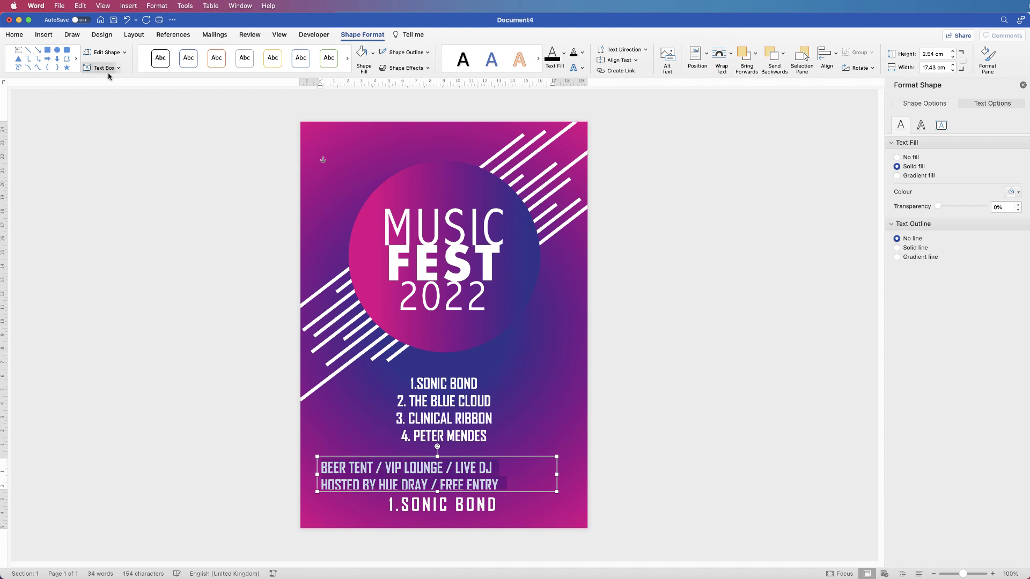
click(15, 34)
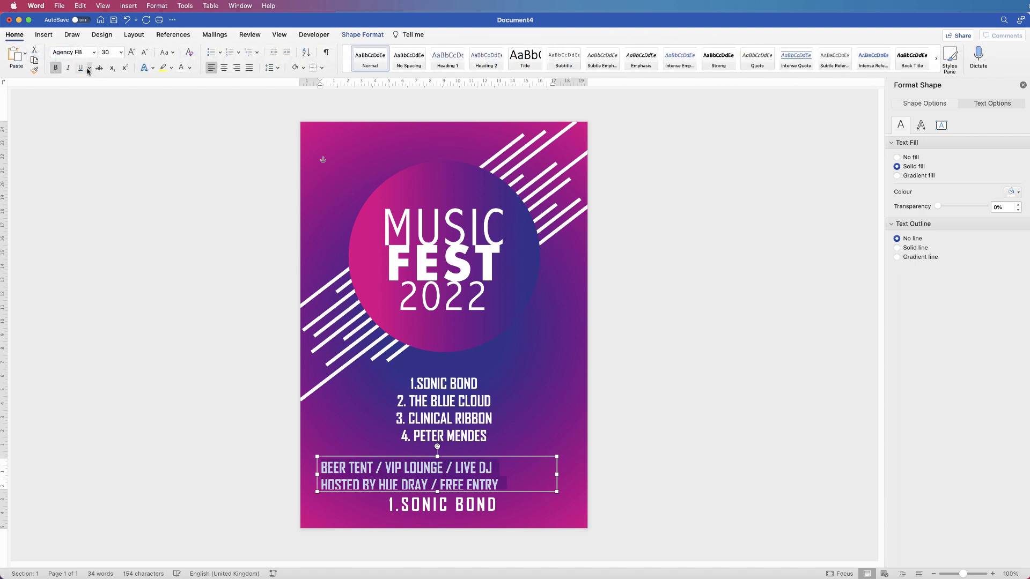
Unbold and centre the amenities text, then move the lineup and amenities boxes higher.
click(55, 69)
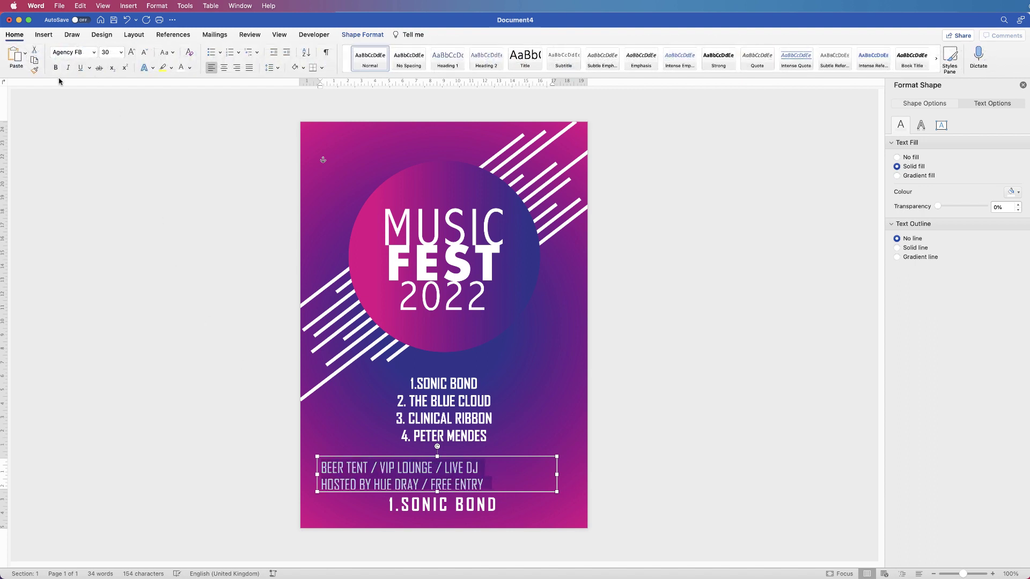
click(224, 67)
drag(437, 490, 449, 467)
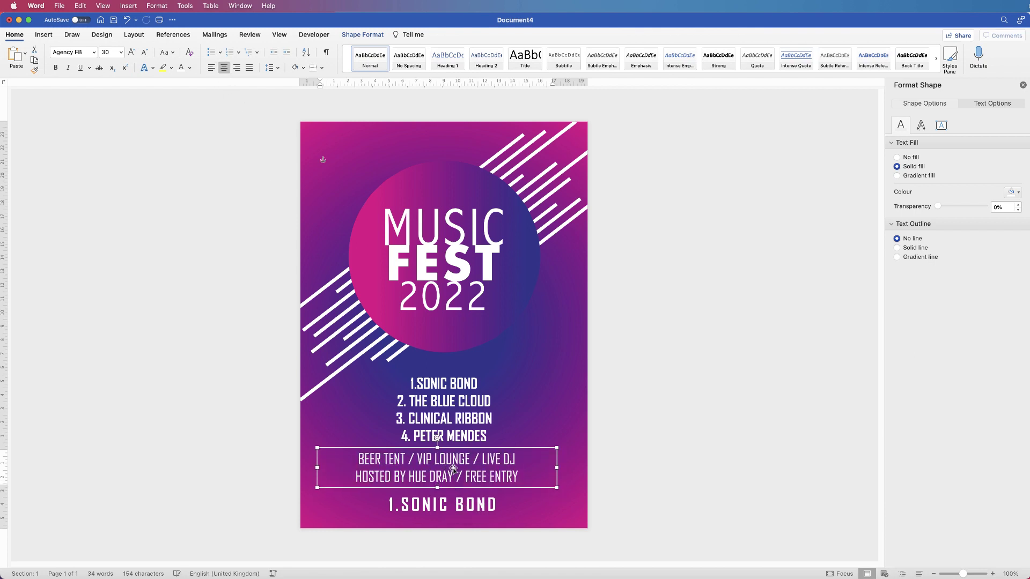
drag(451, 403, 454, 392)
drag(450, 463, 451, 455)
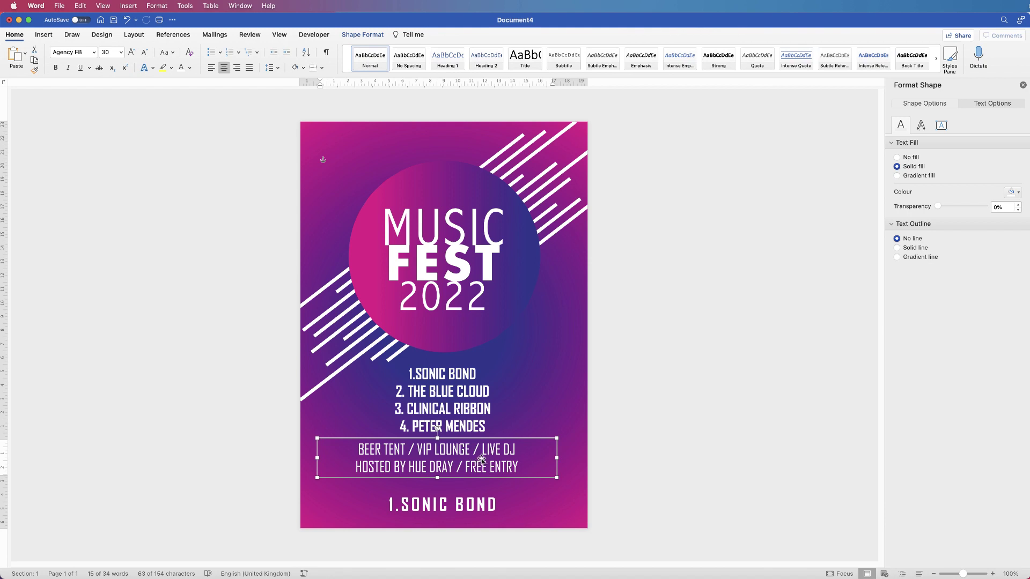
Shrink the amenities text to 28 pt and move the bottom SONIC BOND box higher.
click(519, 467)
key(super+a)
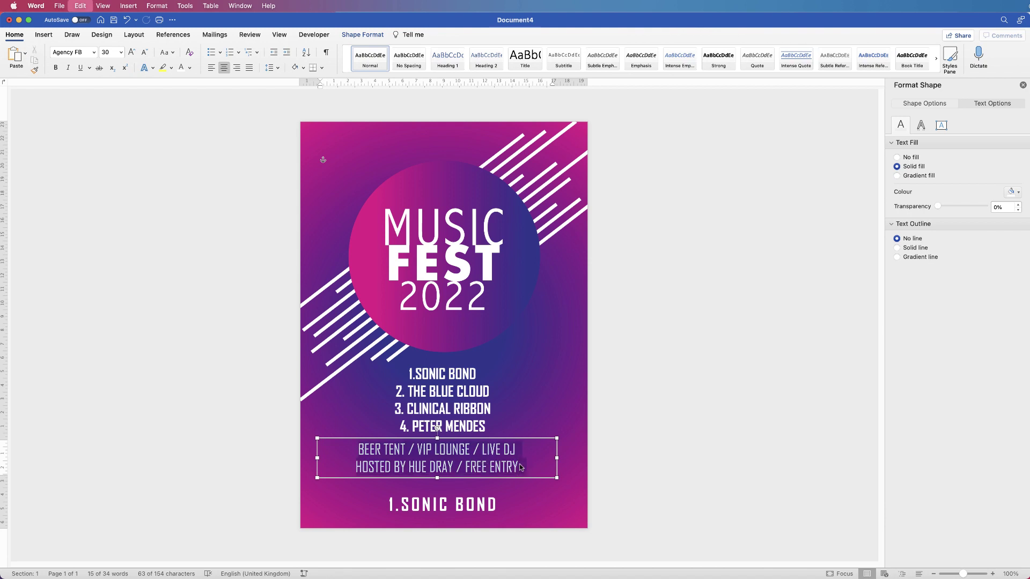
click(144, 52)
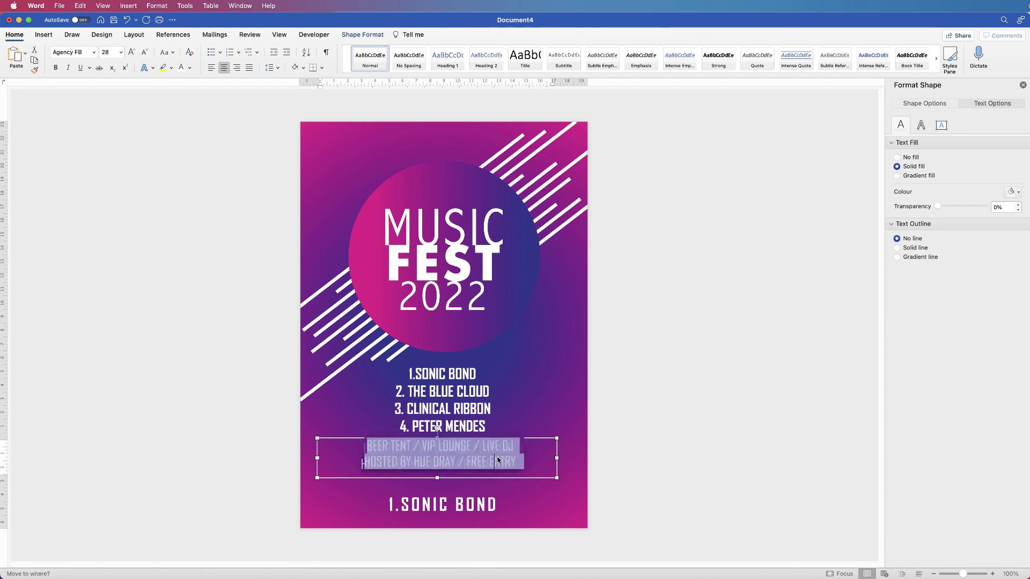
drag(446, 520, 445, 500)
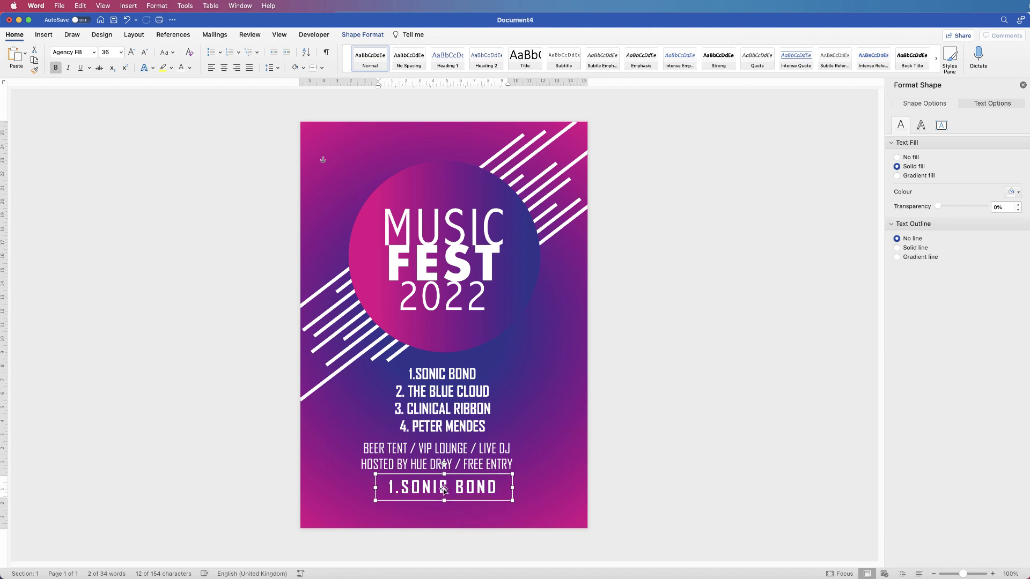
Replace the bottom box's text with the pasted date, entry time and venue, shrinking the venue to 18 pt.
click(492, 490)
key(super+a)
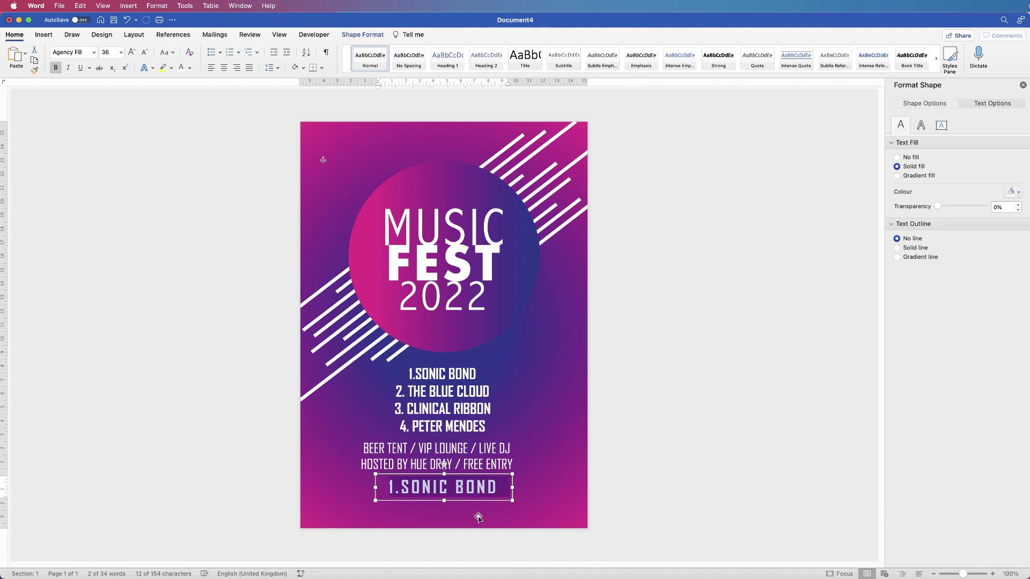
text(6 – 7 AUGUST 2022 ENTRY FROM 8PM LAKEVIEW PARK - HAMPSHIRE)
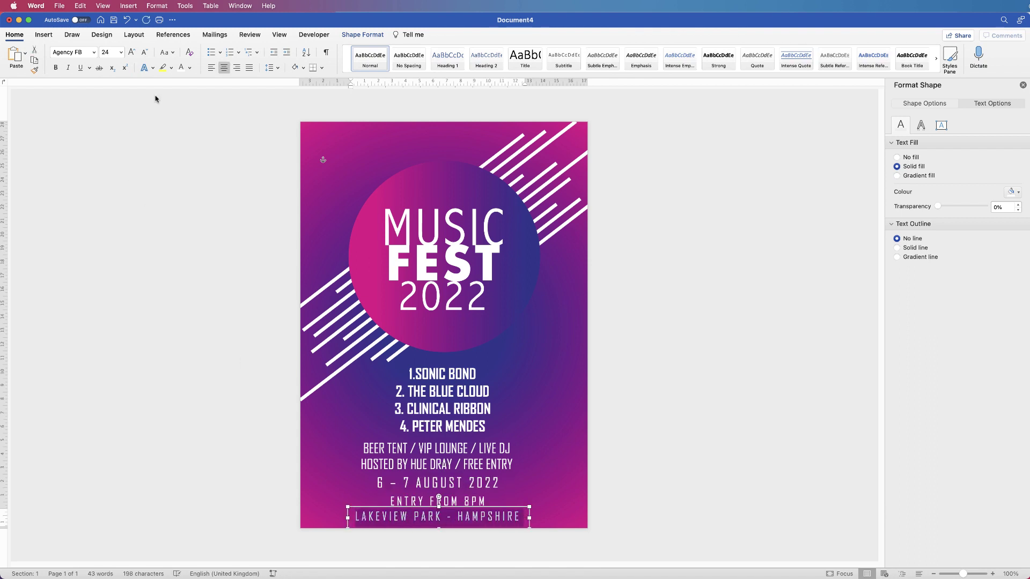
click(144, 52)
click(143, 52)
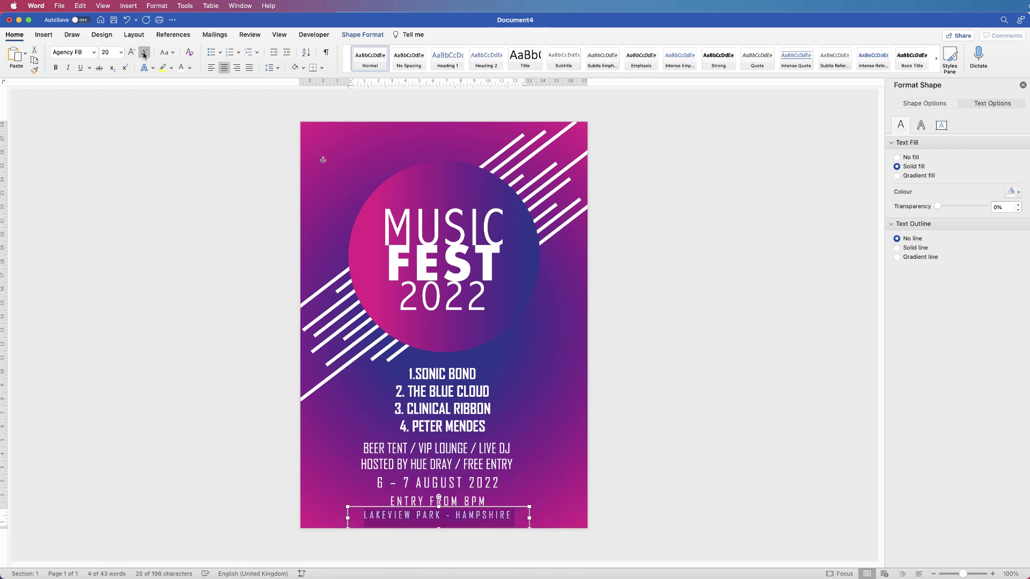
click(144, 52)
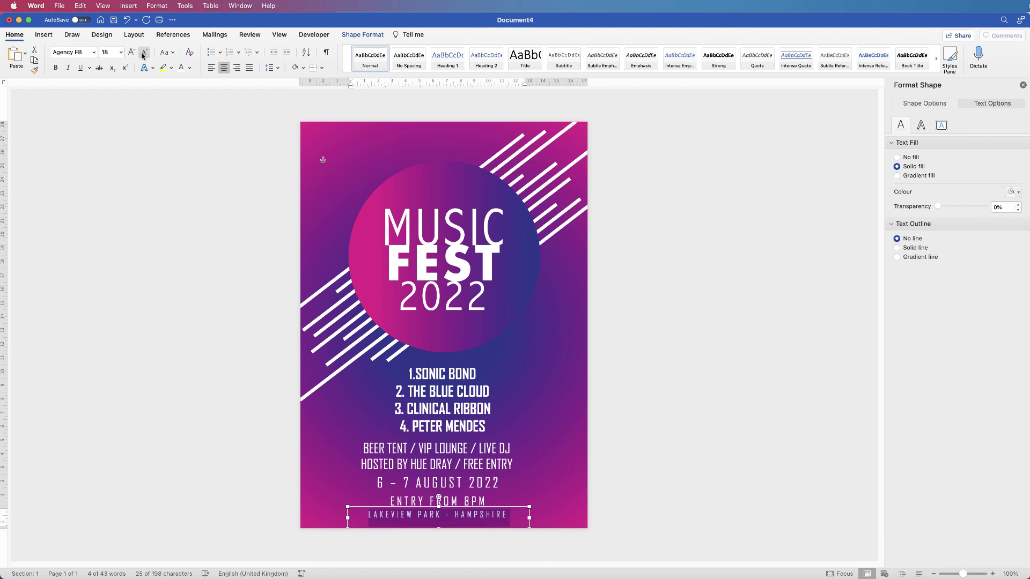
Expand the venue line's character spacing by 10 and widen the box so it fits on one line.
right_click(503, 528)
click(515, 565)
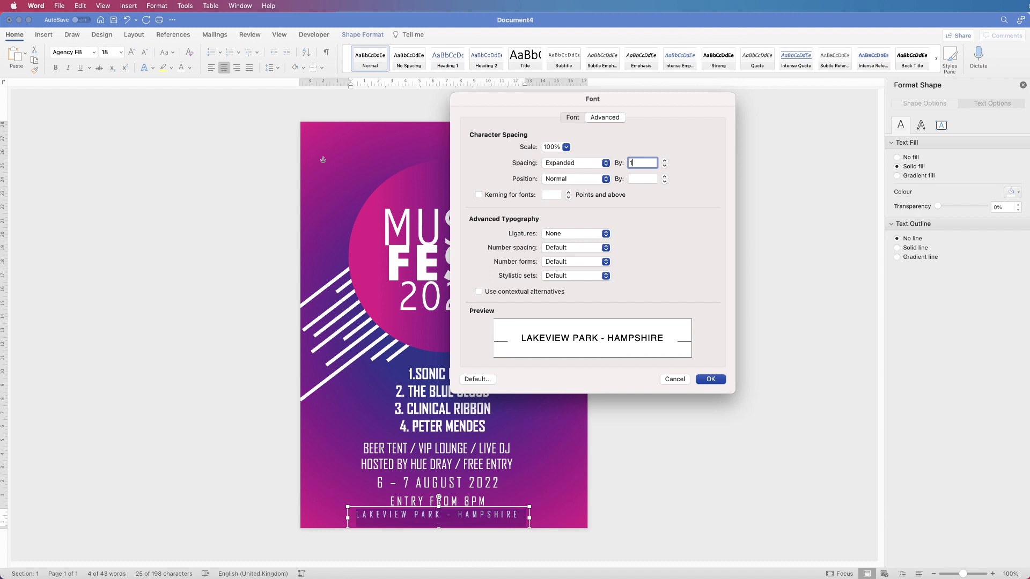
text(0)
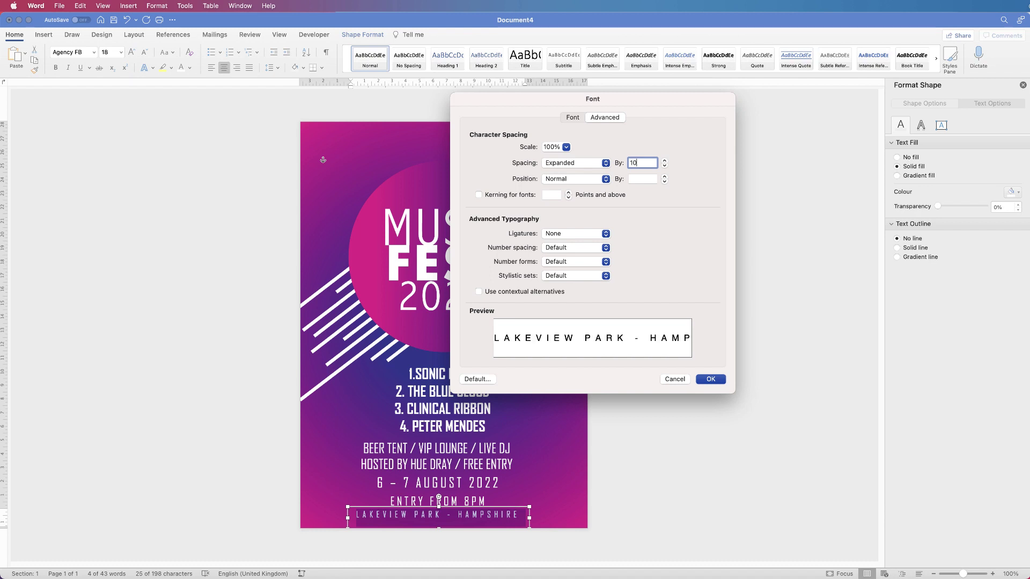
key(Return)
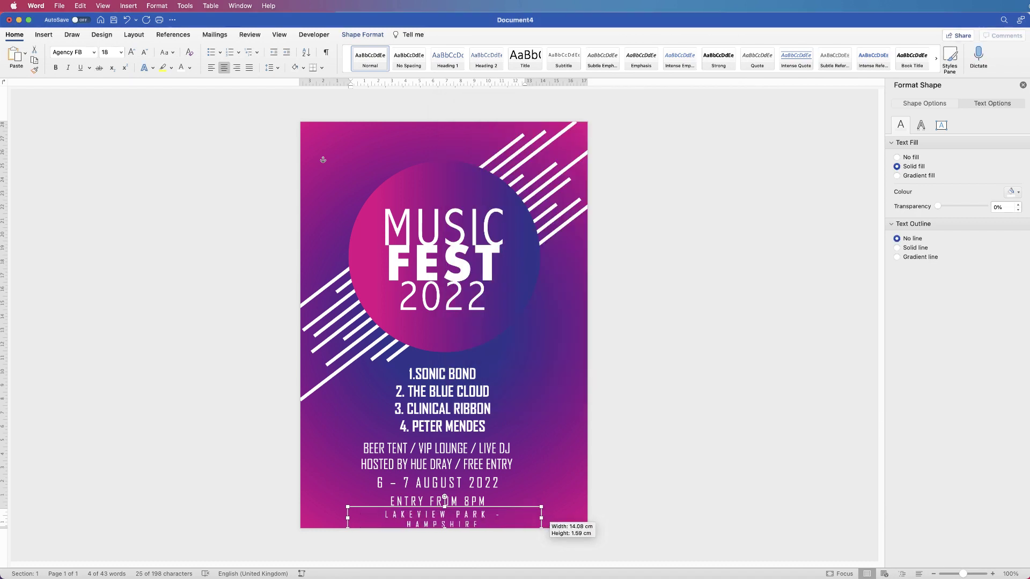
click(335, 159)
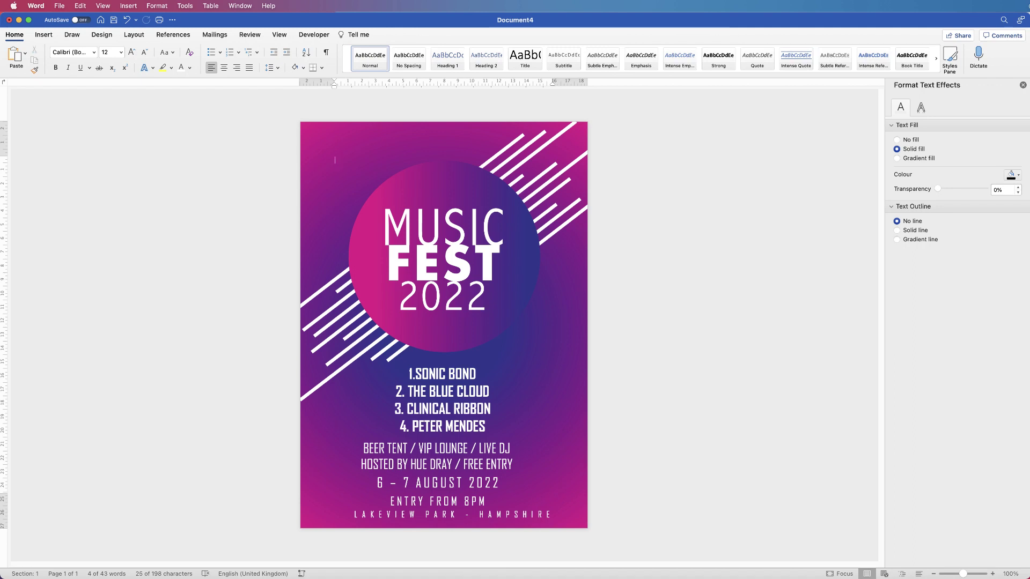
Move the amenities box up to sit just under the band lineup.
click(471, 405)
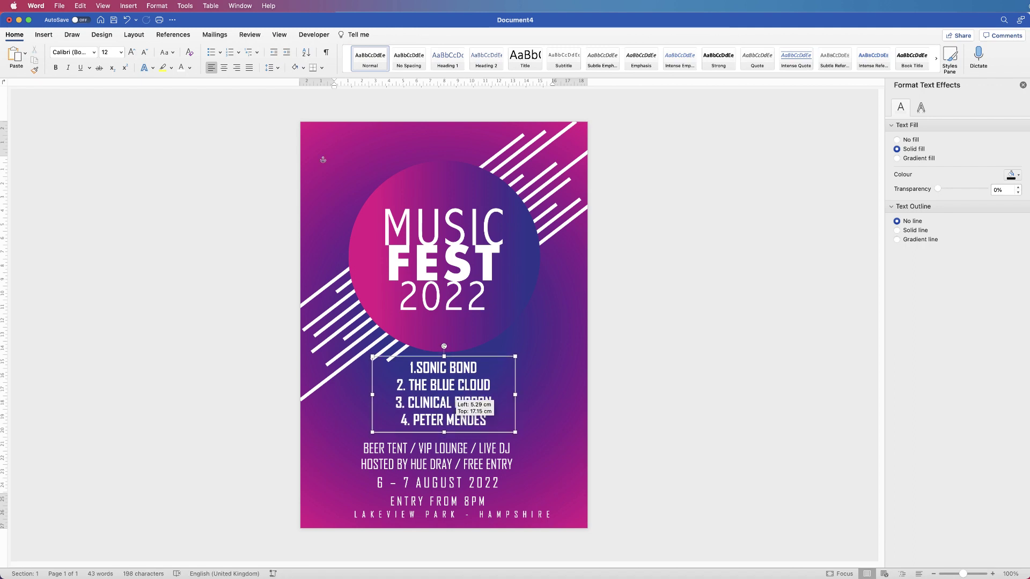
click(438, 456)
drag(437, 456, 437, 418)
Align the MUSIC FEST 2022 title and circle on their middles, then zoom out to view the poster.
click(523, 325)
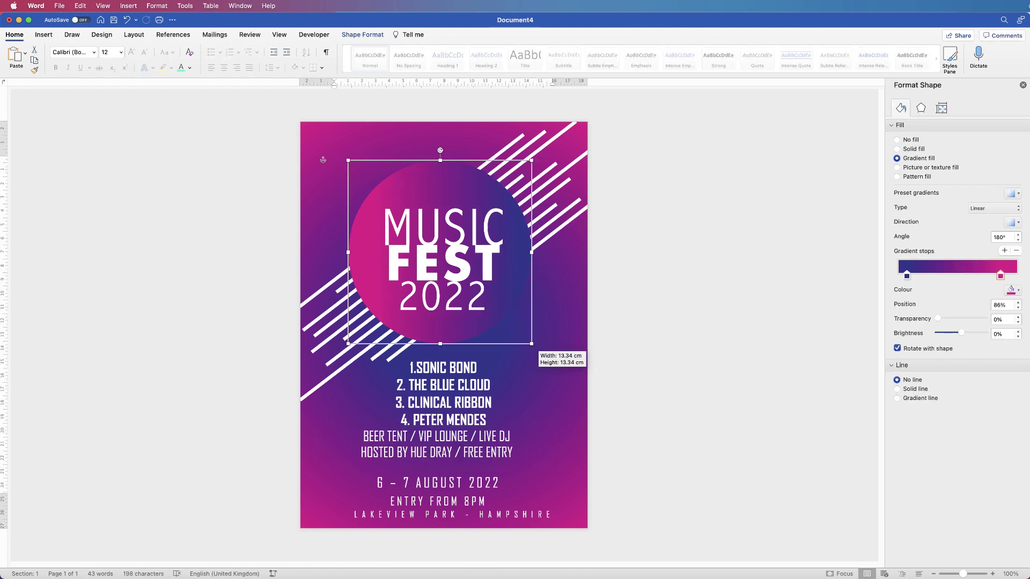
click(827, 53)
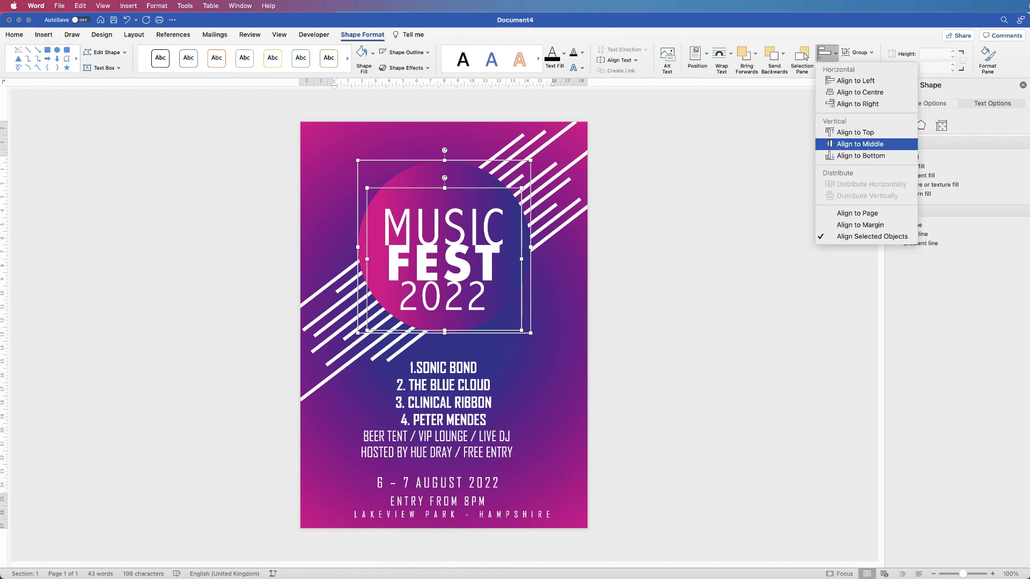
click(869, 141)
key(Tab)
key(Tab)
key(Tab)
key(Tab)
key(Tab)
key(Tab)
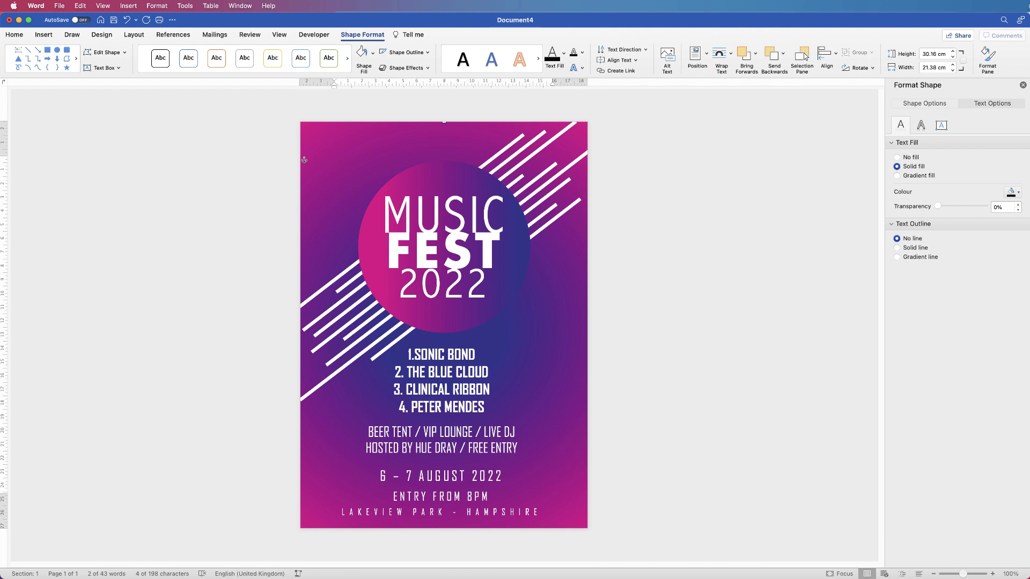
mouse_move(963, 574)
mouse_down()
mouse_move(944, 574)
mouse_move(960, 574)
mouse_up()
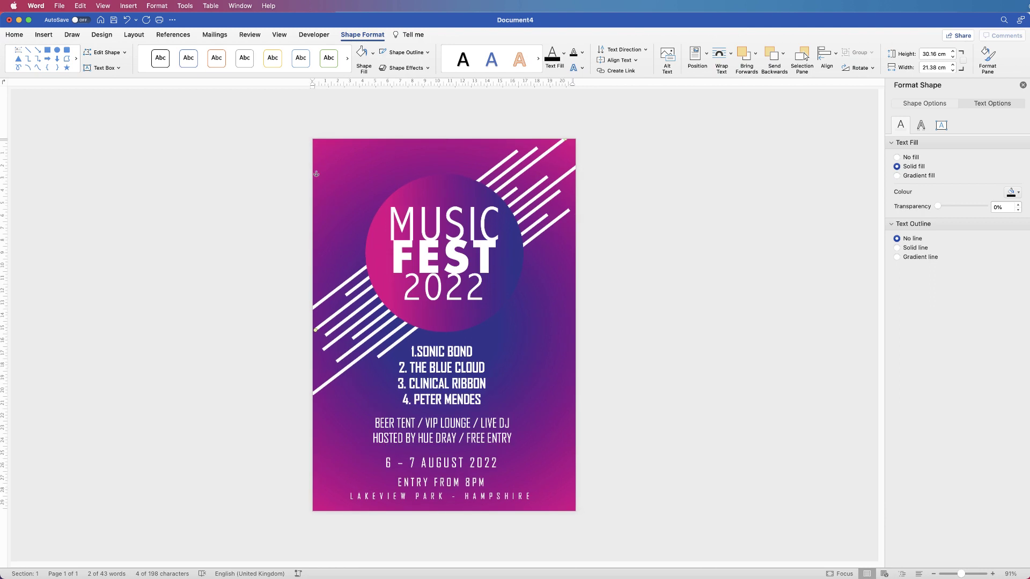
key(Tab)
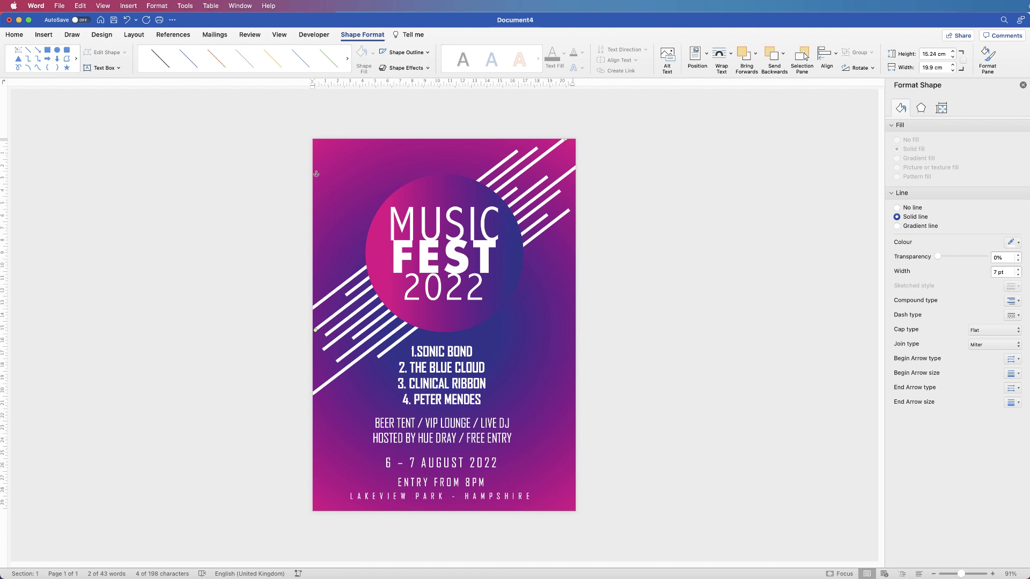
key(Tab)
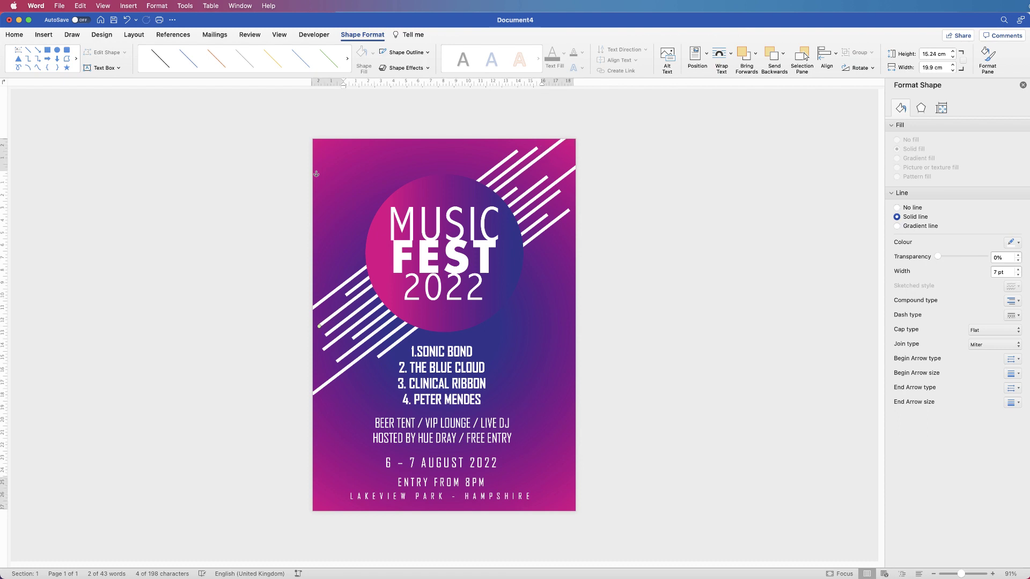
key(Tab)
key(Up)
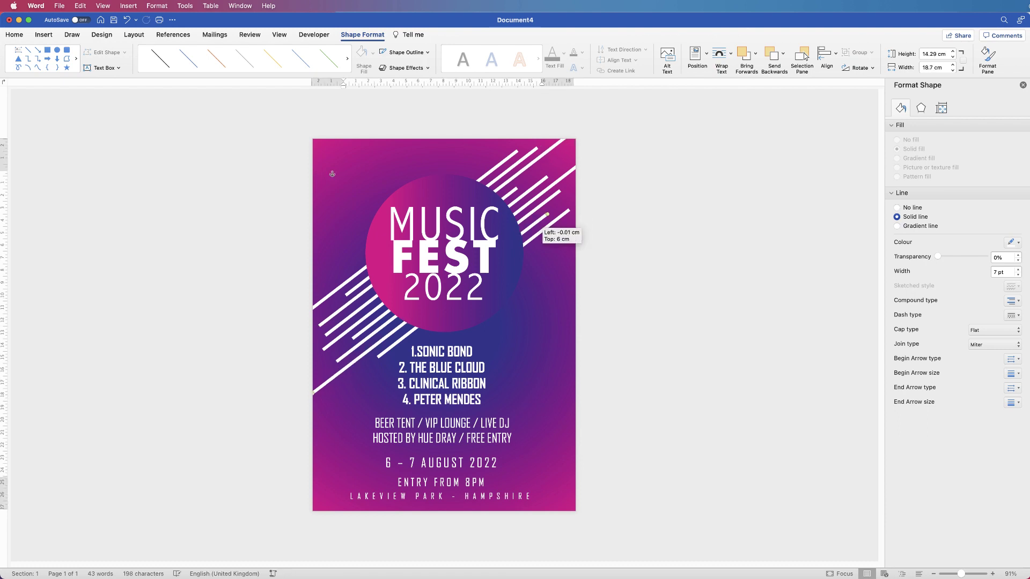
key(Escape)
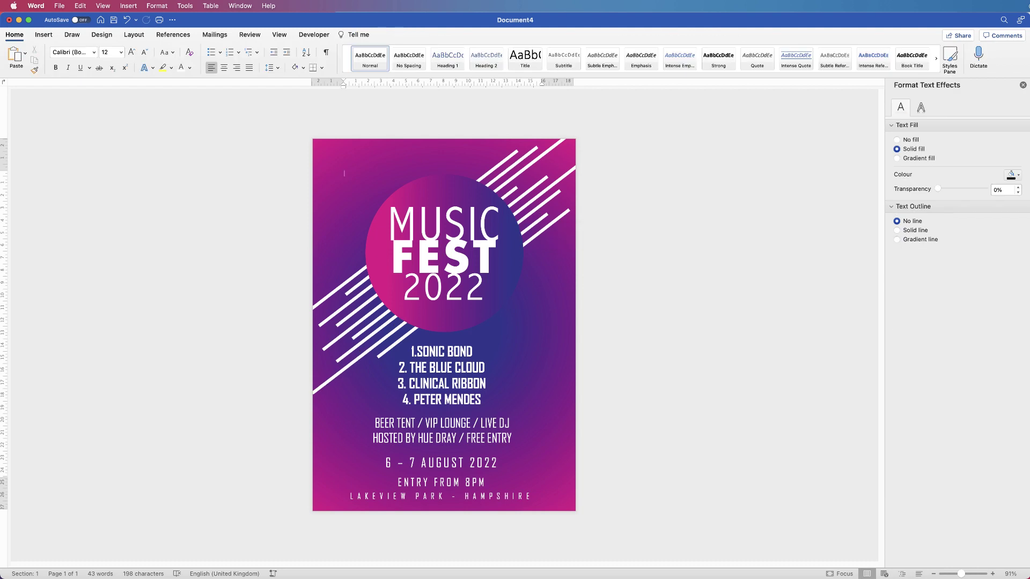